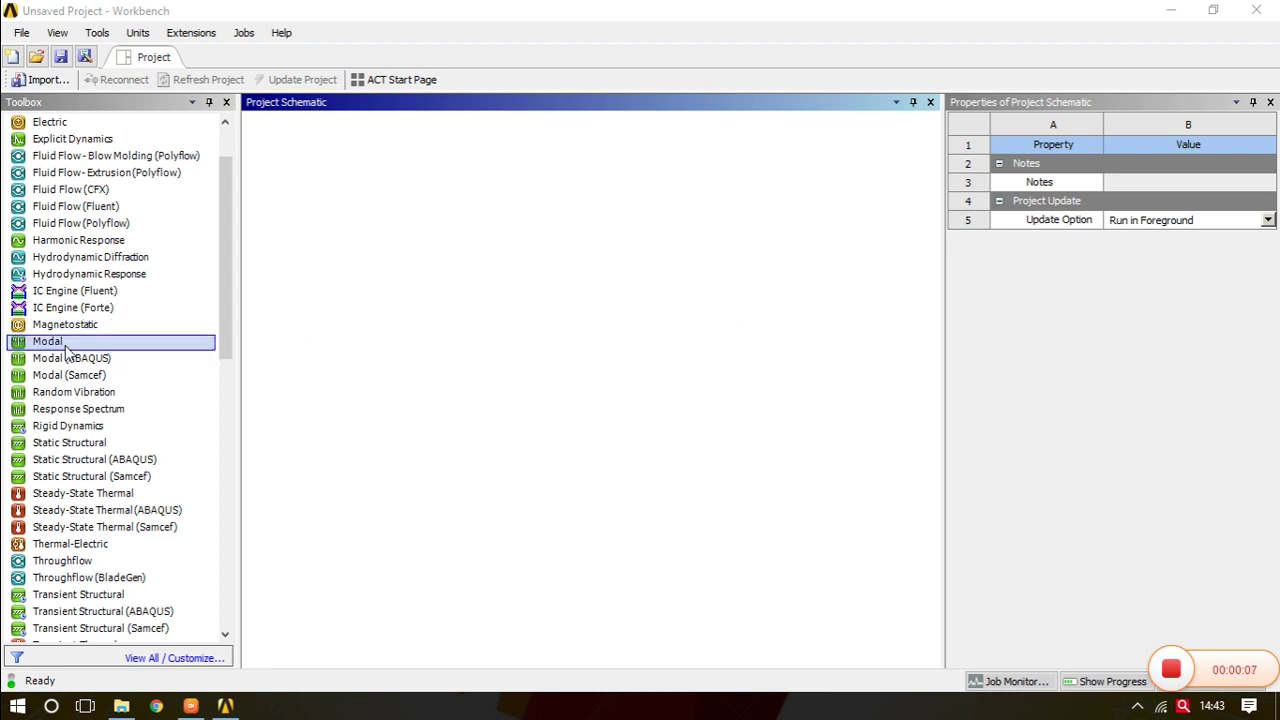
Step: Add a Modal analysis system to the project schematic and name it SIMPLE PLATE
left_click_drag(65, 344, 324, 206)
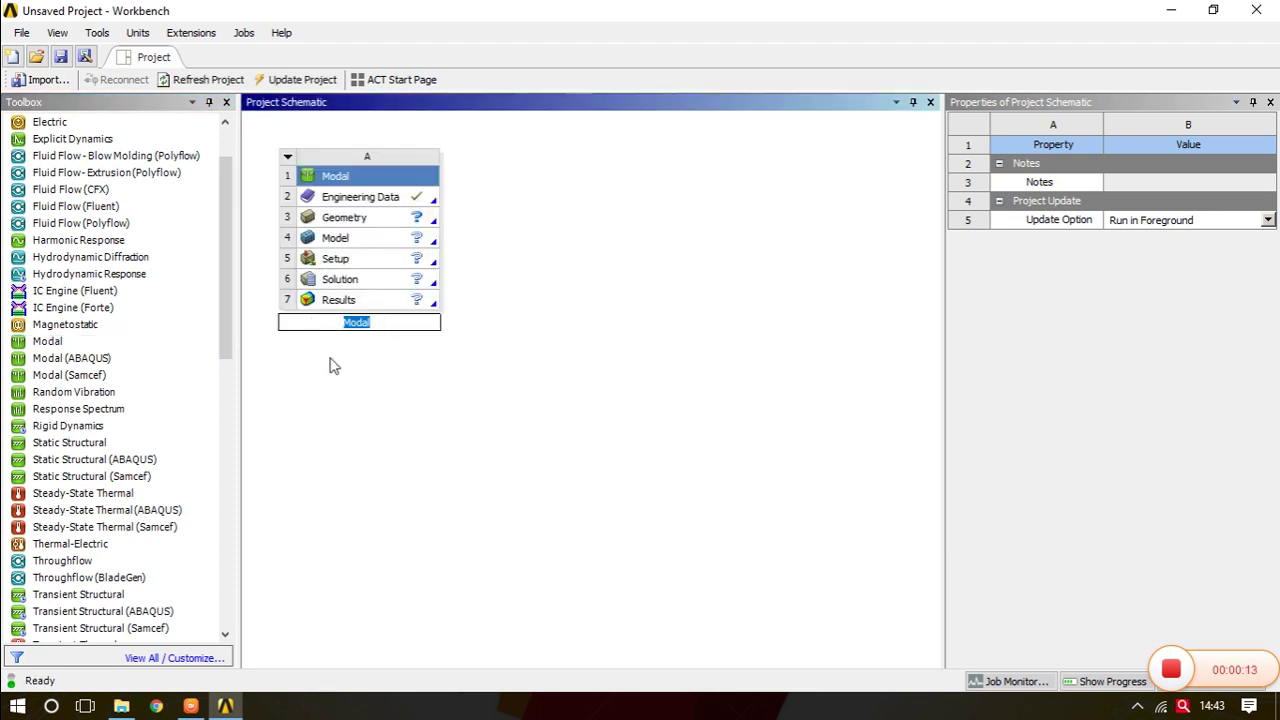
type("SIMPLE PLATE")
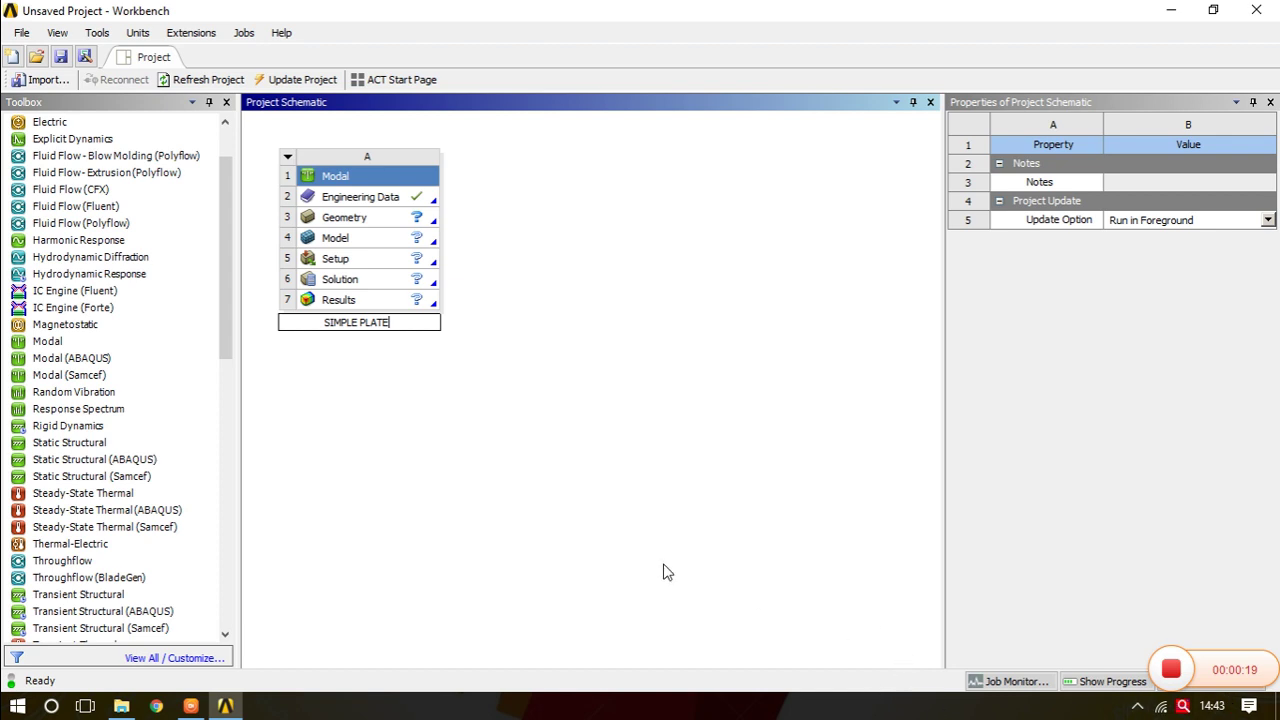
left_click(607, 511)
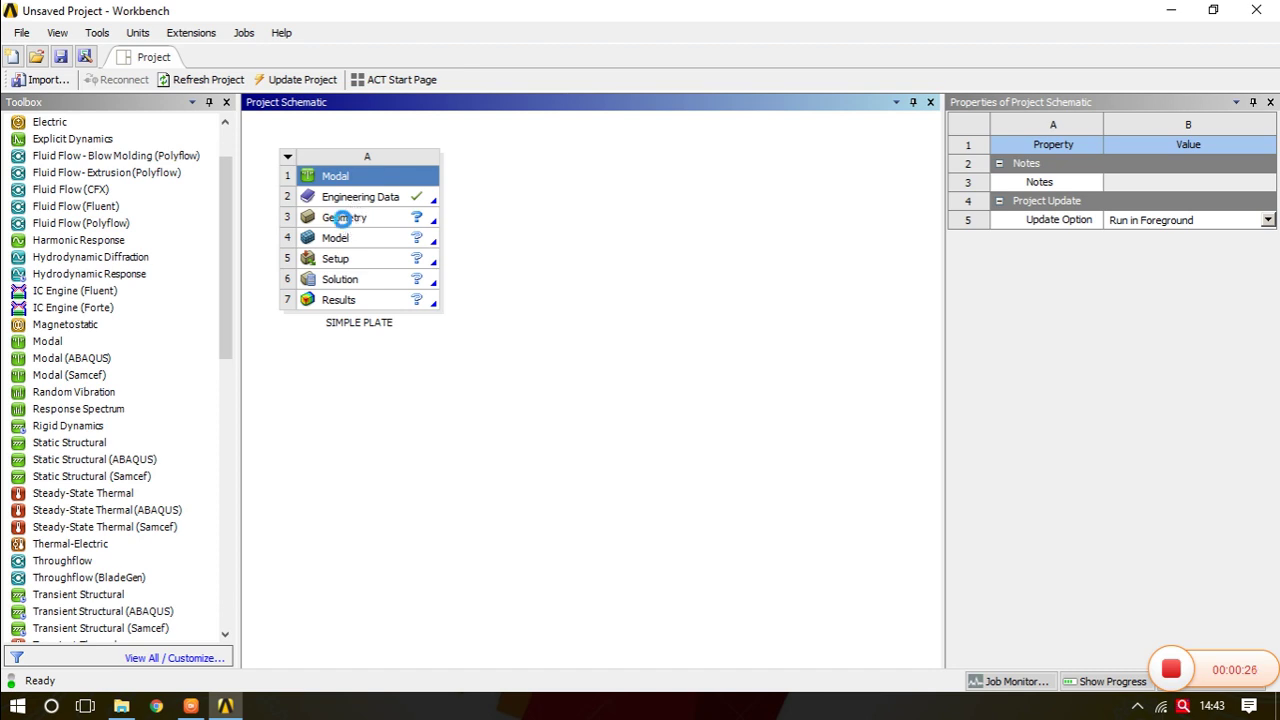
Step: Open the SIMPLE PLATE system's Geometry in DesignModeler and set the length unit to Millimeter
left_click(345, 227)
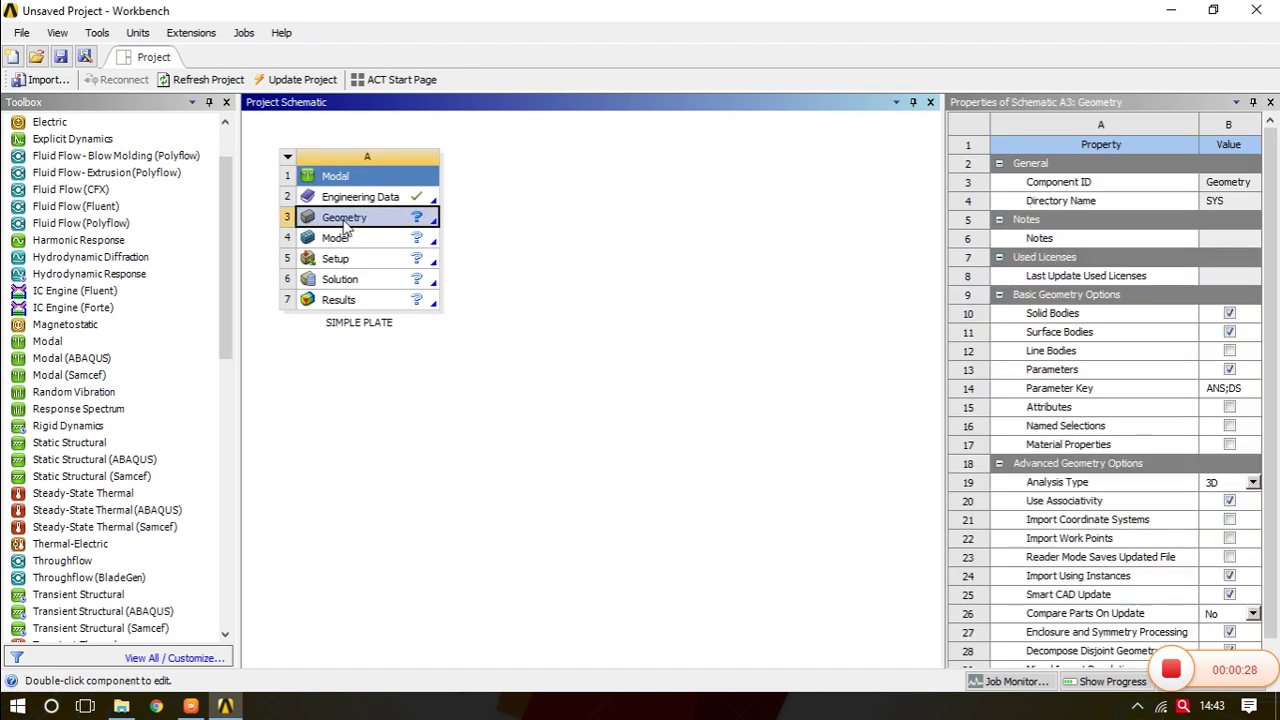
double_click(345, 227)
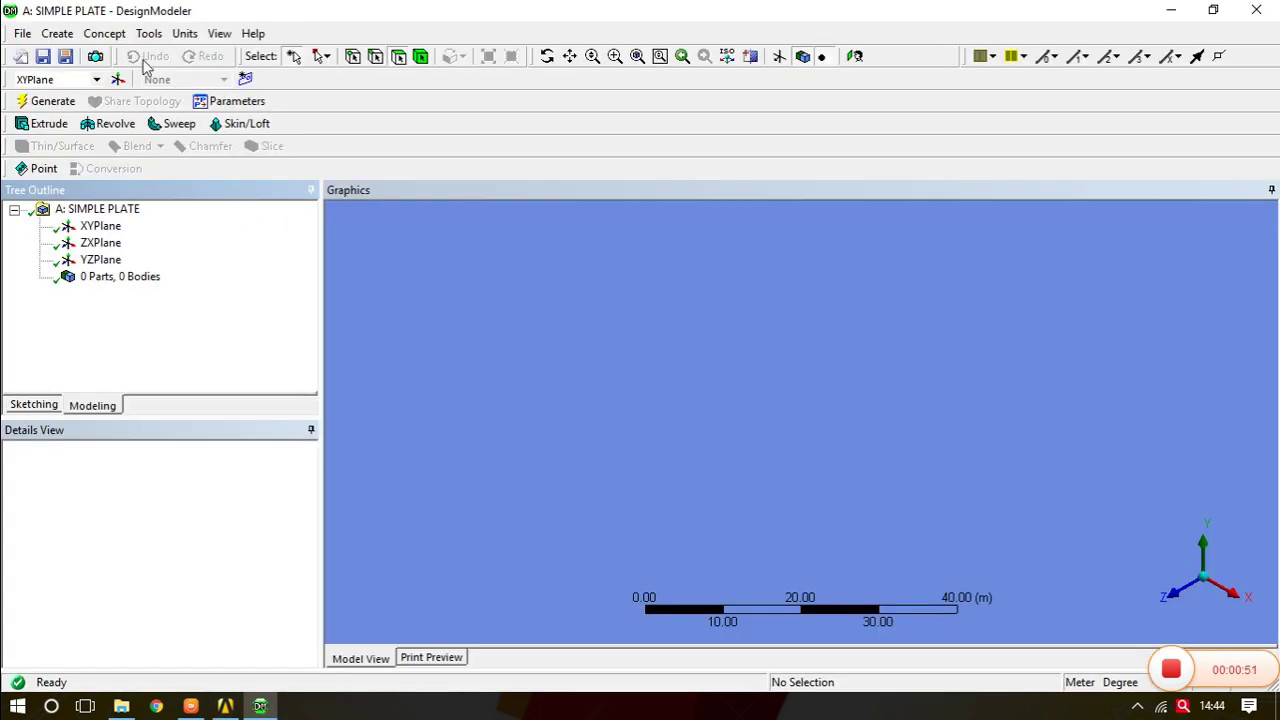
left_click(184, 34)
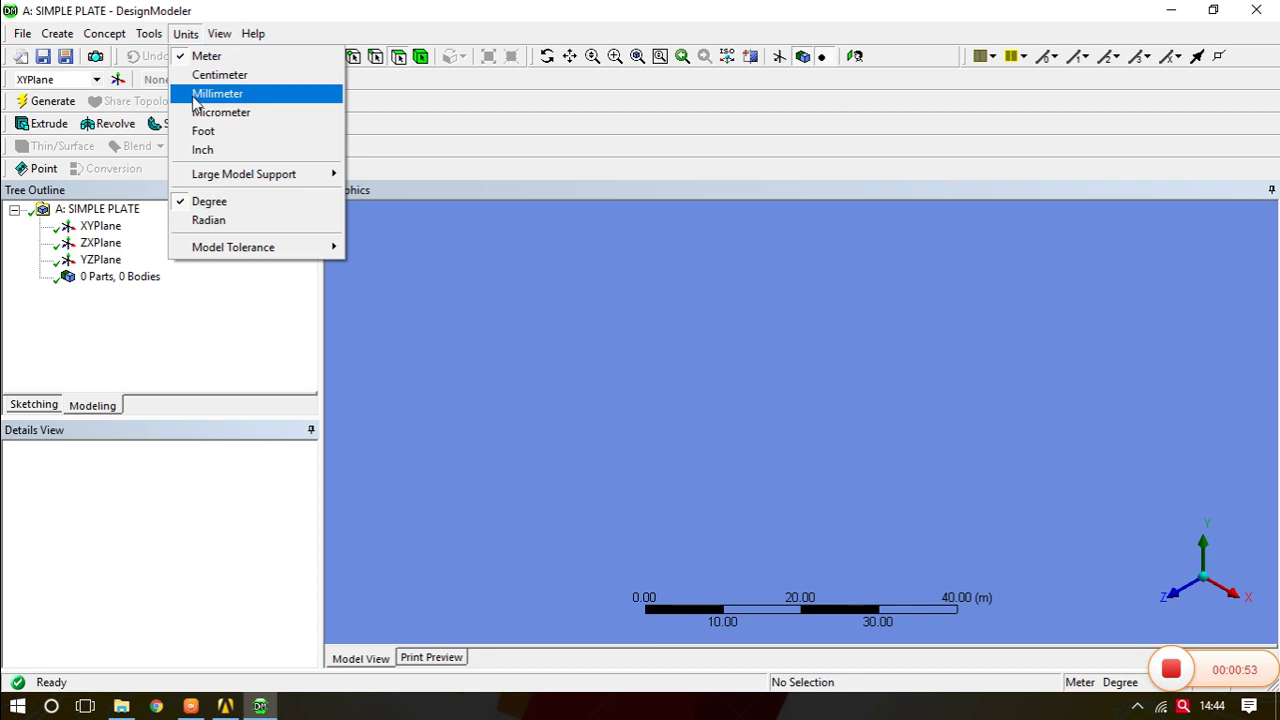
left_click(195, 97)
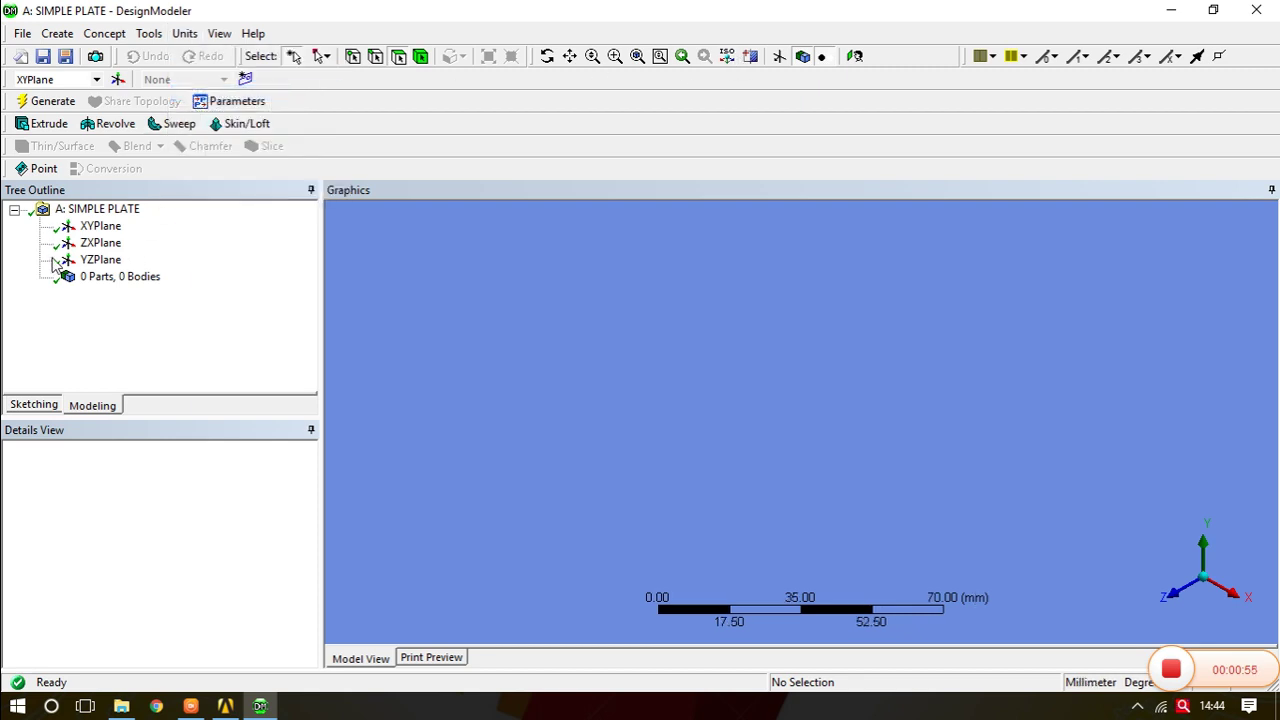
Step: Select the XYPlane, view it face-on and enter sketching mode
left_click(100, 226)
left_click(855, 56)
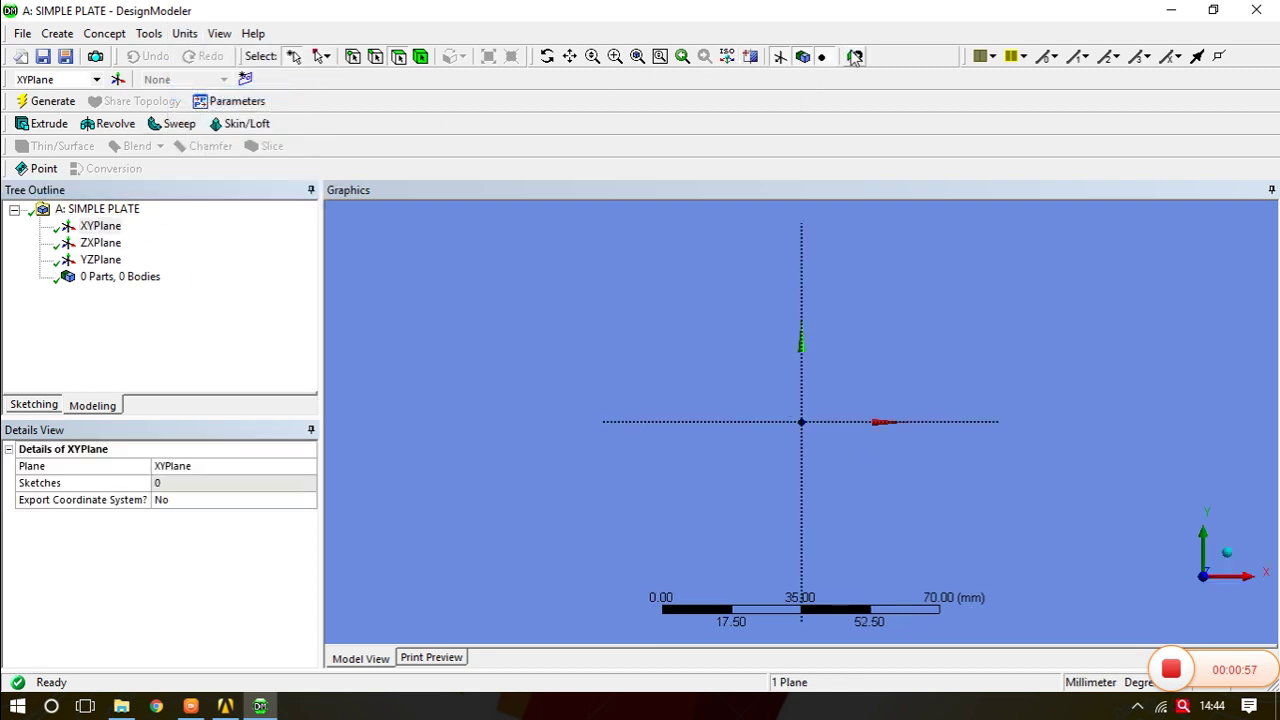
left_click(35, 407)
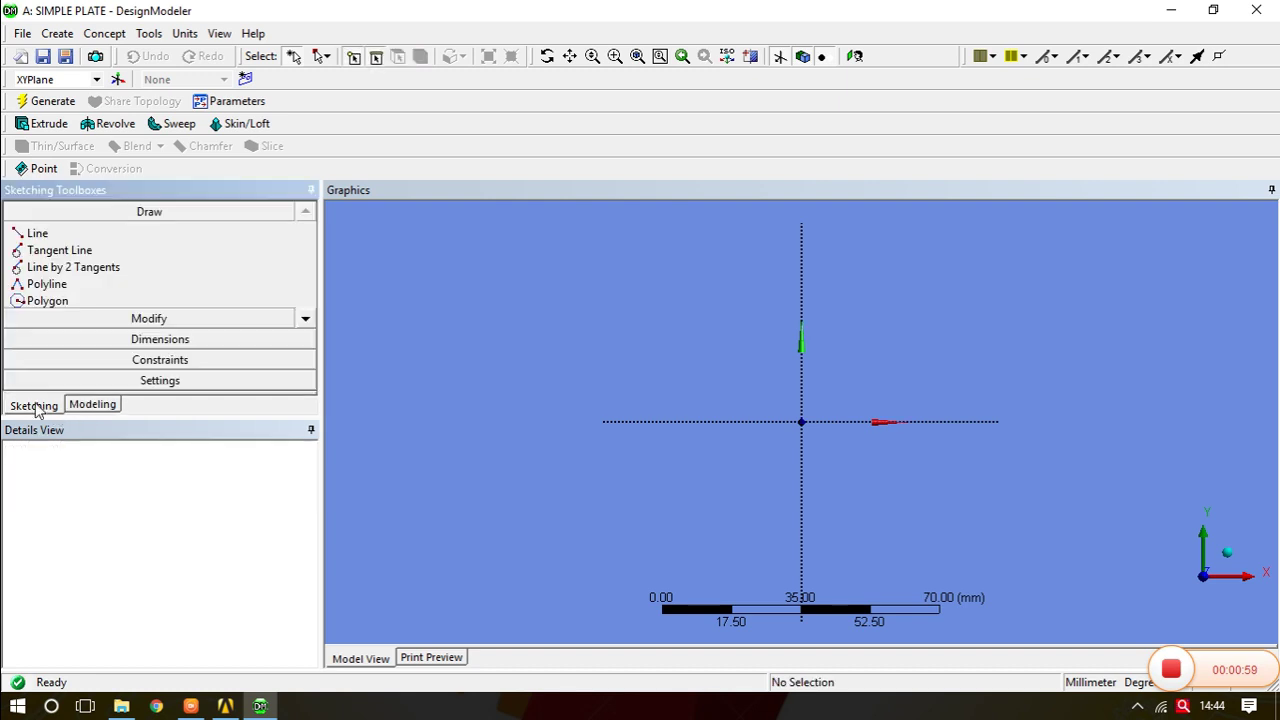
Step: Sketch a rectangle on the XYPlane with one corner at the origin, about 109 mm wide and 46 mm high
left_click(305, 318)
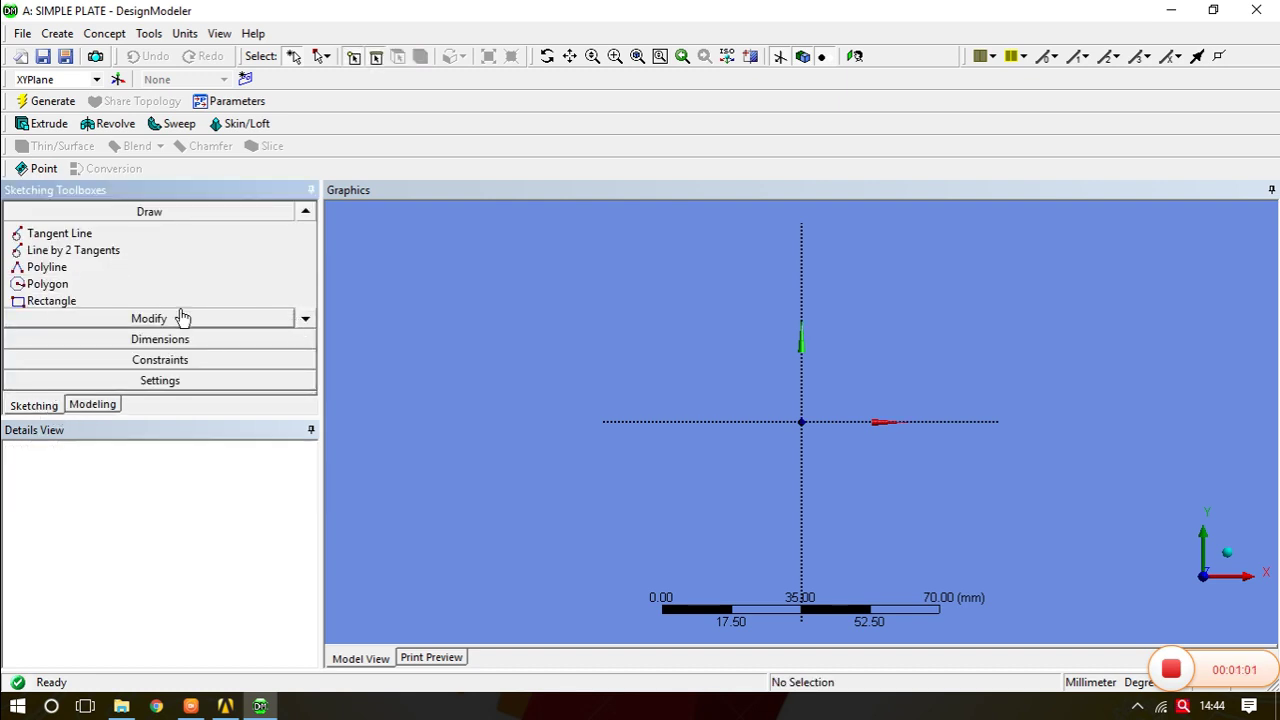
left_click(55, 301)
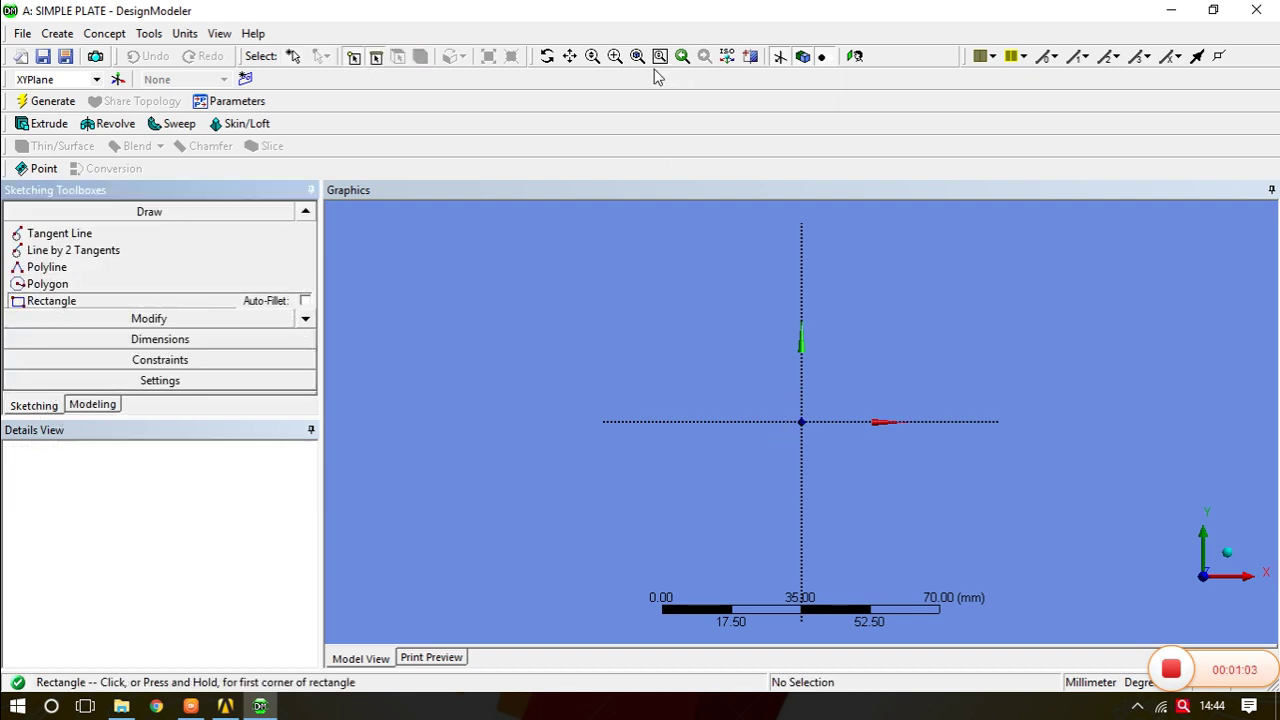
left_click(570, 56)
left_click_drag(754, 423, 500, 431)
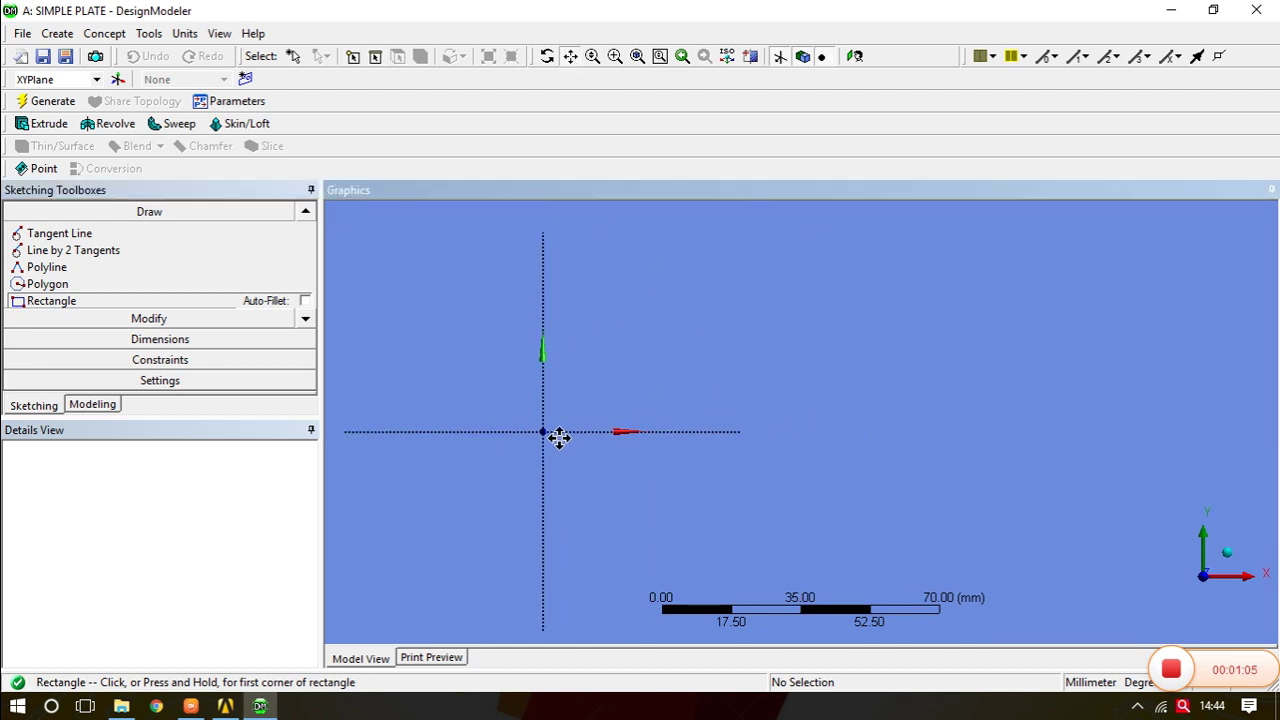
left_click(570, 58)
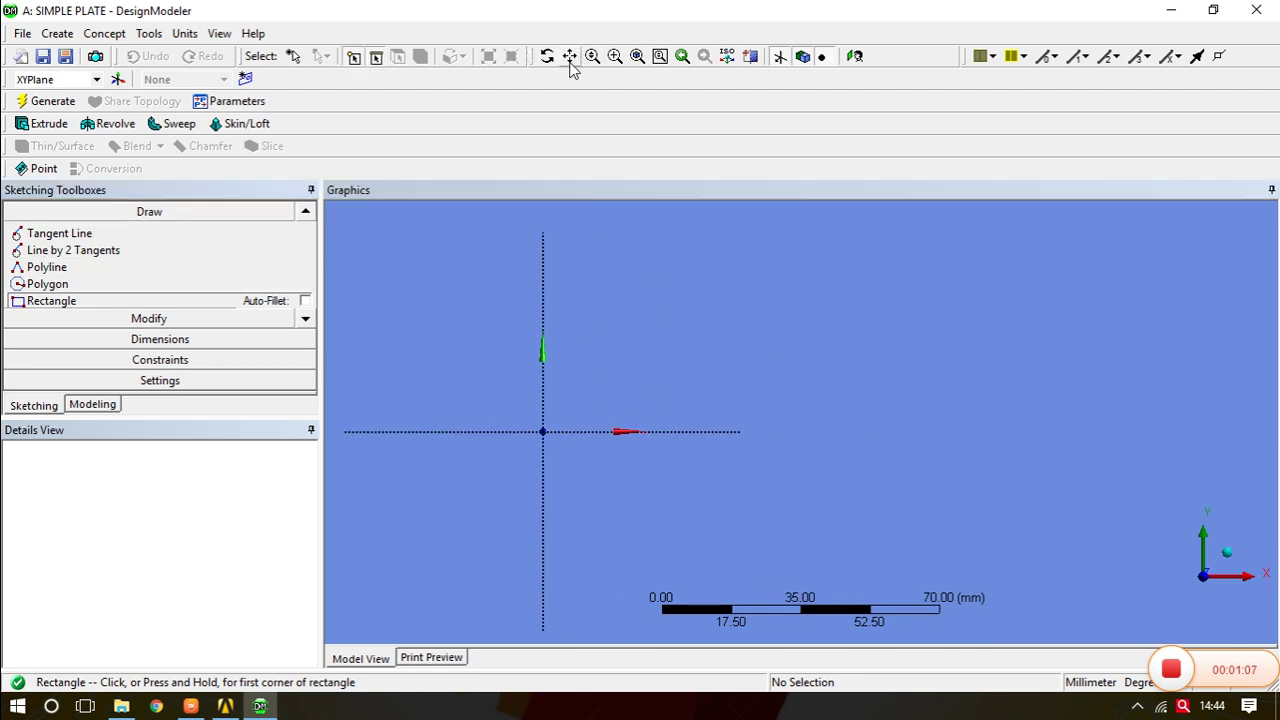
left_click(544, 431)
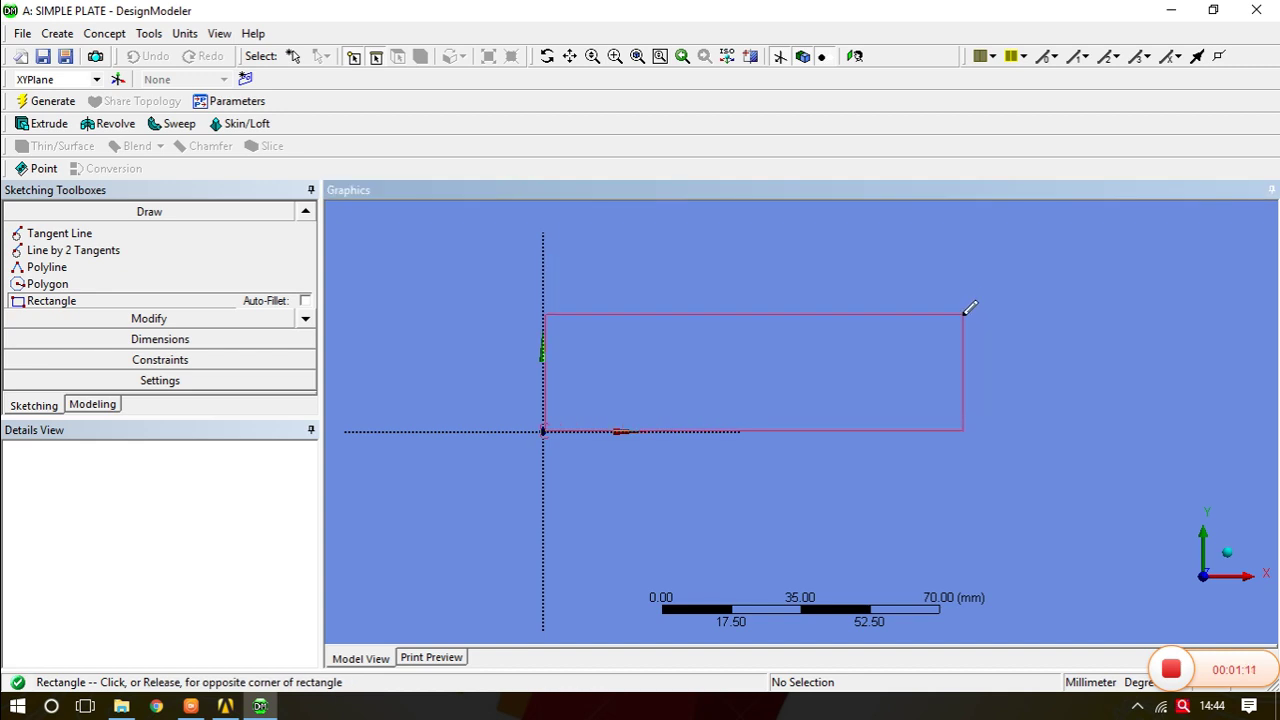
key("Escape")
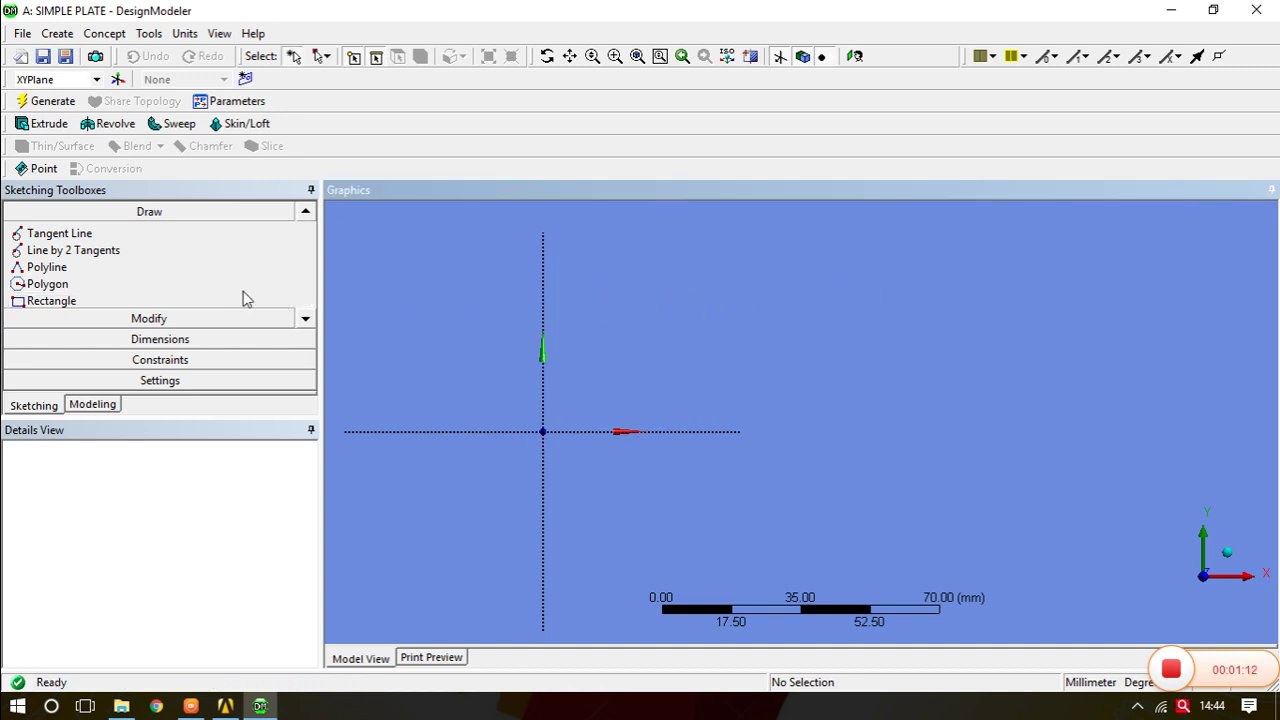
left_click(63, 300)
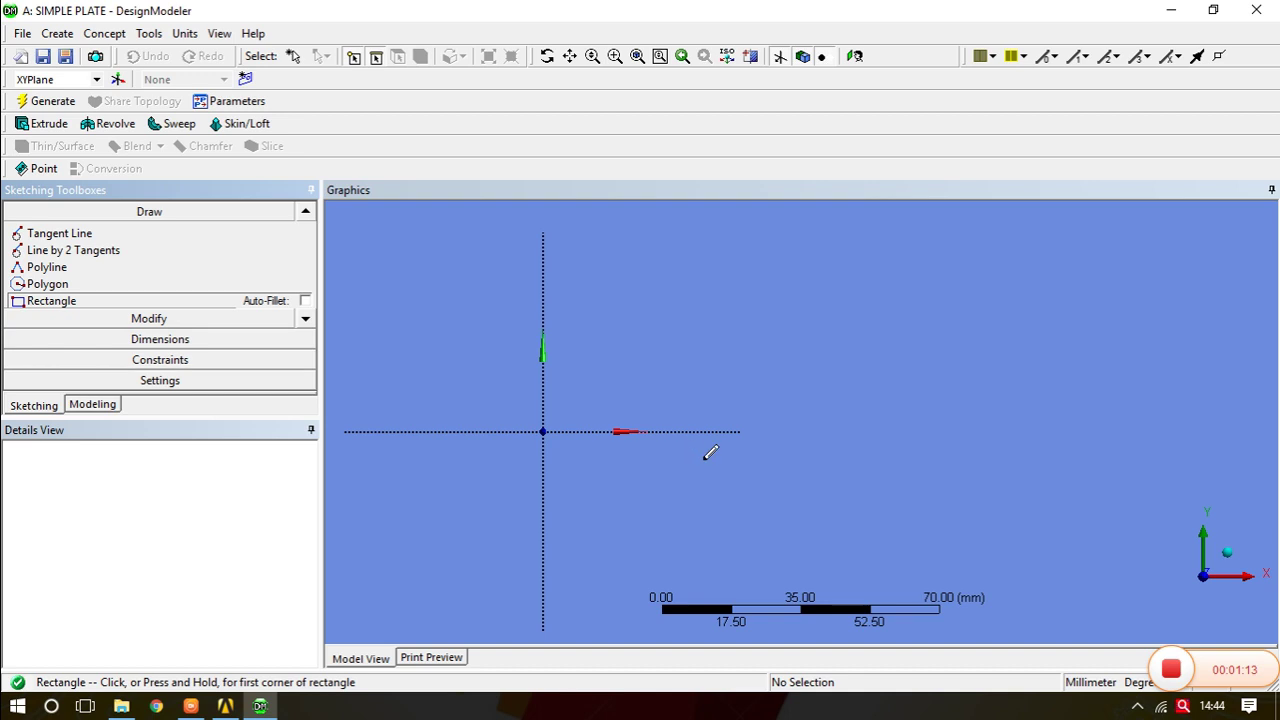
left_click(544, 431)
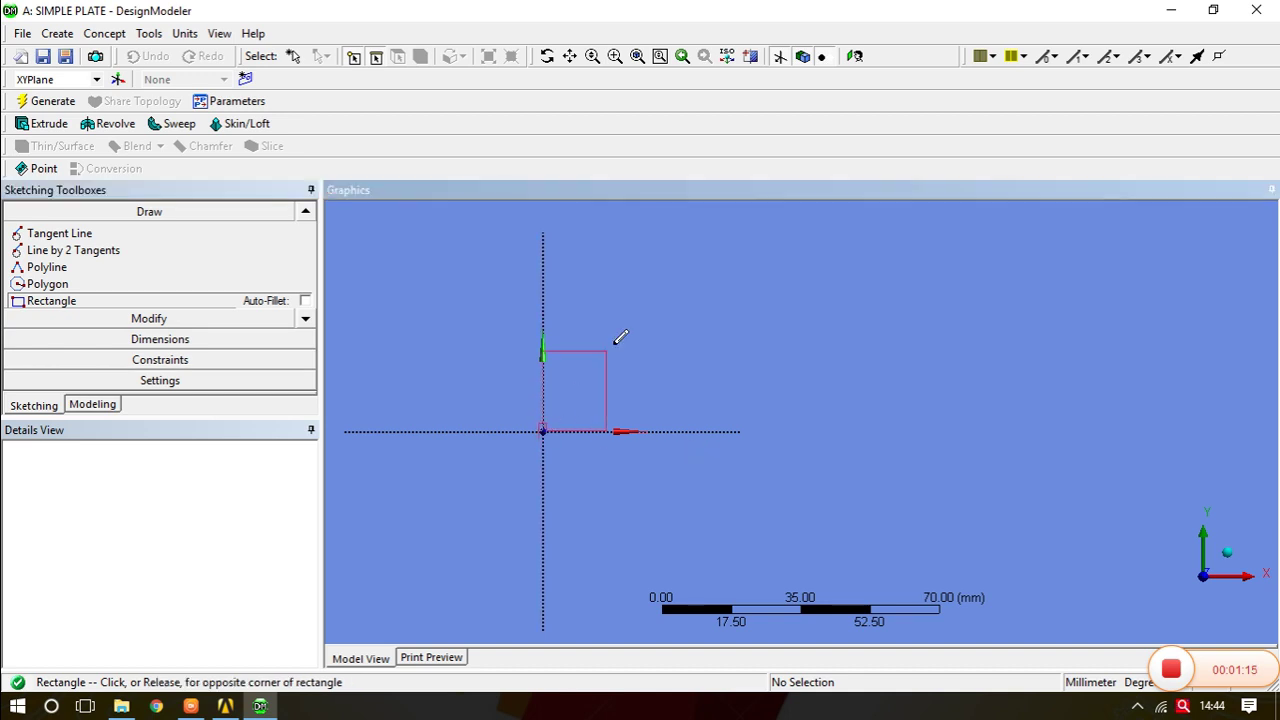
left_click(978, 248)
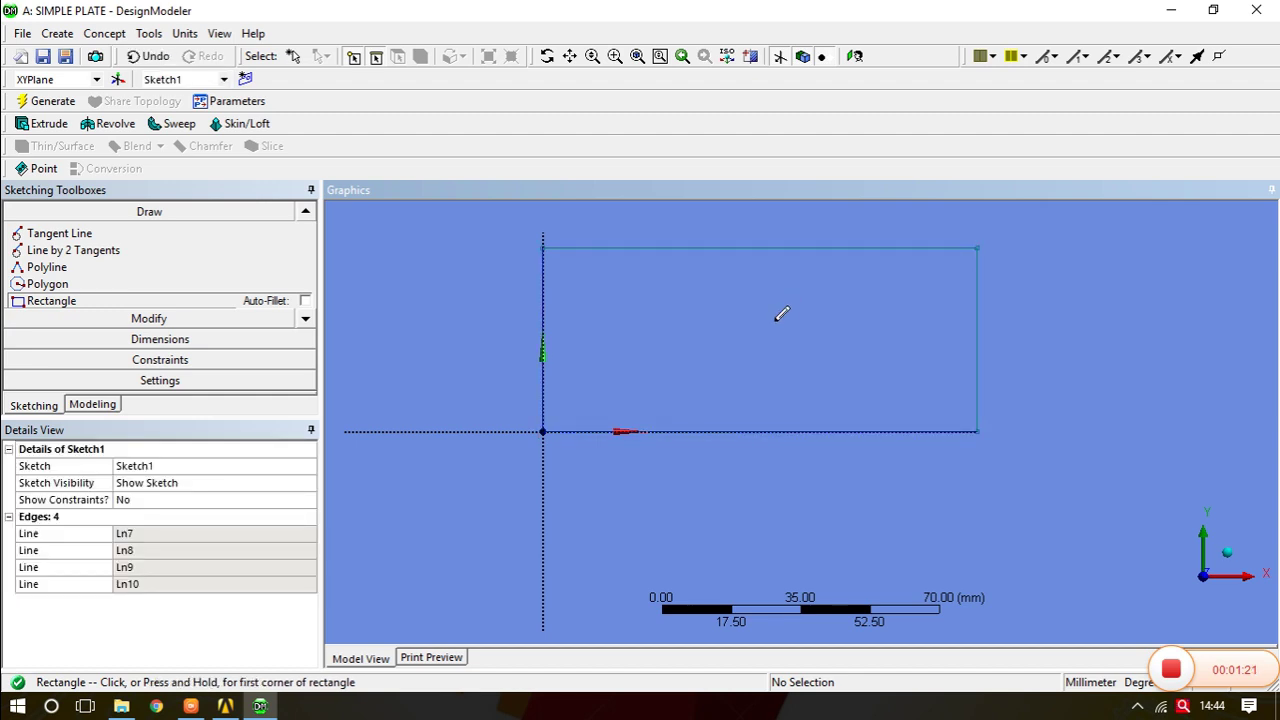
Step: Dimension the rectangle's bottom edge with a General dimension and set its length to 400 mm
left_click(150, 343)
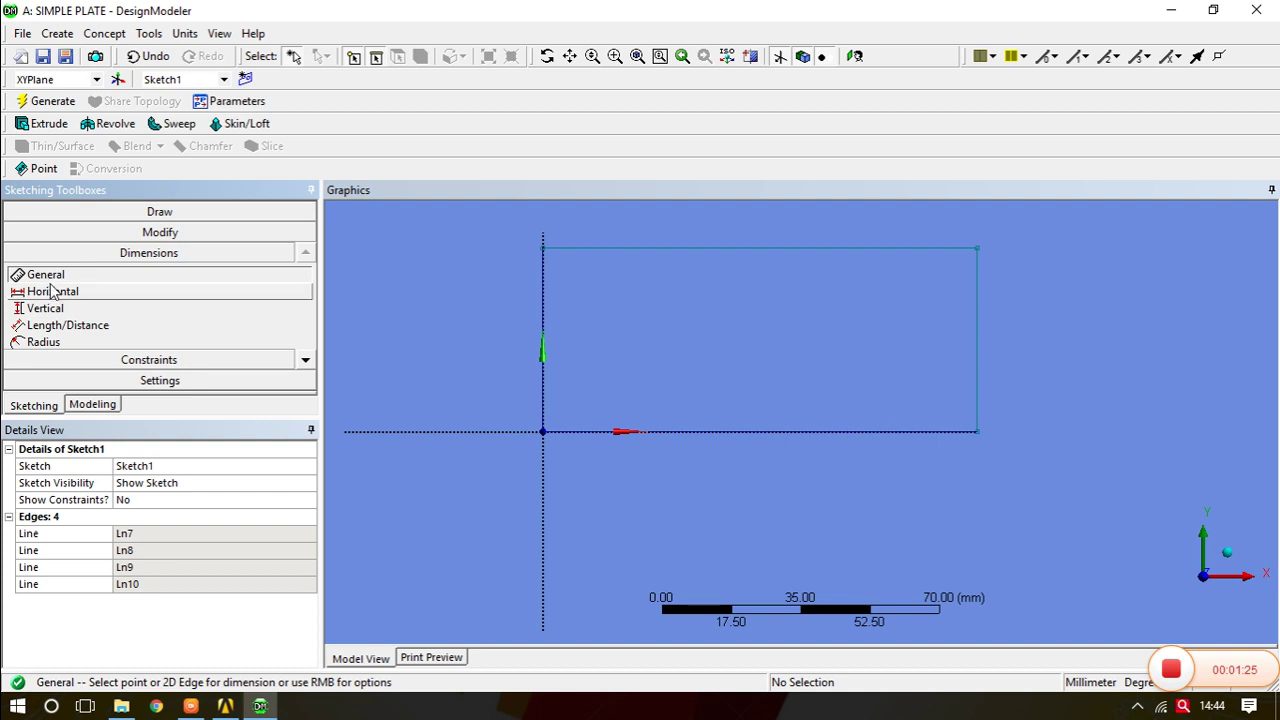
left_click(815, 447)
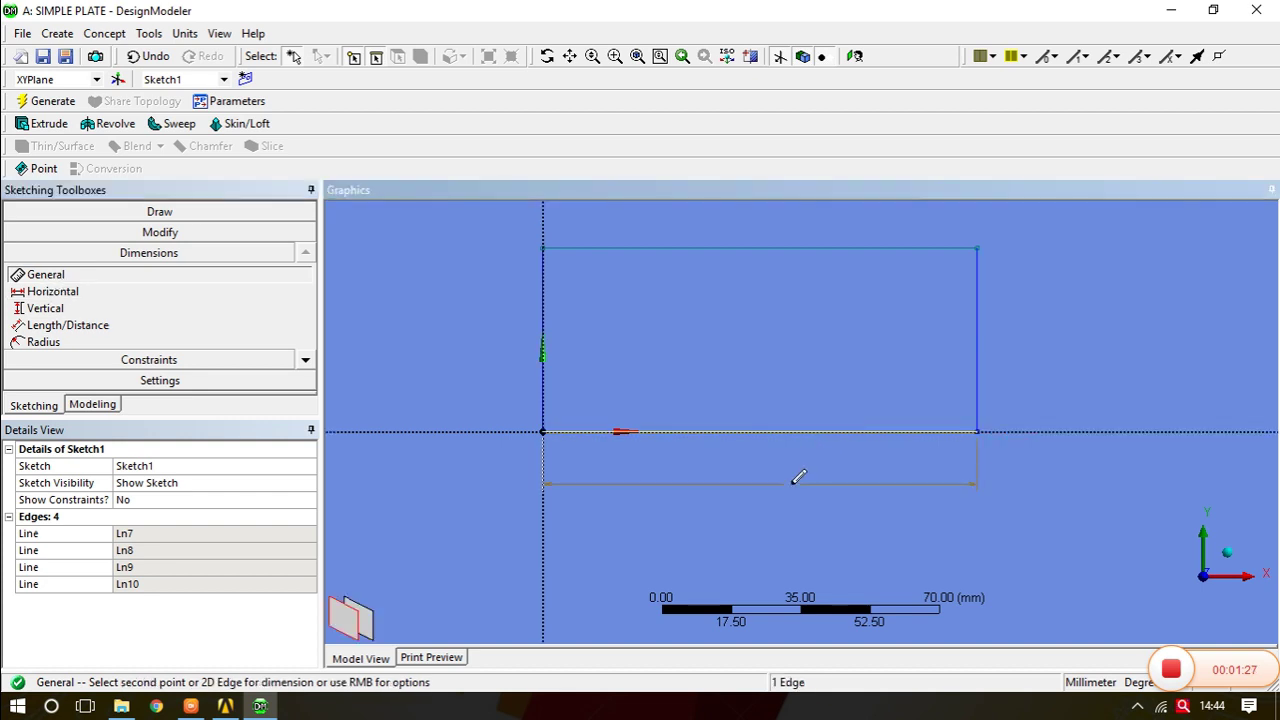
left_click(810, 487)
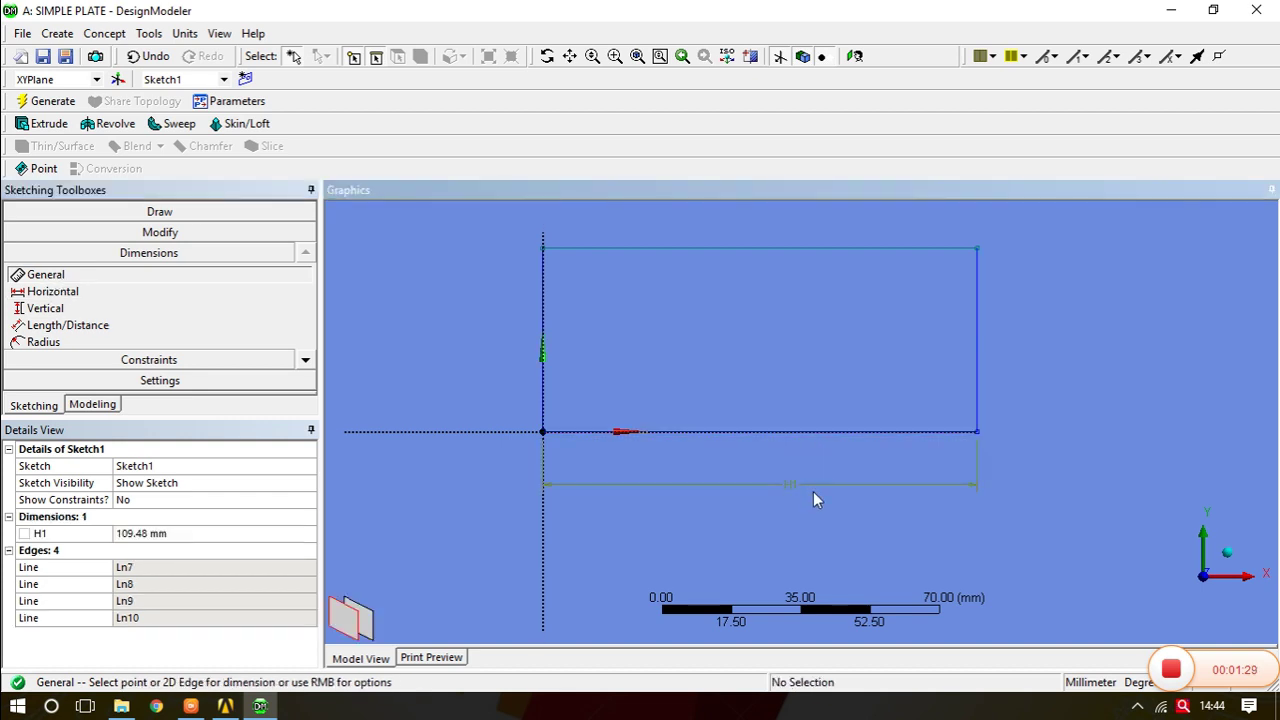
left_click(138, 534)
type("400")
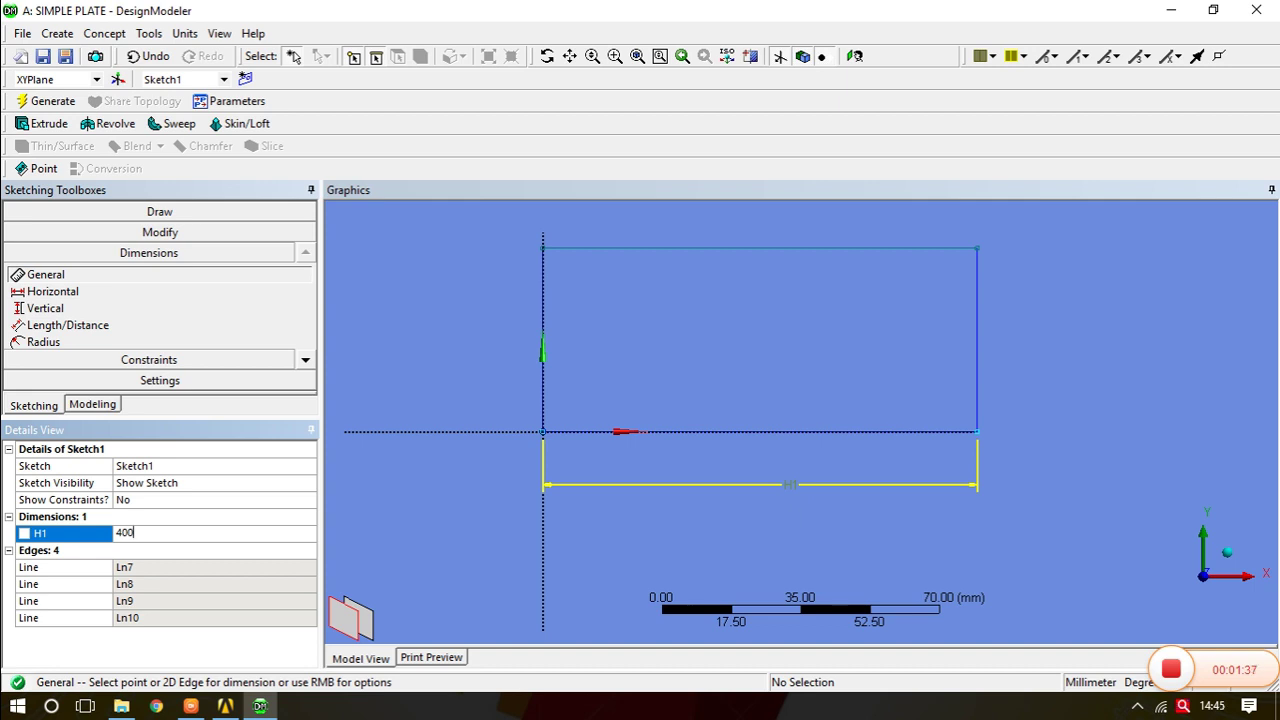
key("Return")
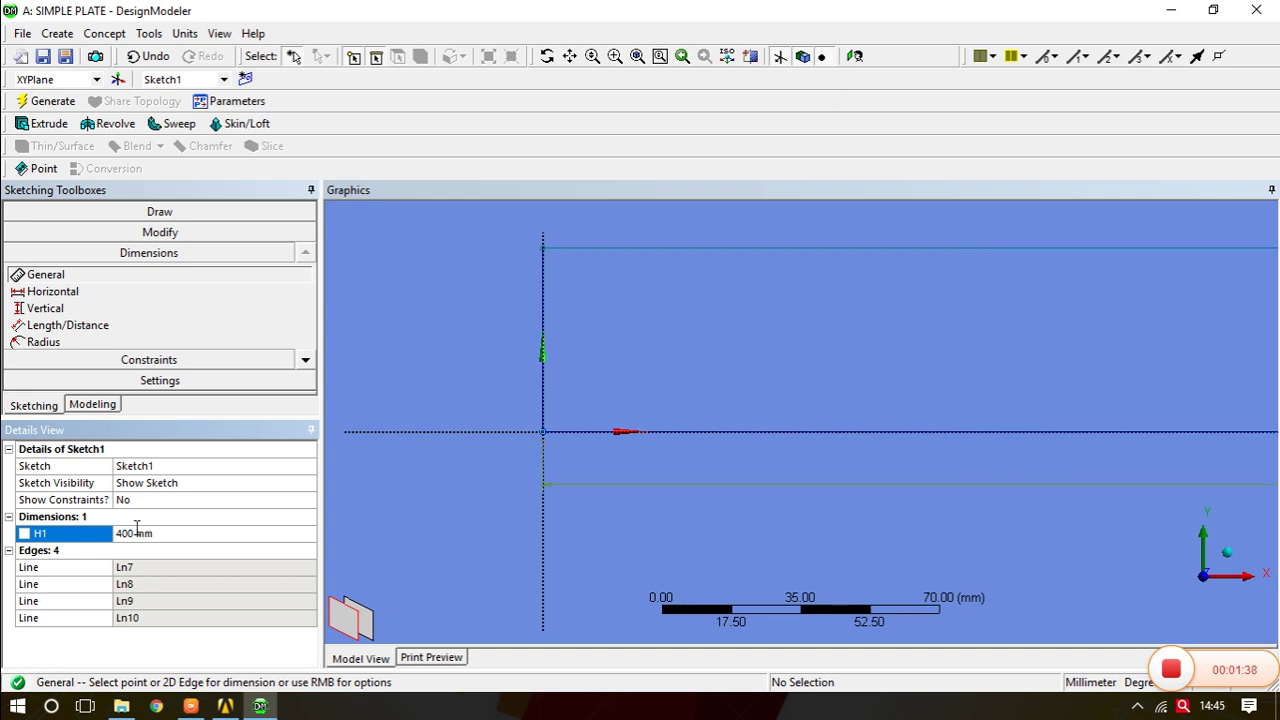
Step: Dimension the rectangle's left edge with a General dimension and set its height to 200 mm
left_click(46, 276)
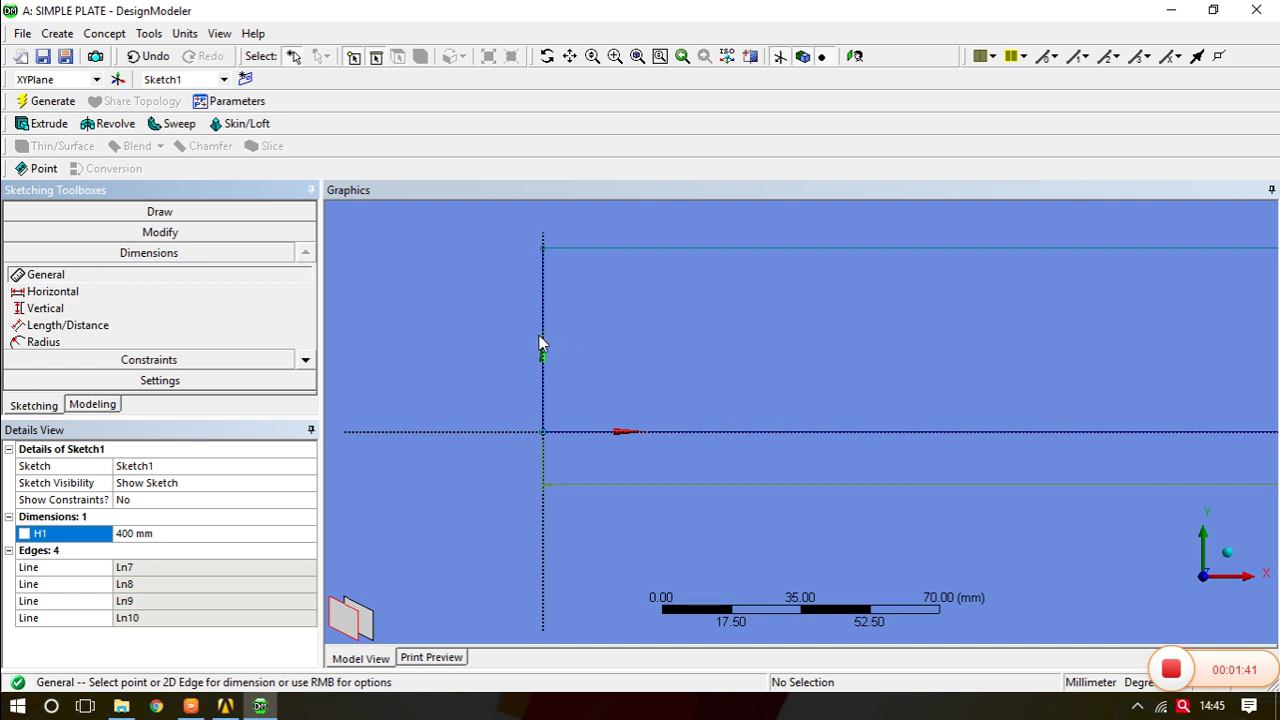
left_click(541, 345)
left_click(468, 337)
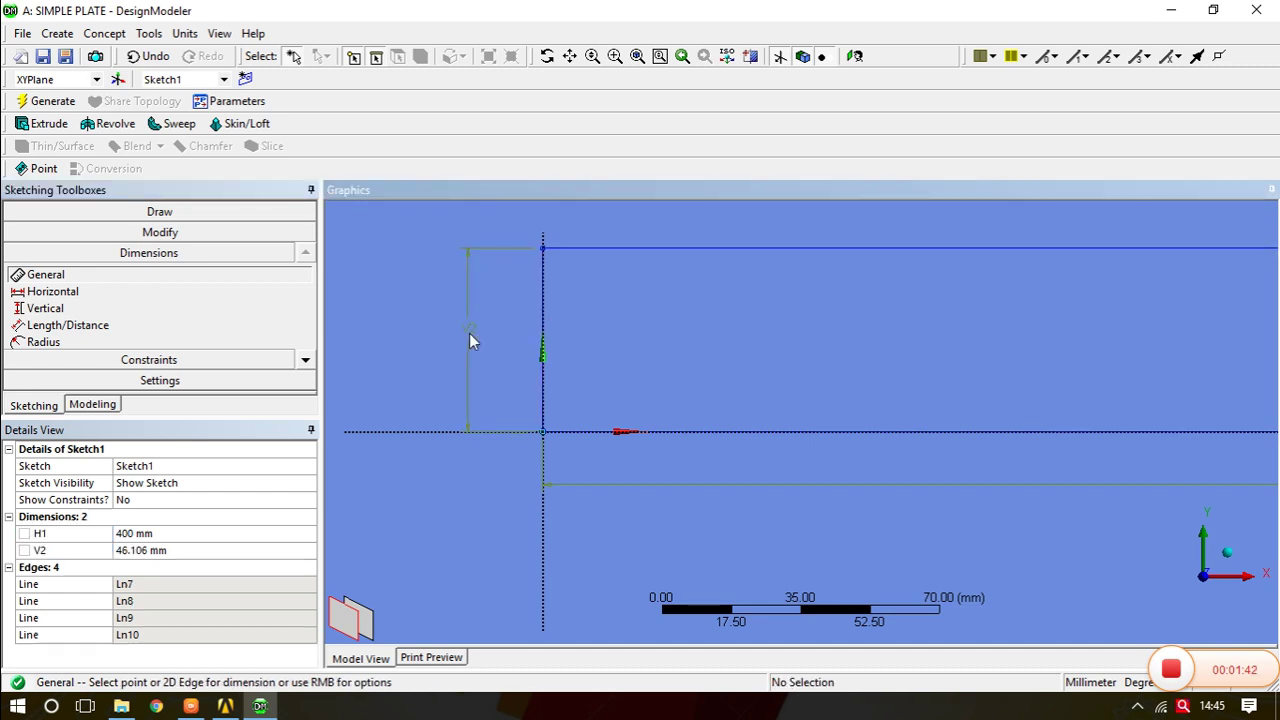
left_click(130, 551)
type("2")
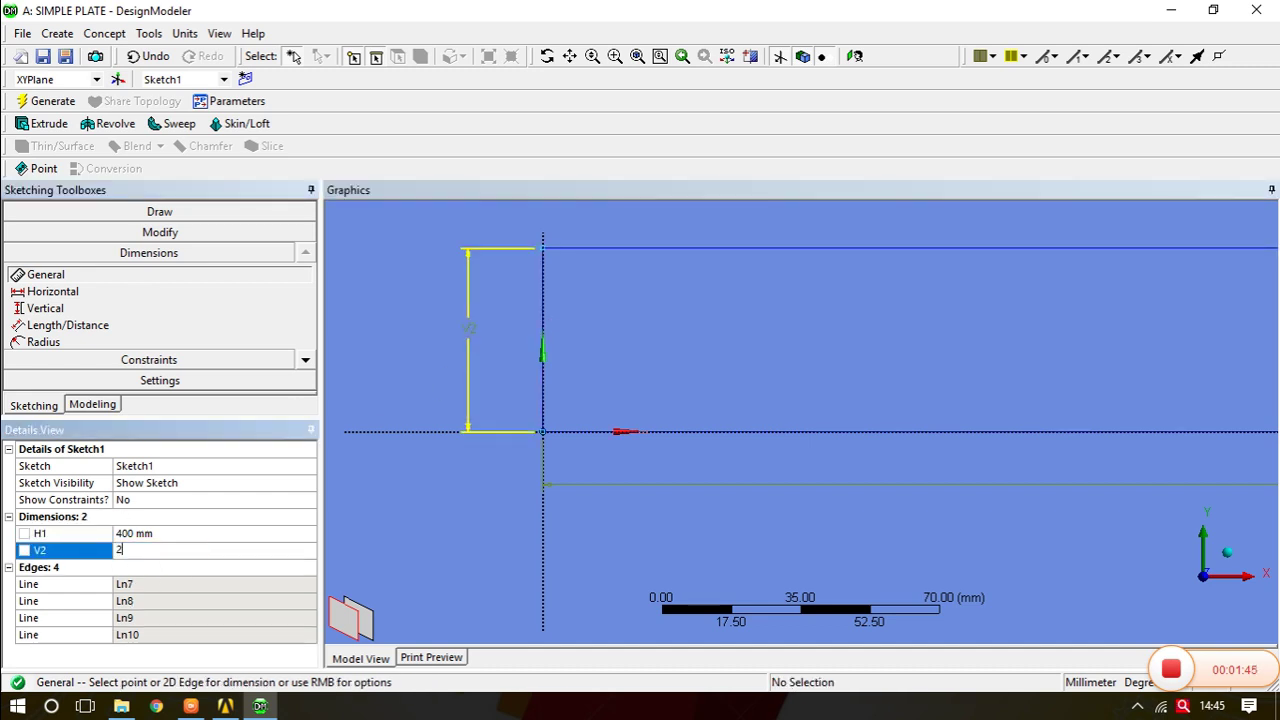
type("00")
key("Return")
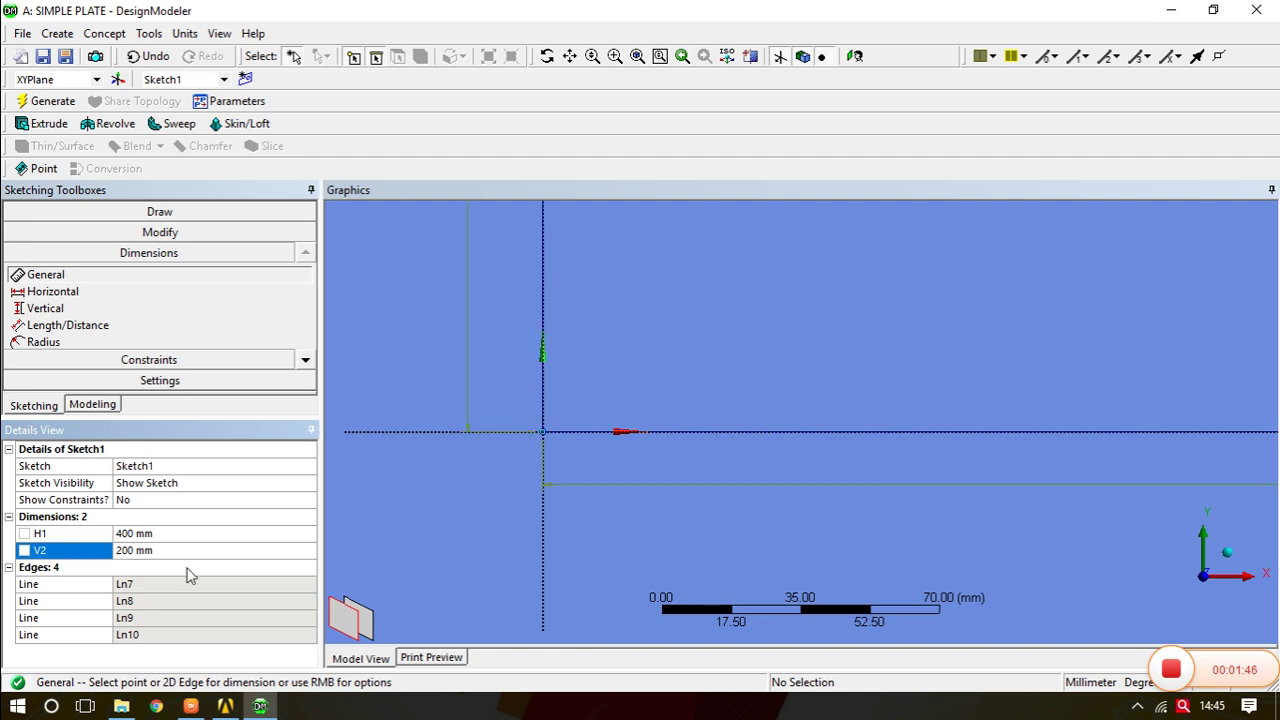
Step: Draw a circle inside the right part of the rectangle, roughly midway between its top and bottom edges
left_click(642, 59)
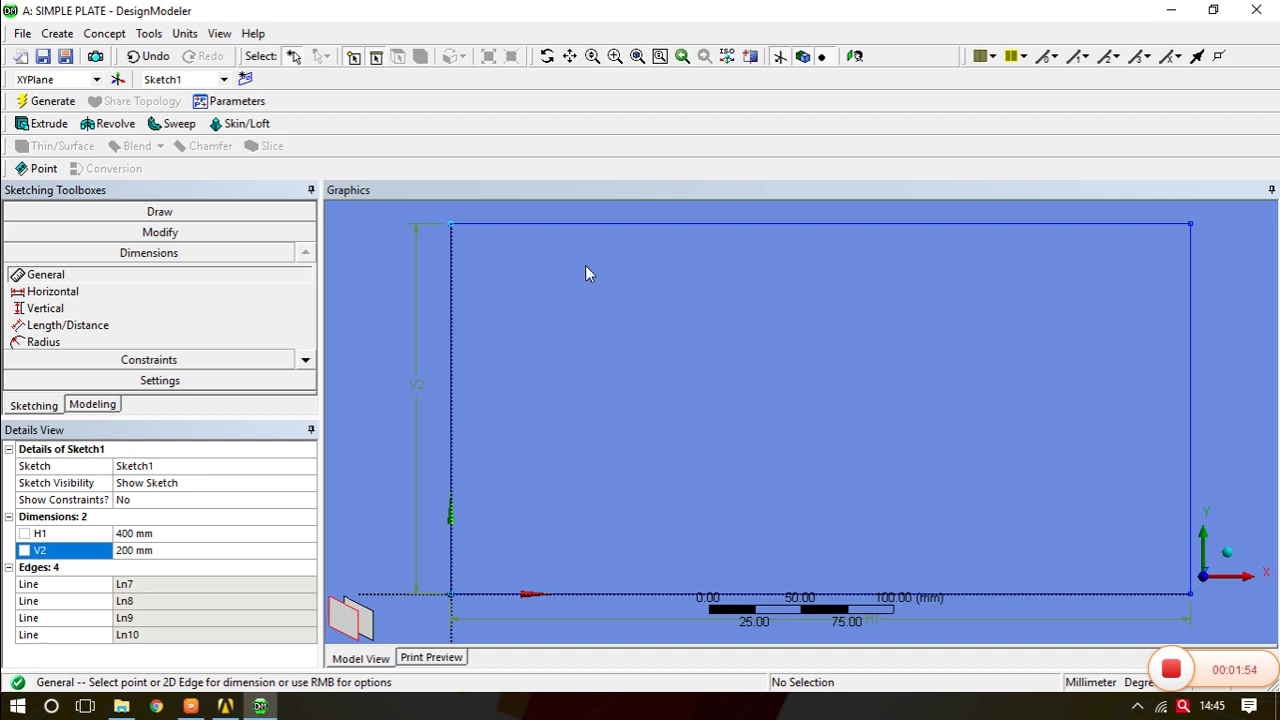
left_click(305, 362)
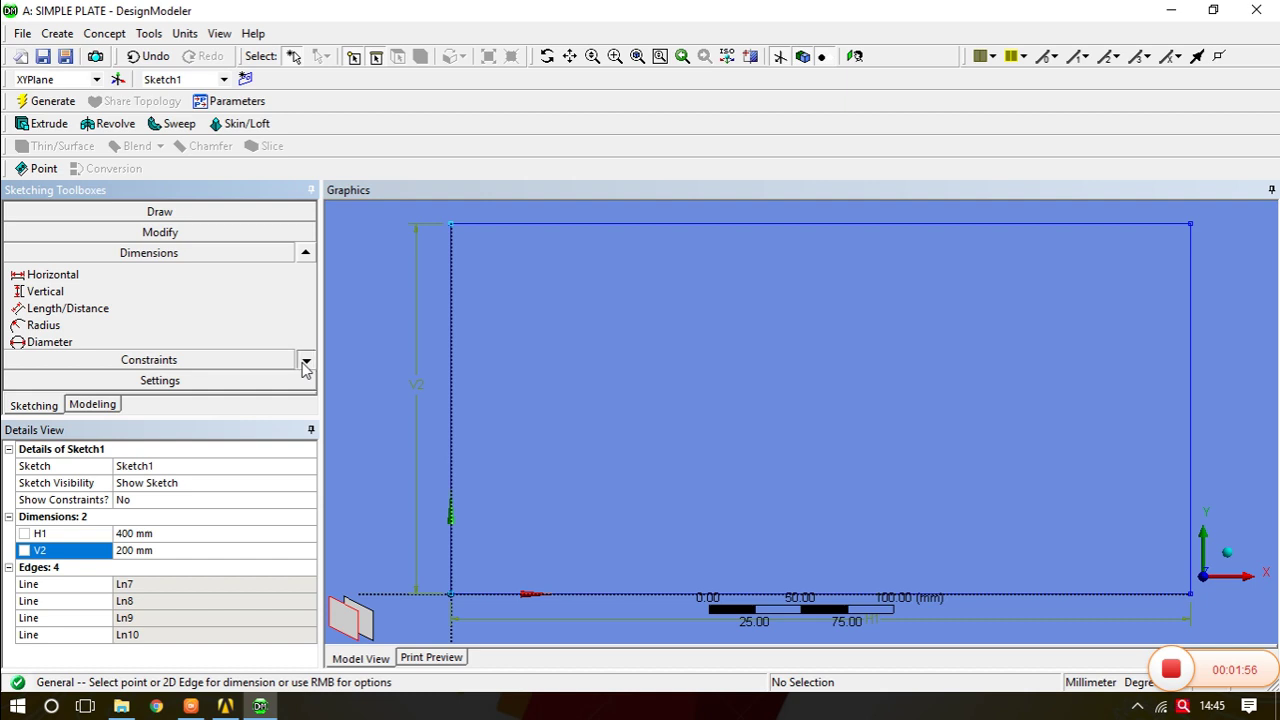
left_click(305, 362)
left_click(160, 211)
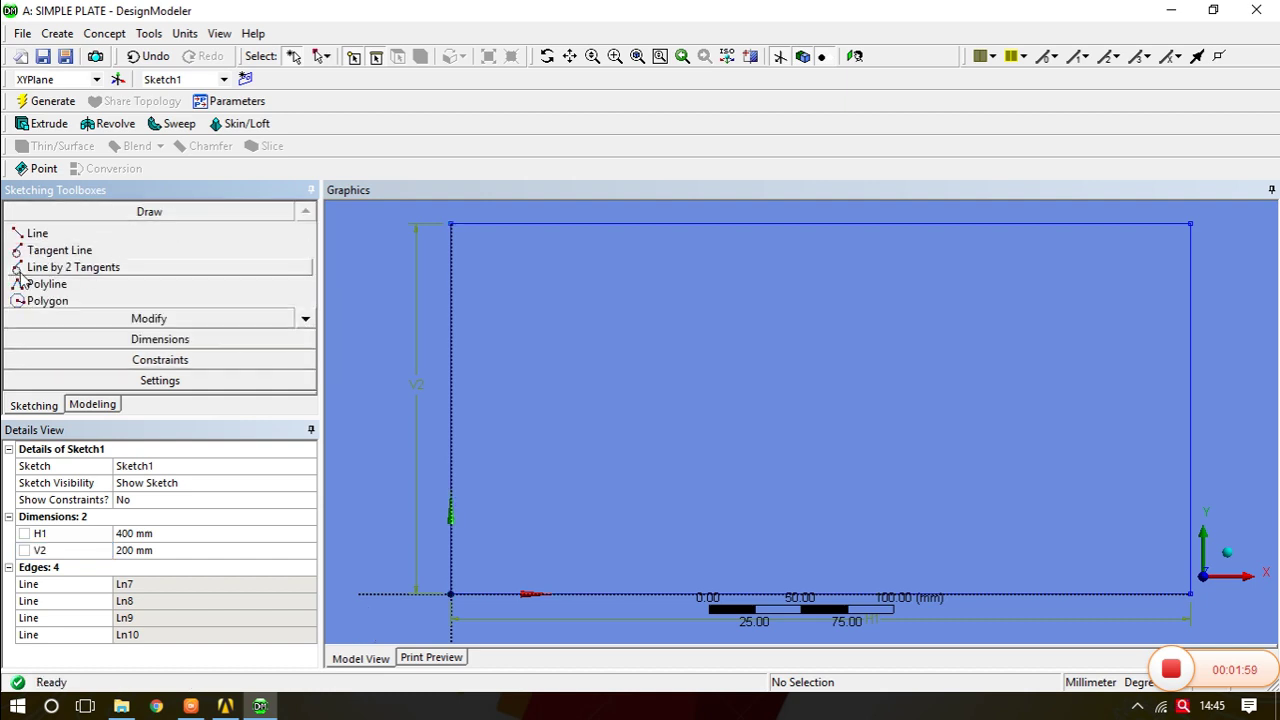
left_click(307, 320)
left_click(308, 322)
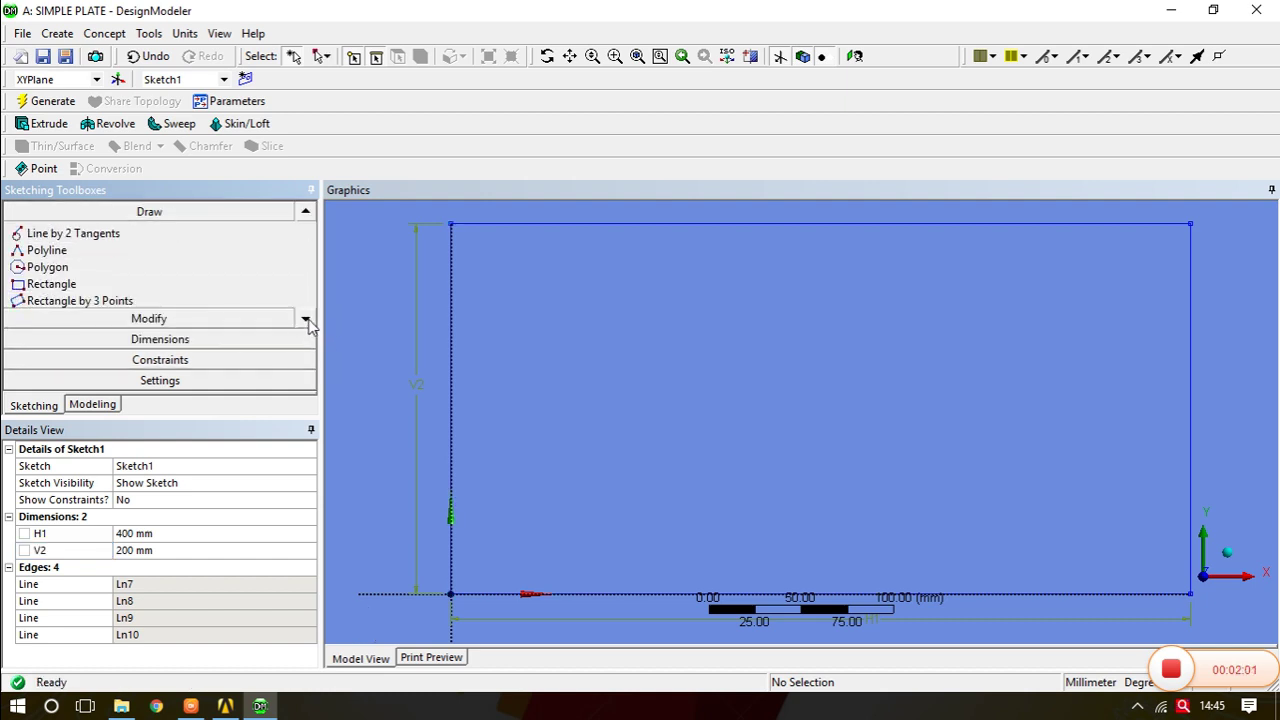
left_click(307, 320)
left_click(307, 320)
left_click(307, 320)
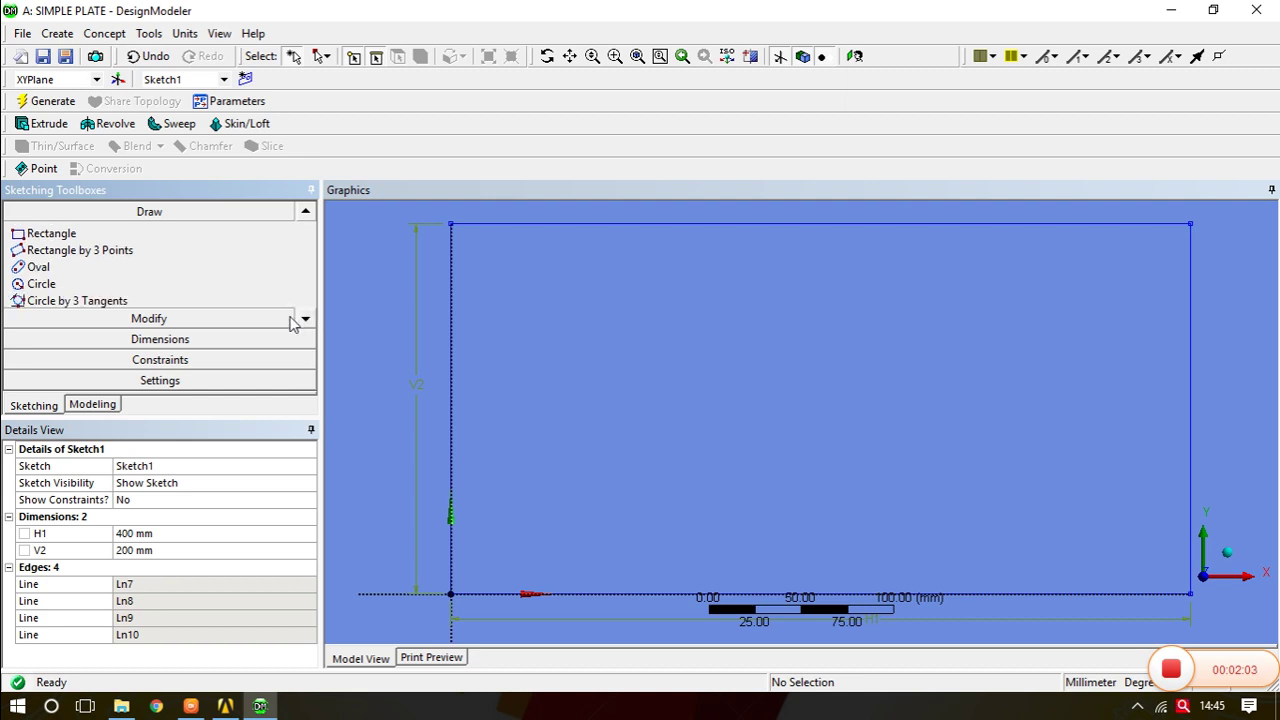
left_click(38, 284)
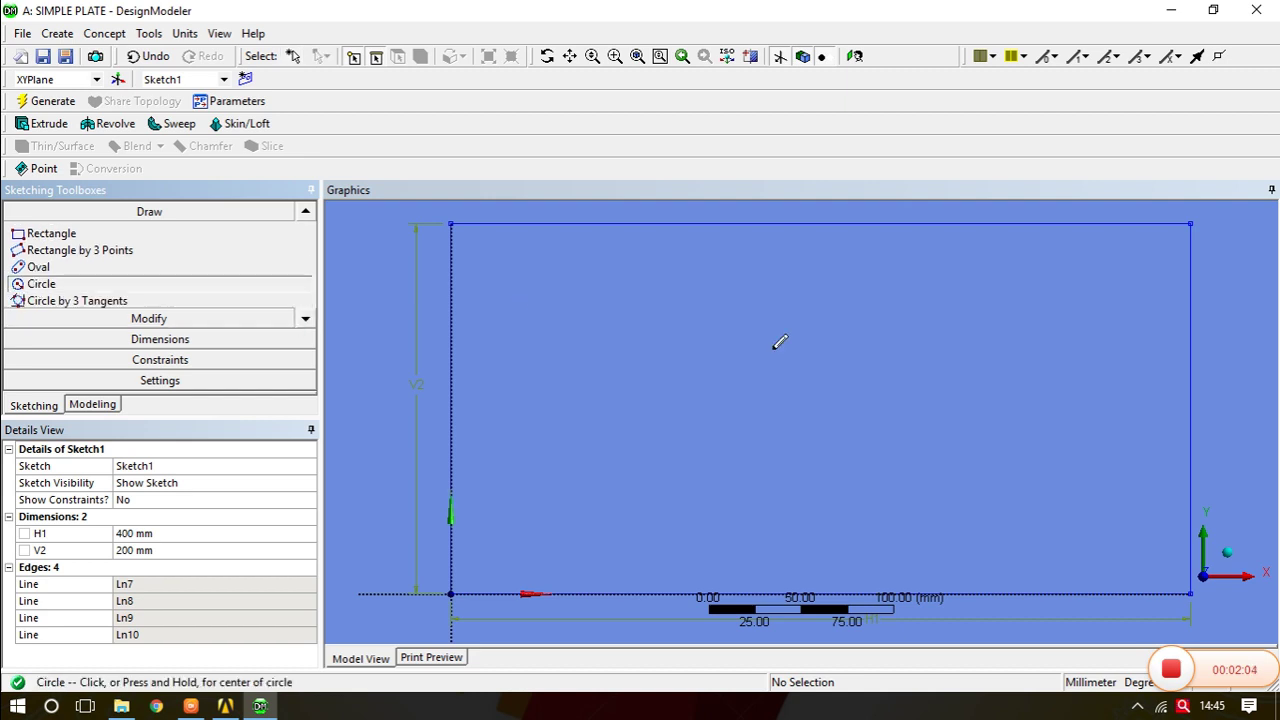
left_click(1033, 387)
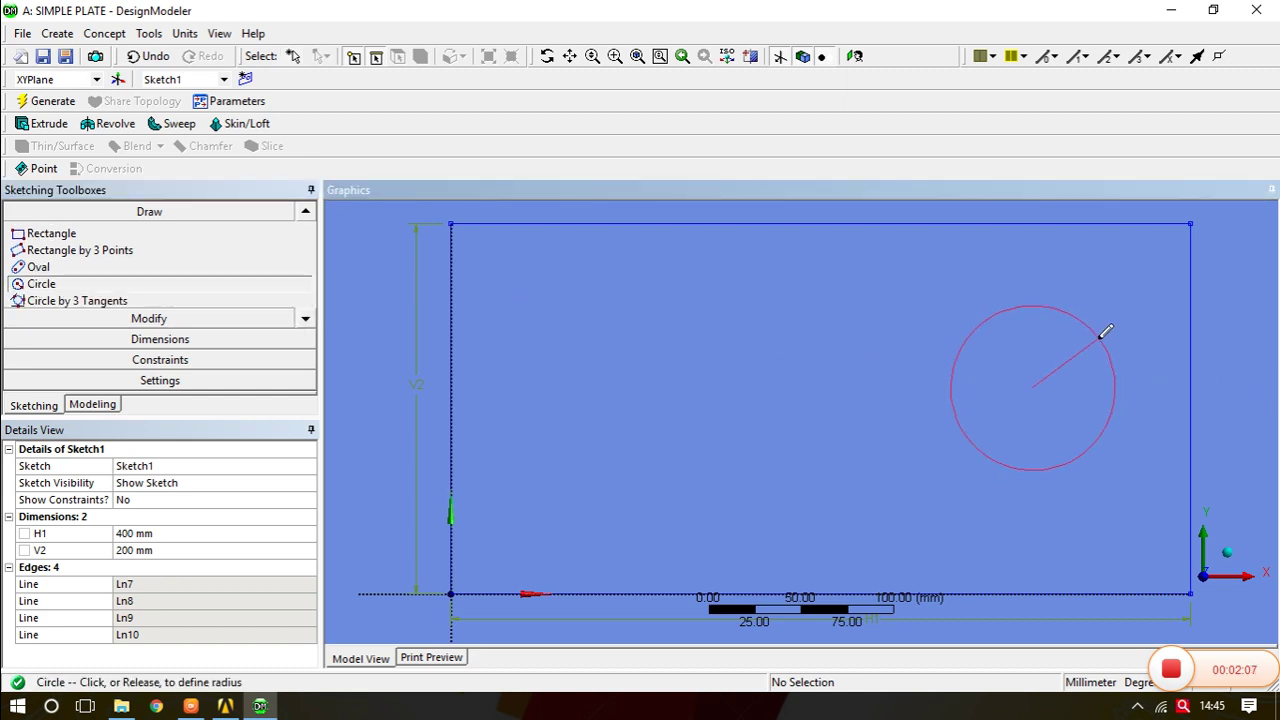
left_click(1097, 332)
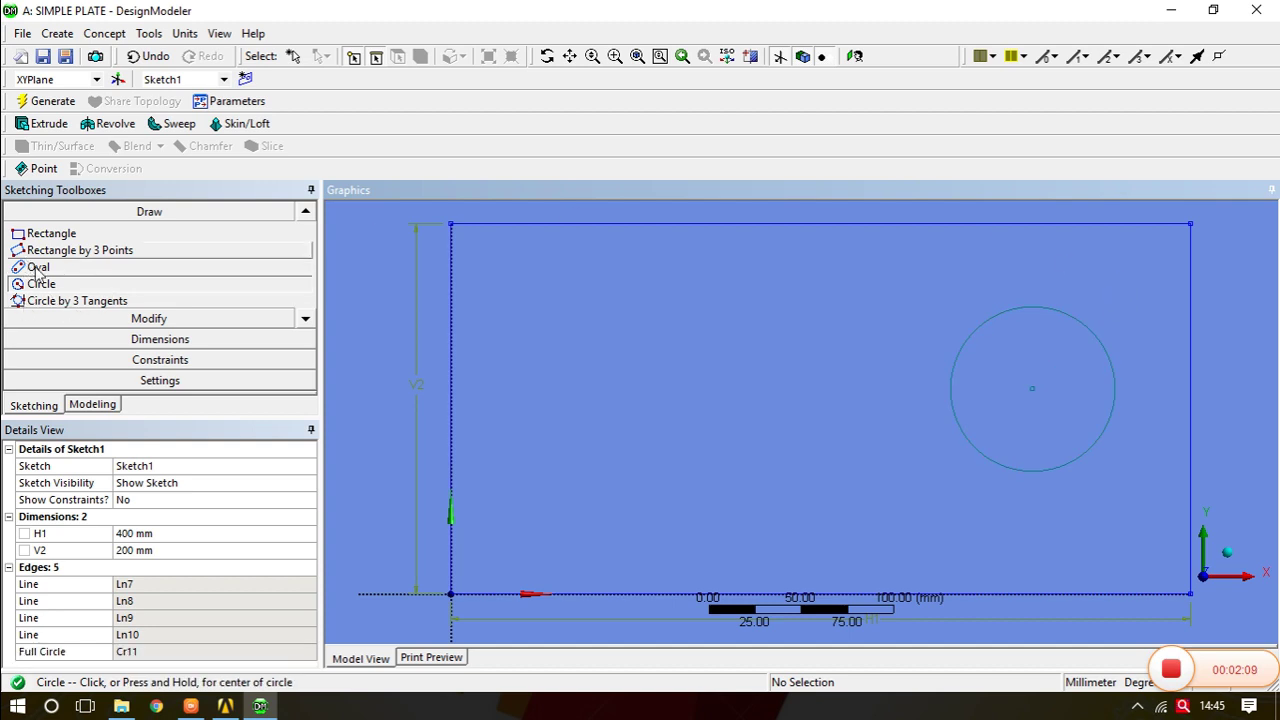
Step: Add a Vertical dimension from the circle's centre to the rectangle's top edge and set it to 100 mm
left_click(145, 342)
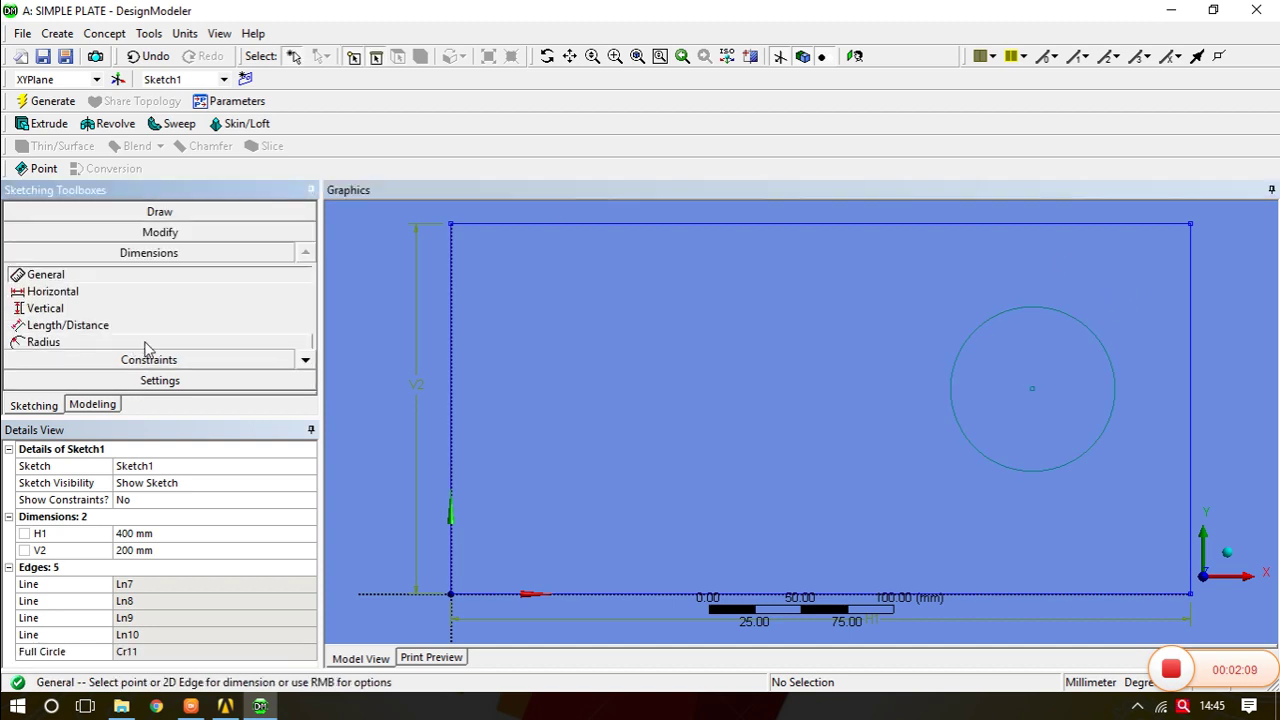
left_click(45, 308)
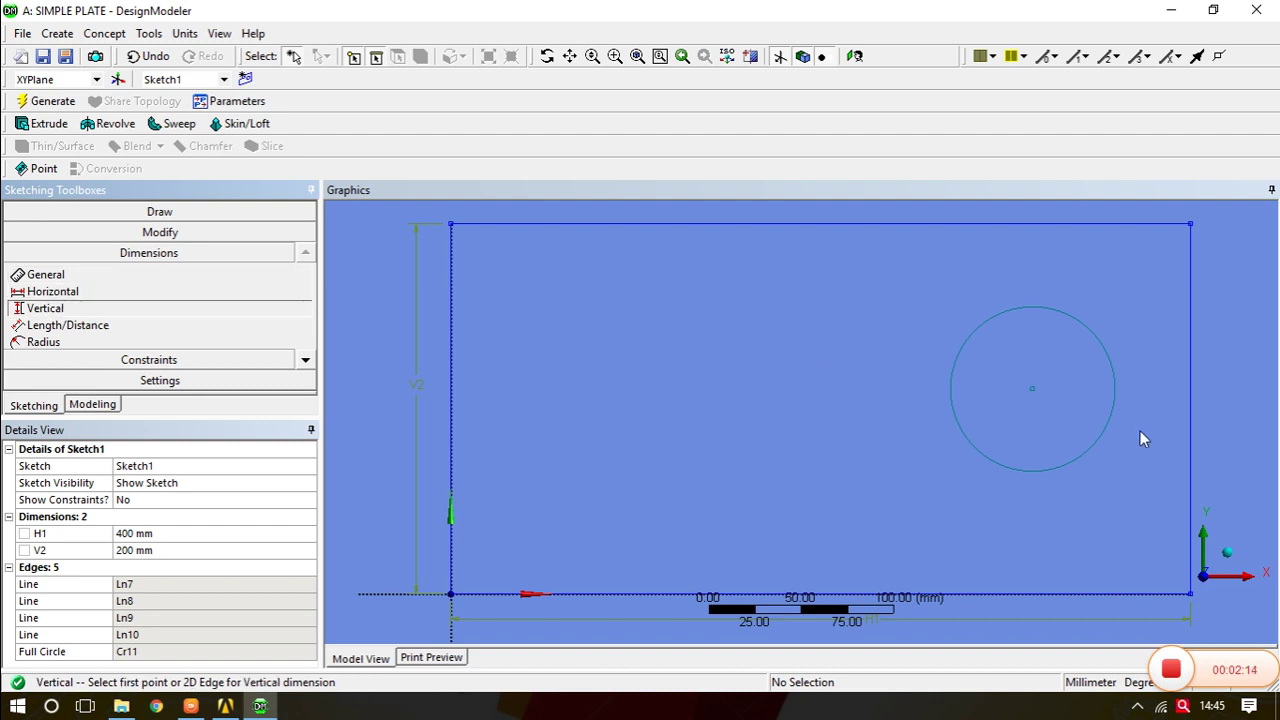
left_click(1031, 390)
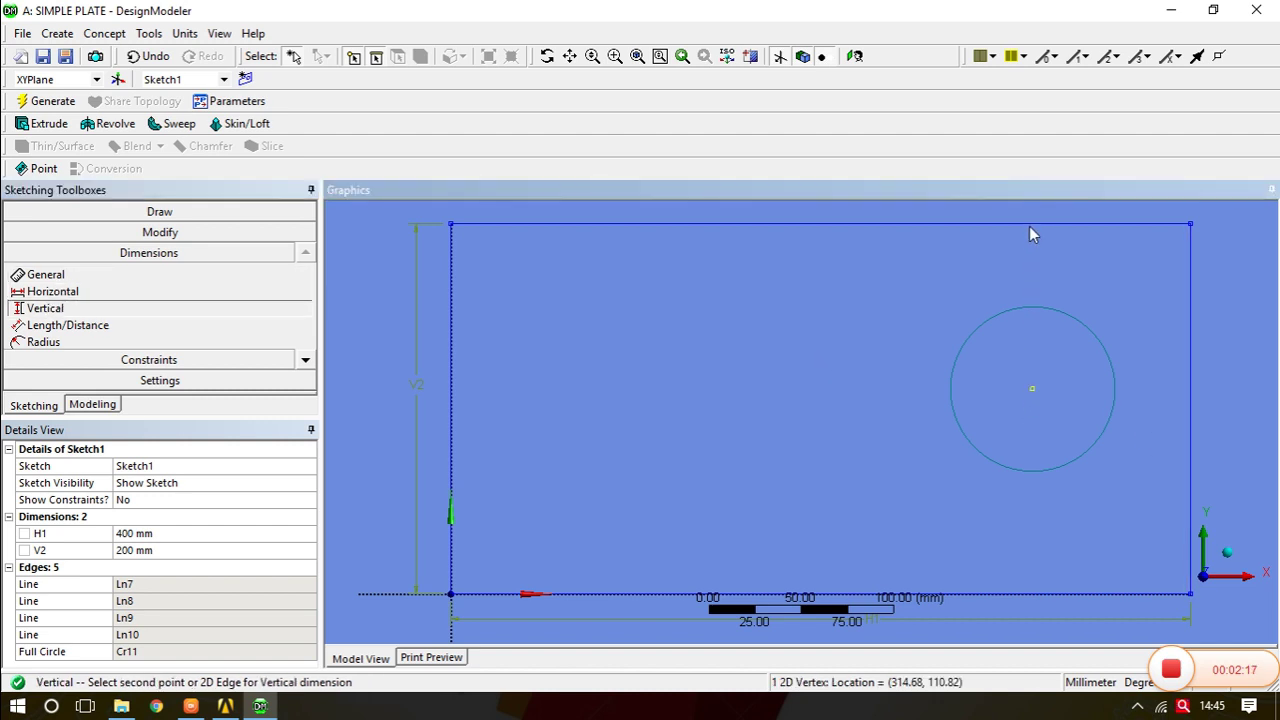
left_click(1030, 224)
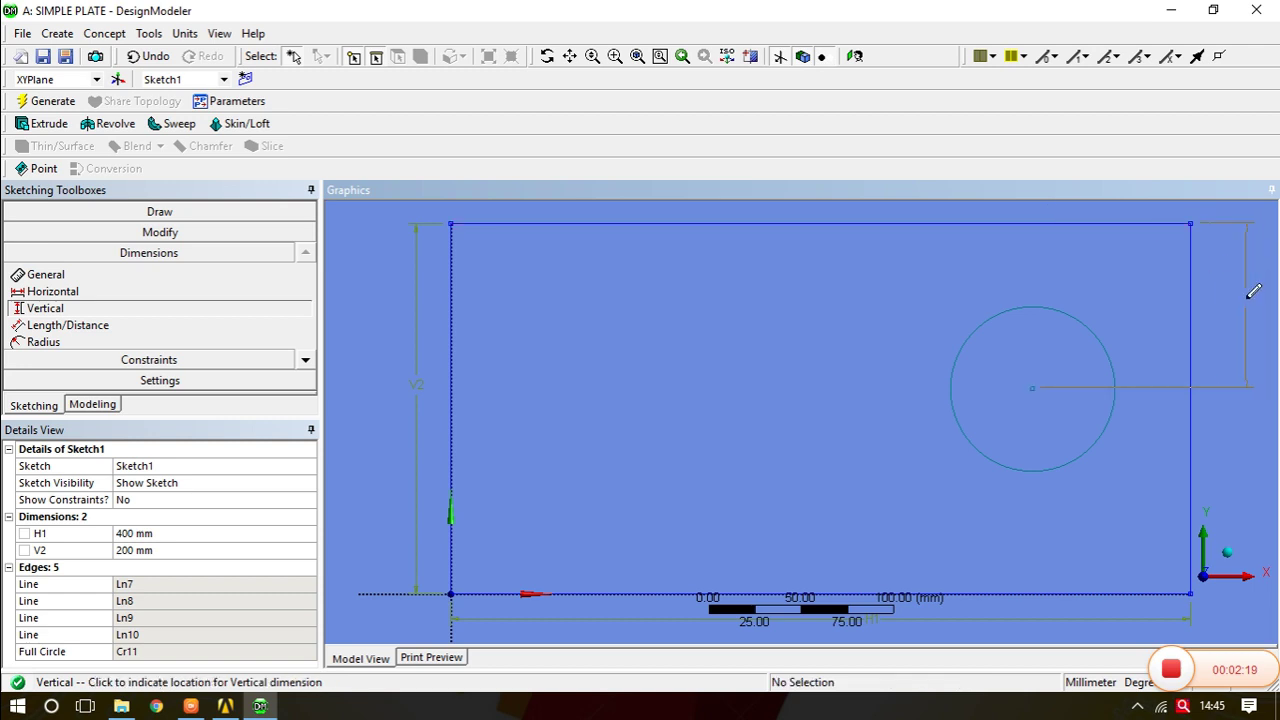
left_click(1249, 298)
left_click(147, 567)
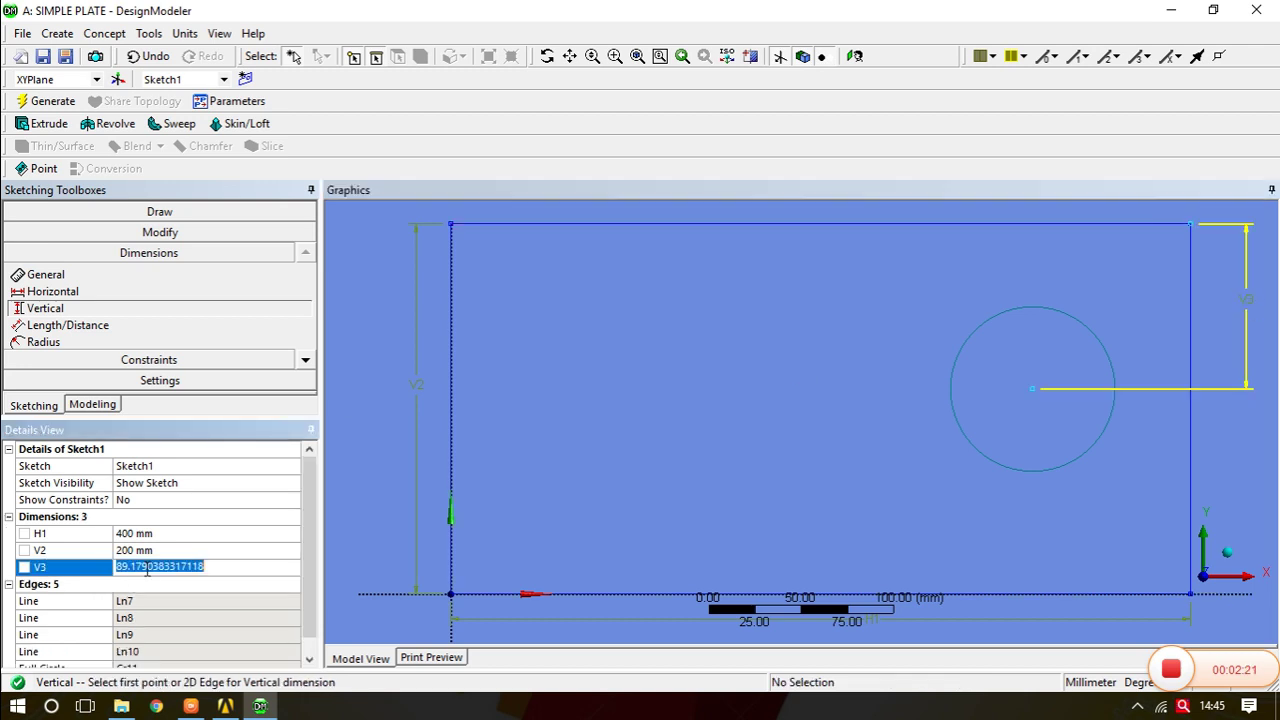
type("100")
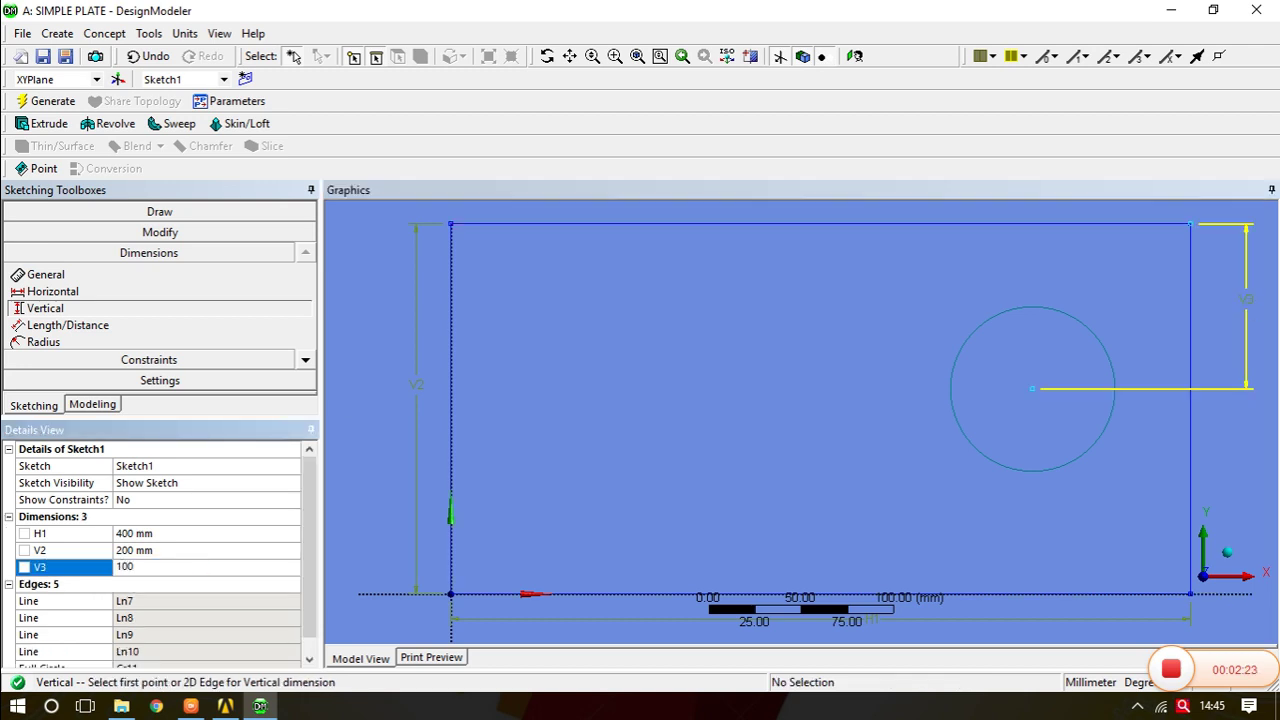
key("Return")
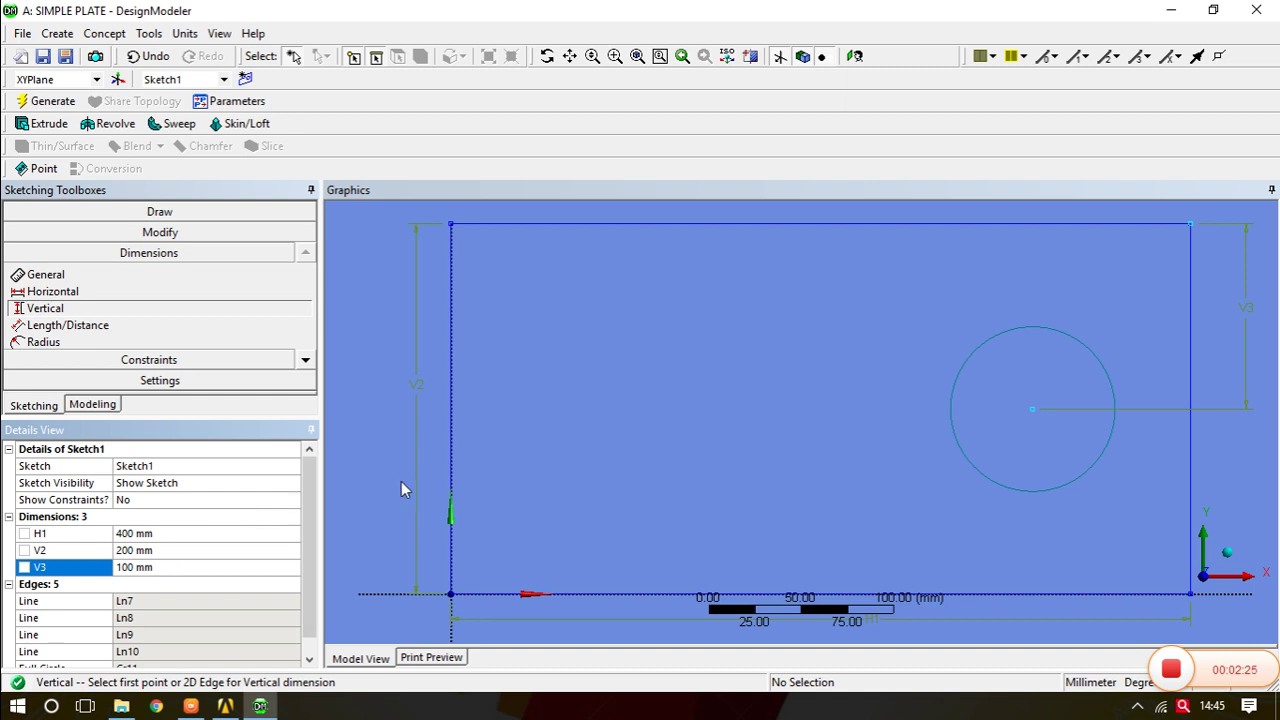
Step: Add a Radius dimension to the circle and set it to 50 mm
left_click(57, 344)
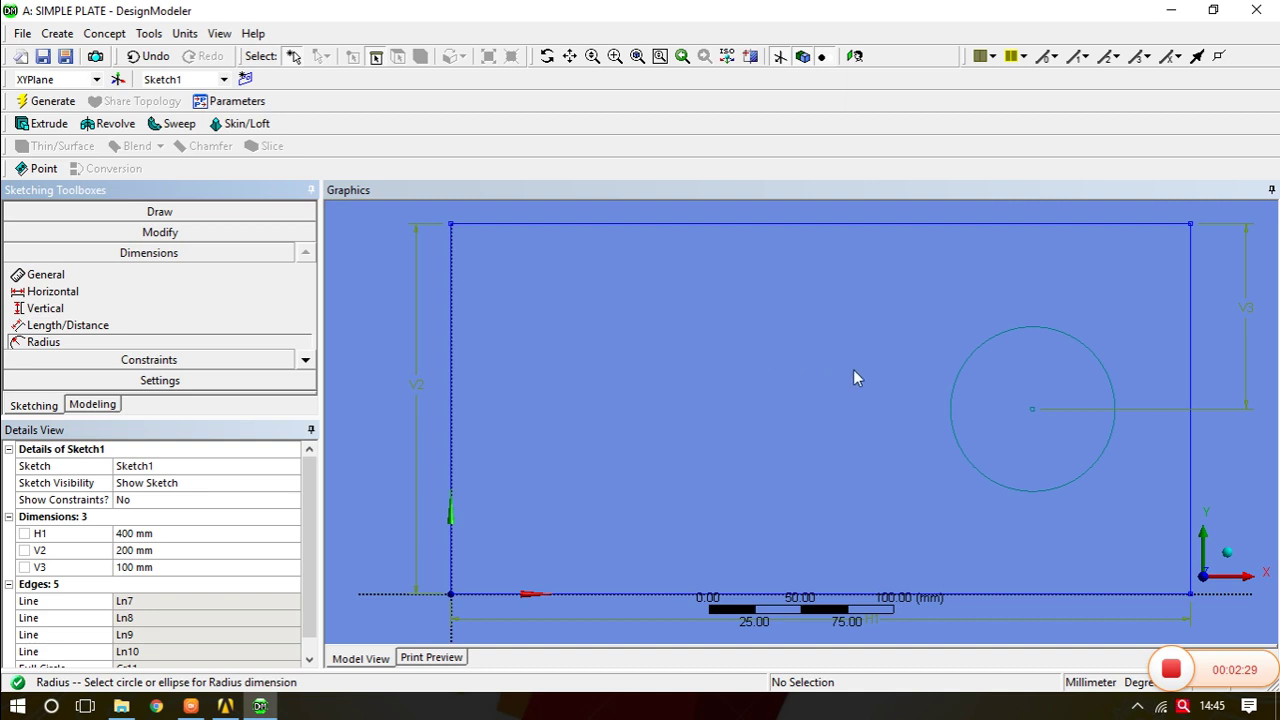
left_click(969, 351)
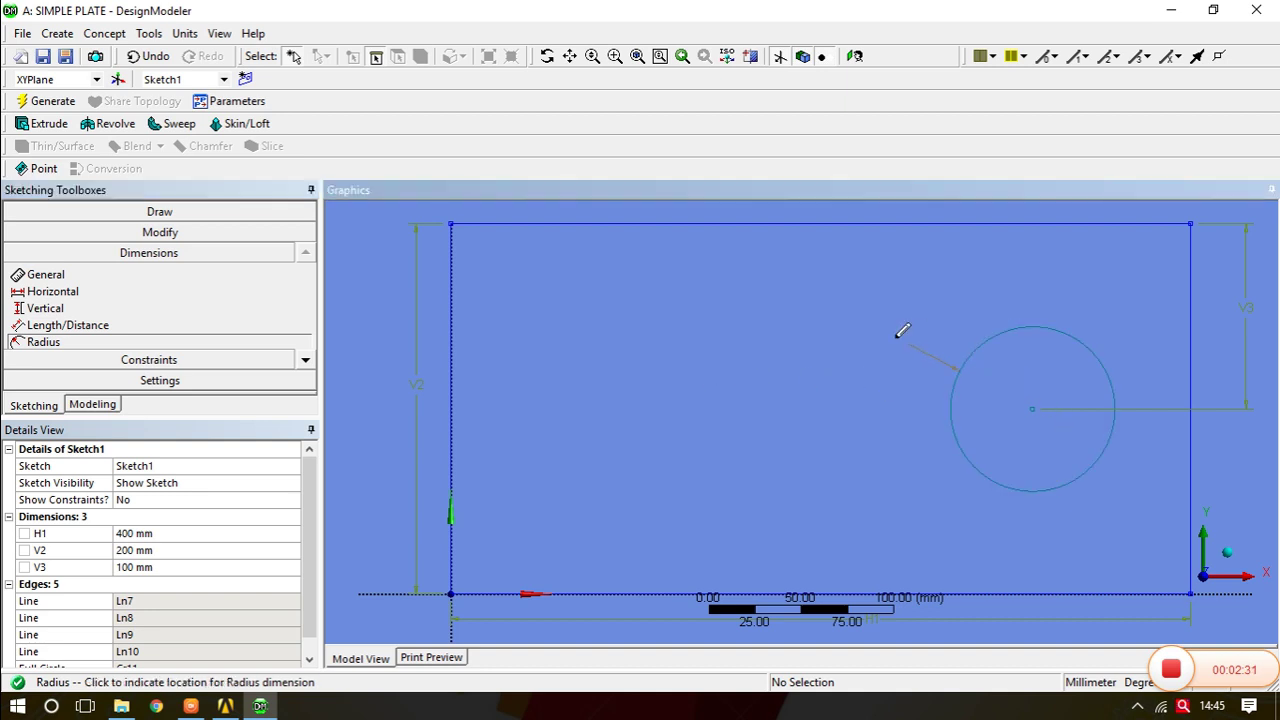
left_click(900, 333)
left_click(127, 551)
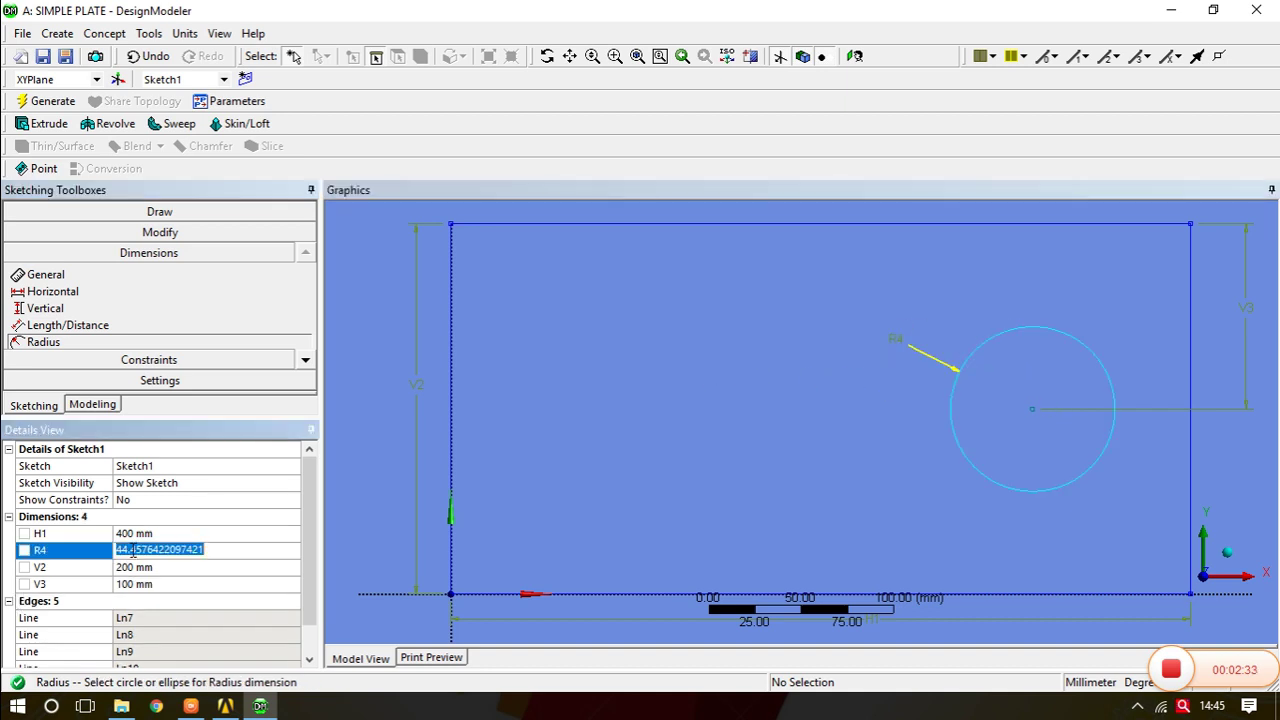
type("50")
key("Return")
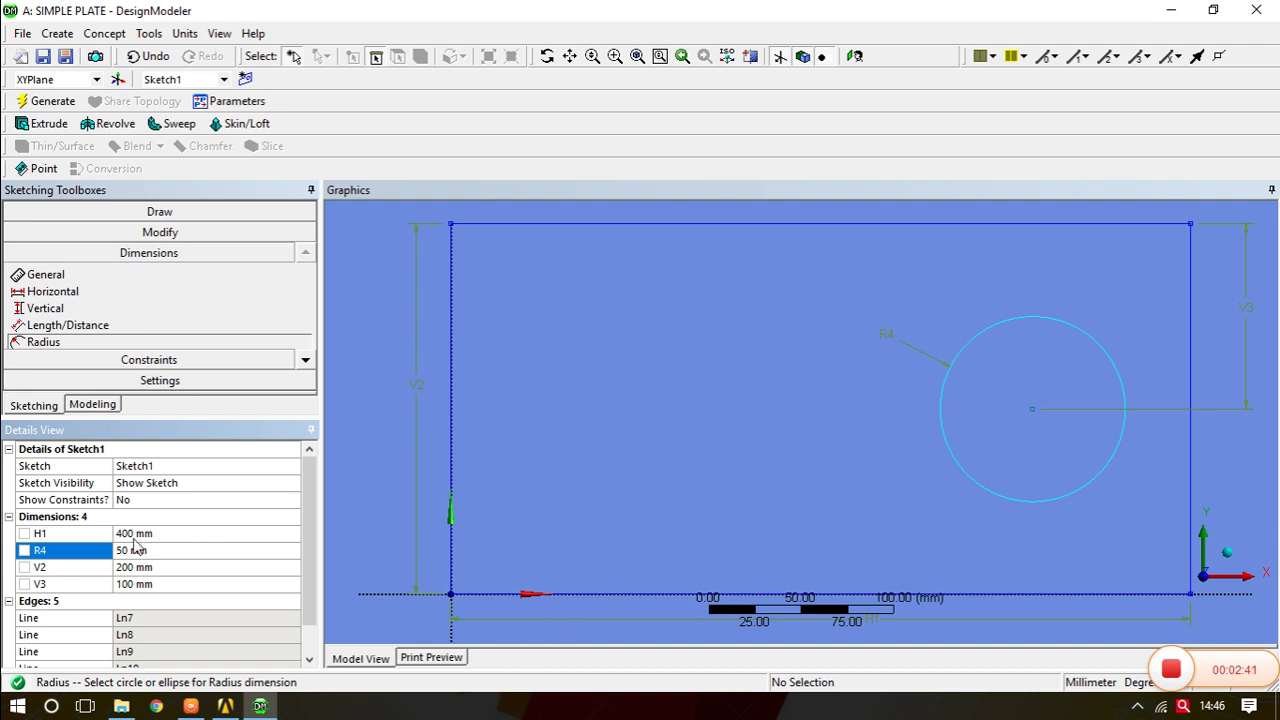
Step: Add a Horizontal dimension from the circle's centre to the rectangle's right edge and set it to 100 mm
left_click(52, 291)
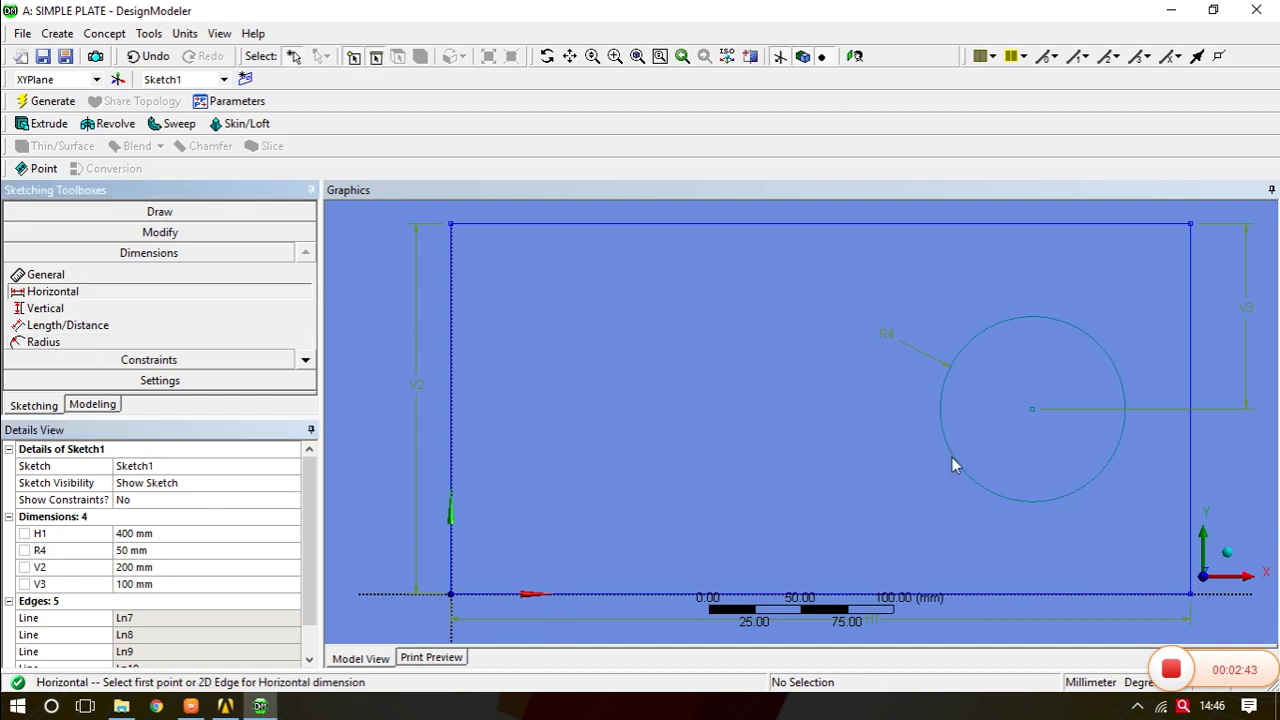
left_click(1032, 409)
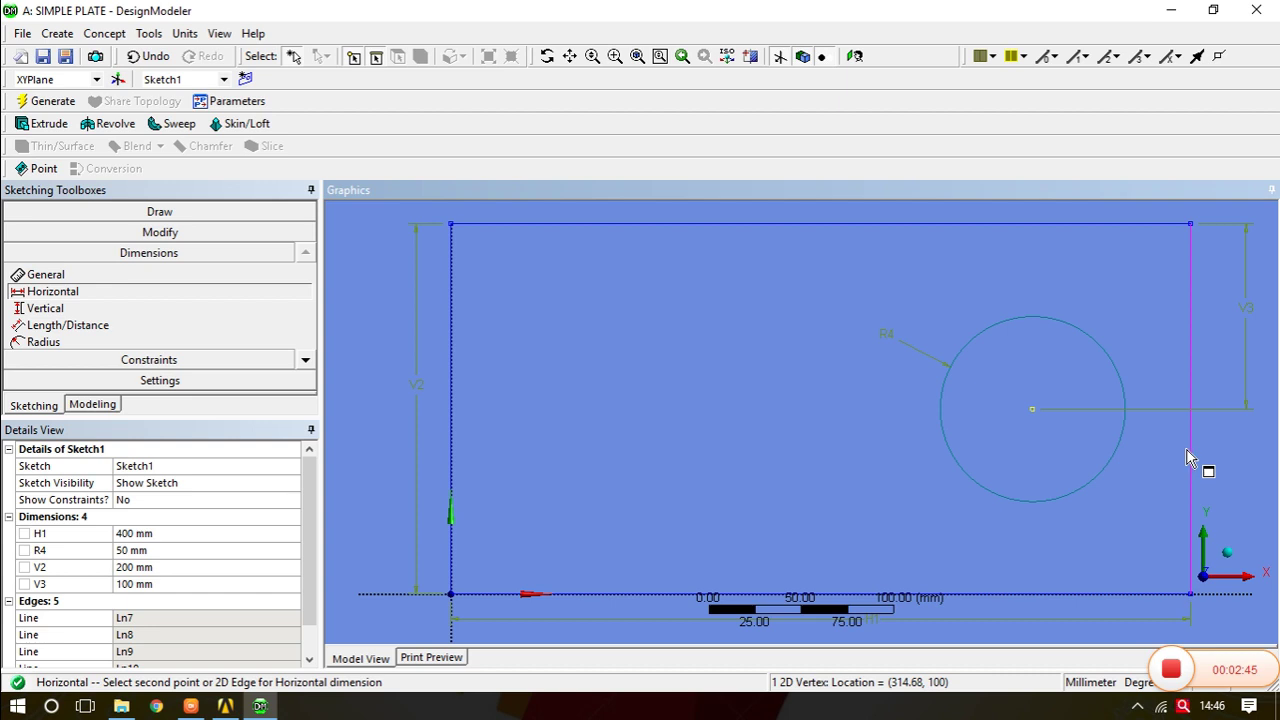
left_click(1188, 450)
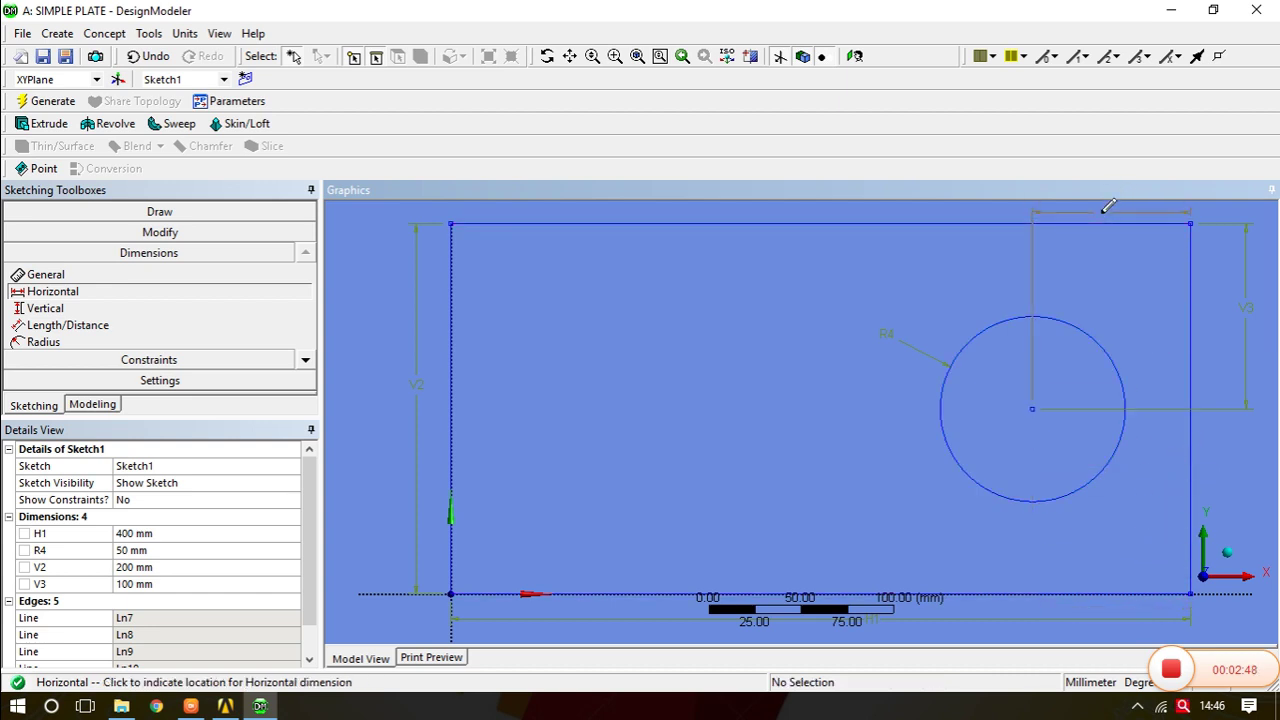
left_click(1103, 211)
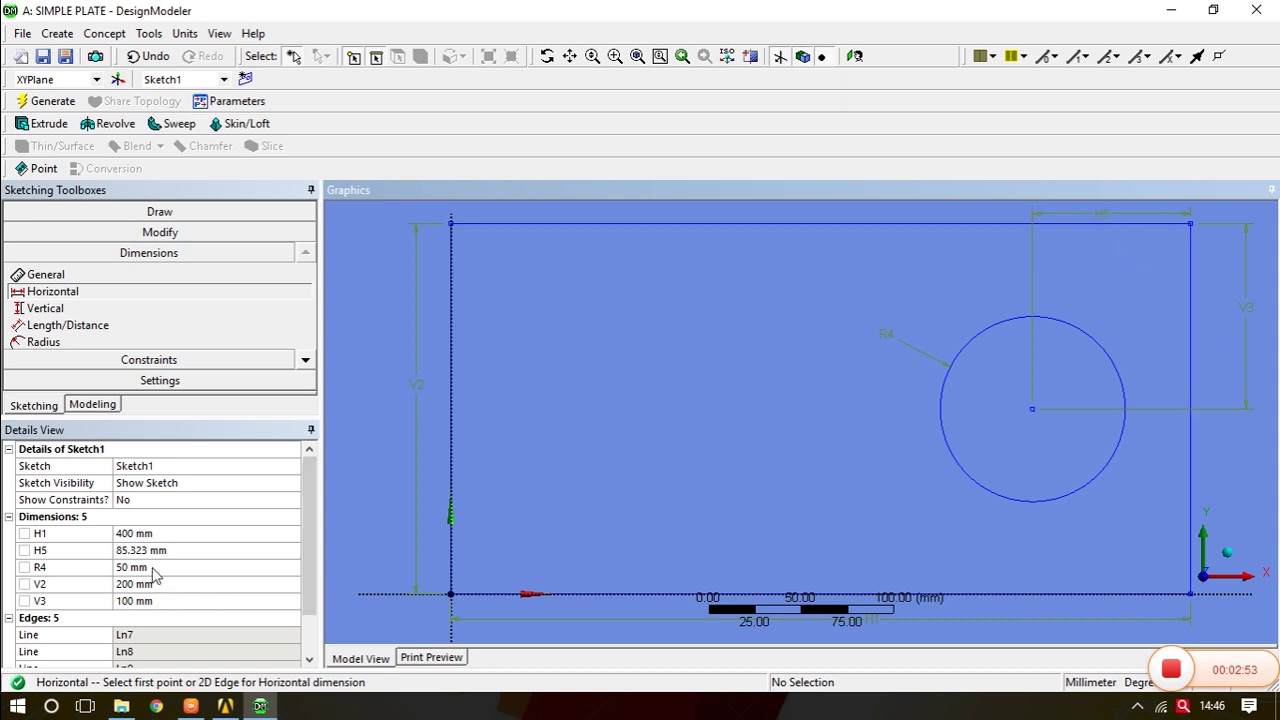
left_click(155, 551)
type("1")
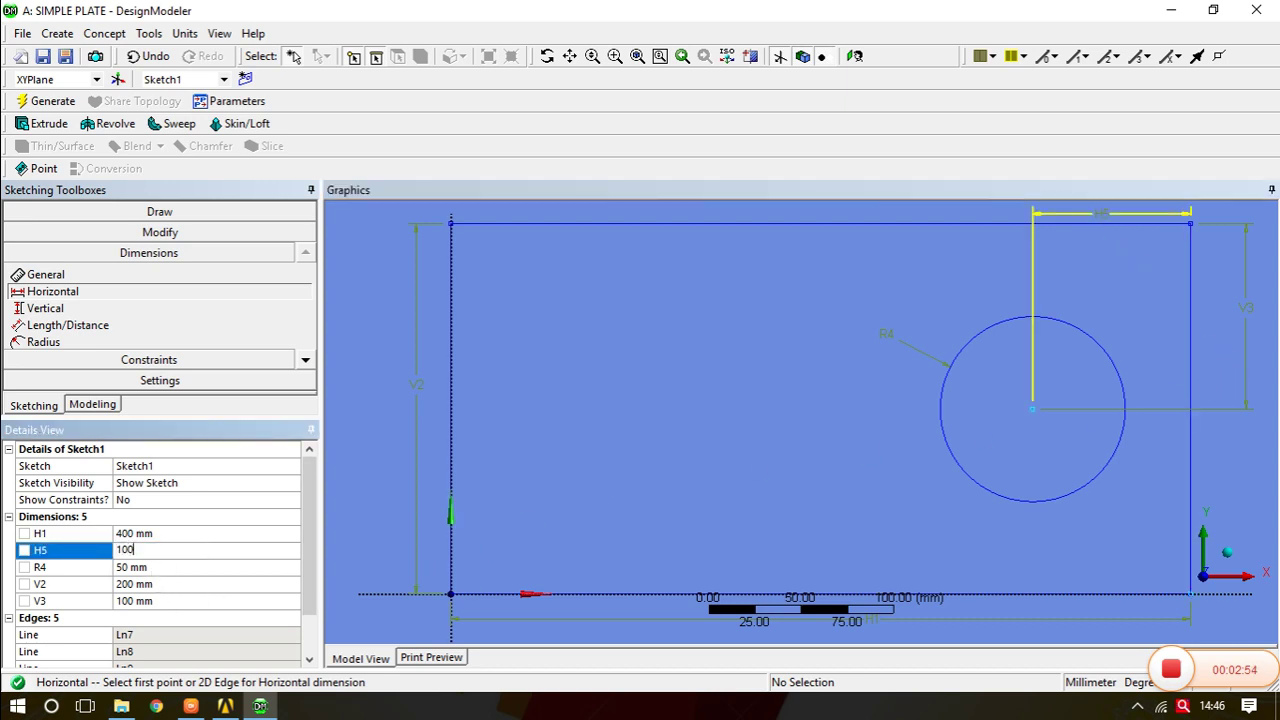
type("00")
key("Return")
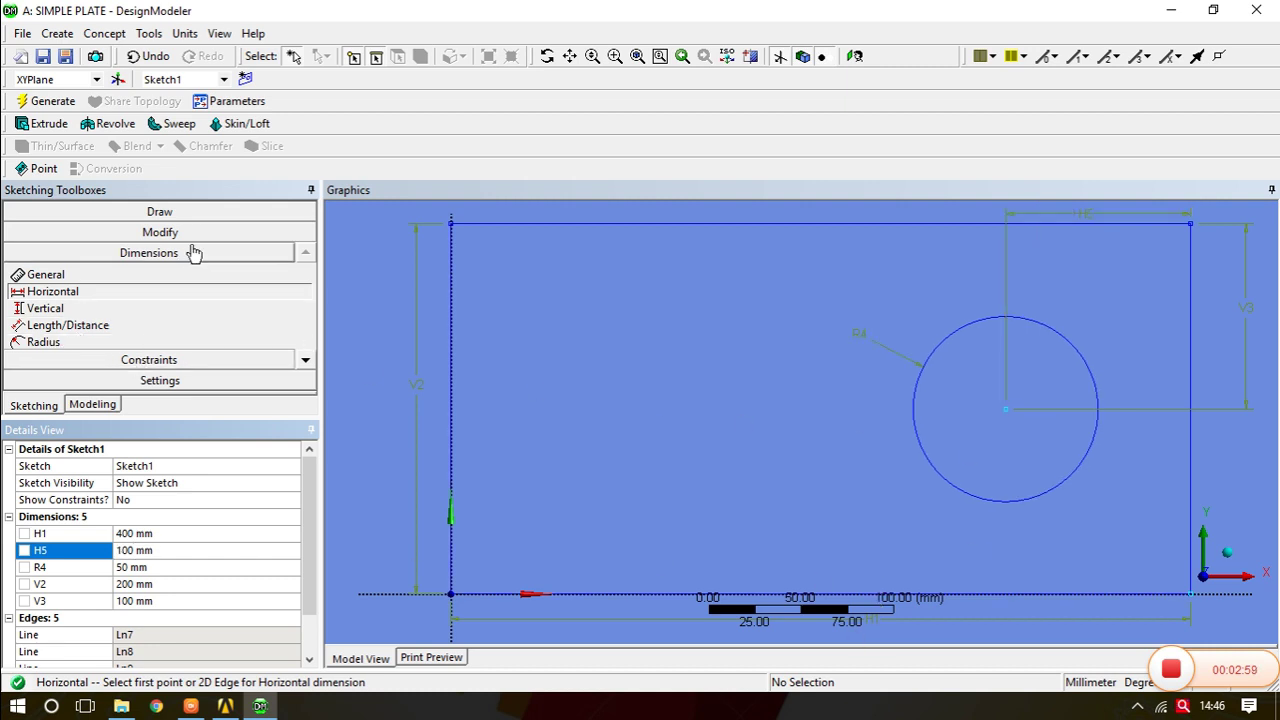
Step: Draw two small circles near the plate's left edge, the upper about 13 mm and the lower about 15 mm in radius
left_click(189, 212)
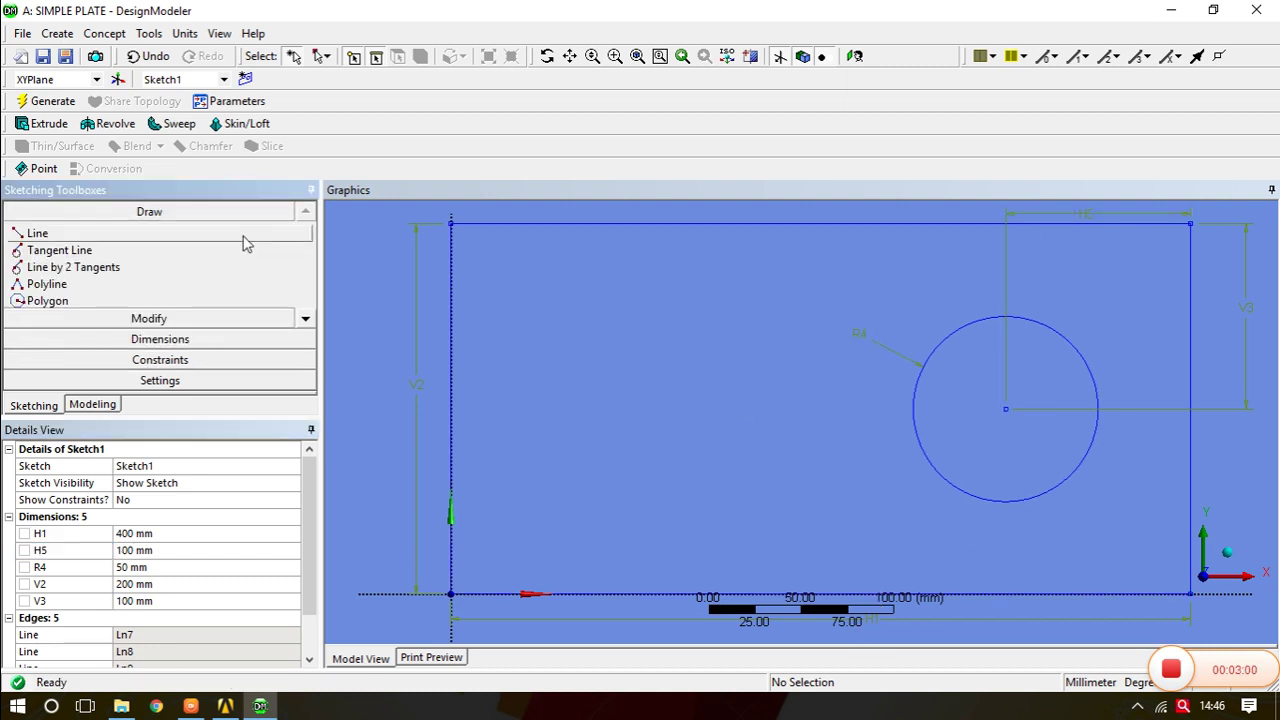
left_click(306, 318)
left_click(306, 318)
left_click(306, 318)
left_click(306, 318)
left_click(306, 318)
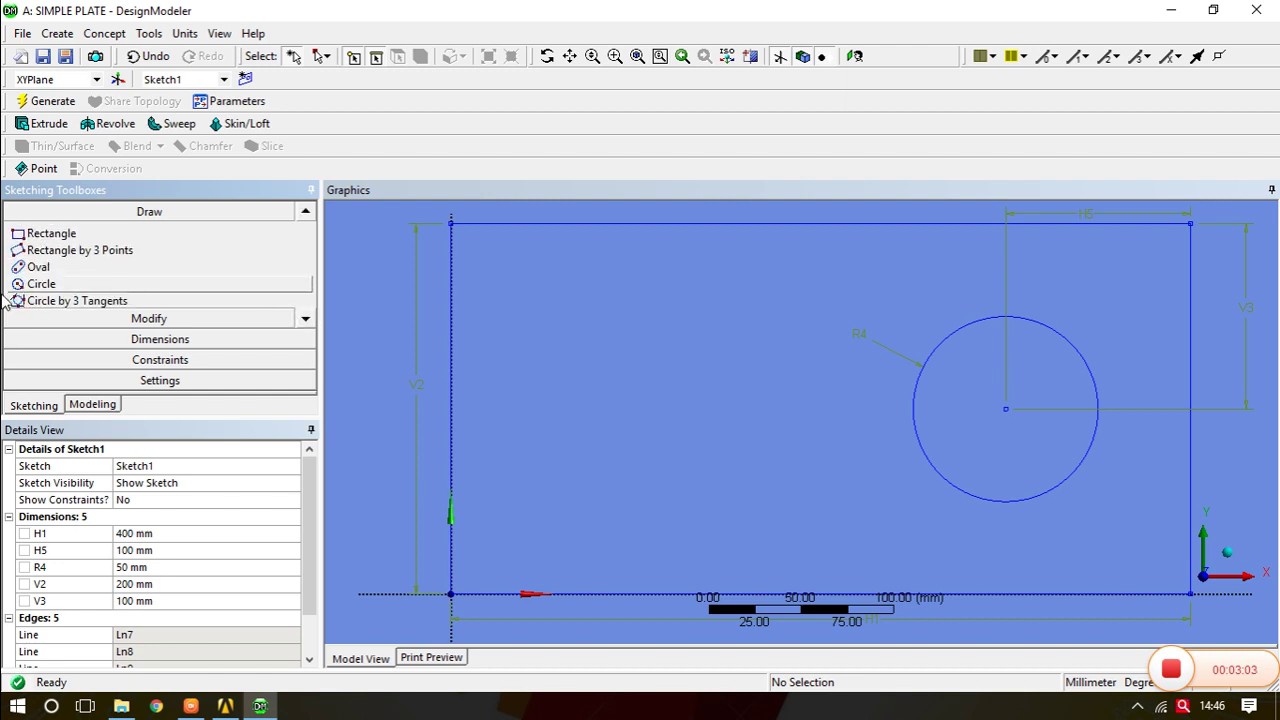
left_click(41, 284)
left_click(540, 288)
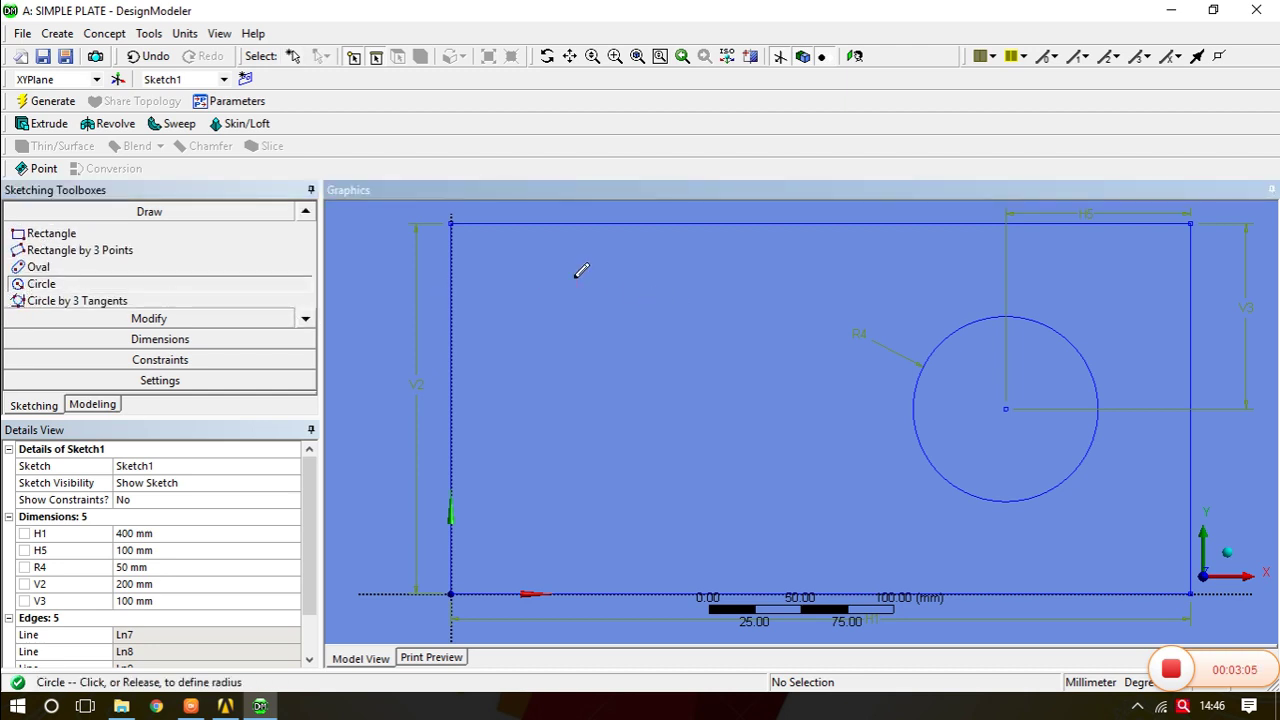
left_click(564, 279)
left_click(531, 490)
left_click(553, 470)
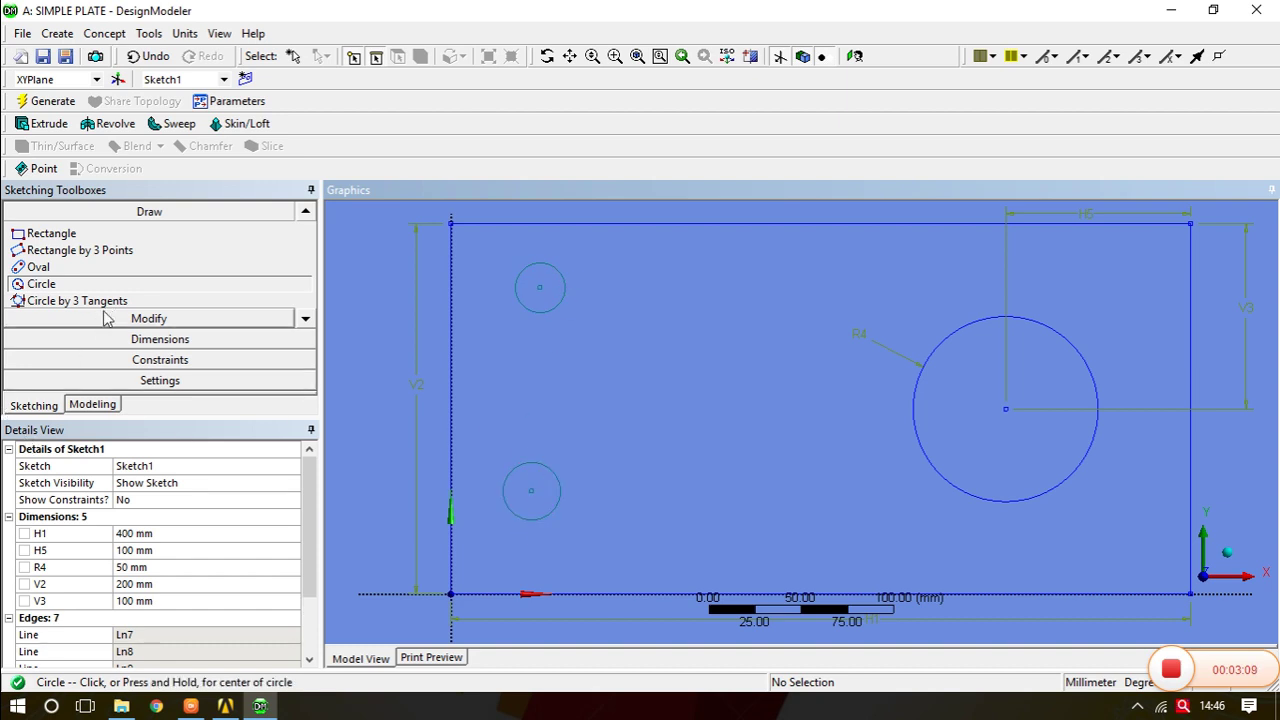
Step: Add Radius dimensions to both small circles near the plate's left edge and set each to 10 mm
left_click(165, 339)
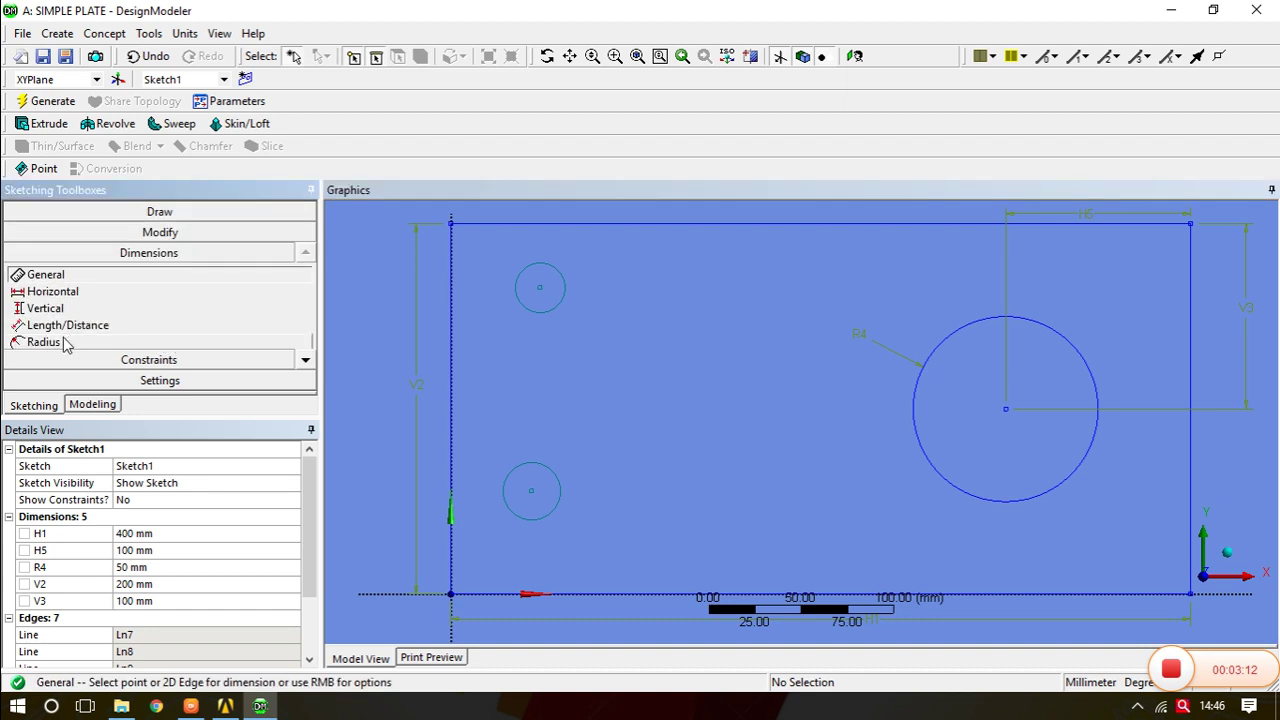
left_click(66, 342)
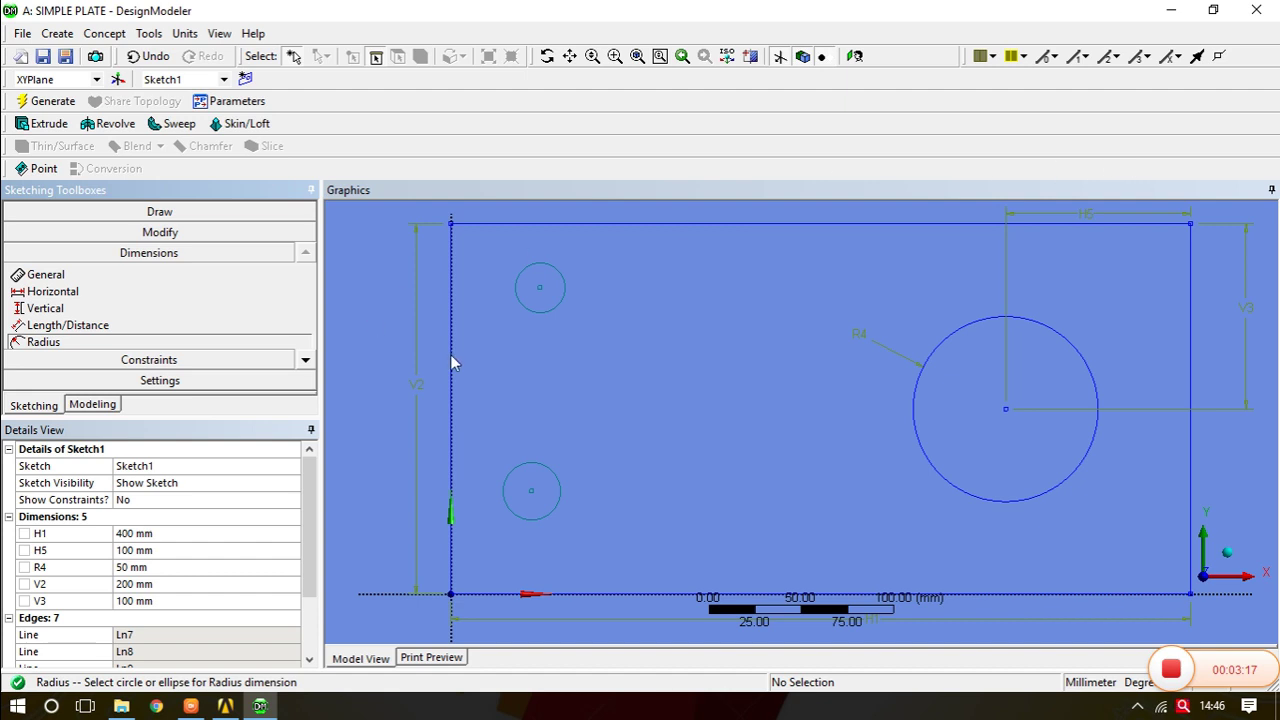
left_click(564, 296)
left_click(588, 323)
left_click(561, 491)
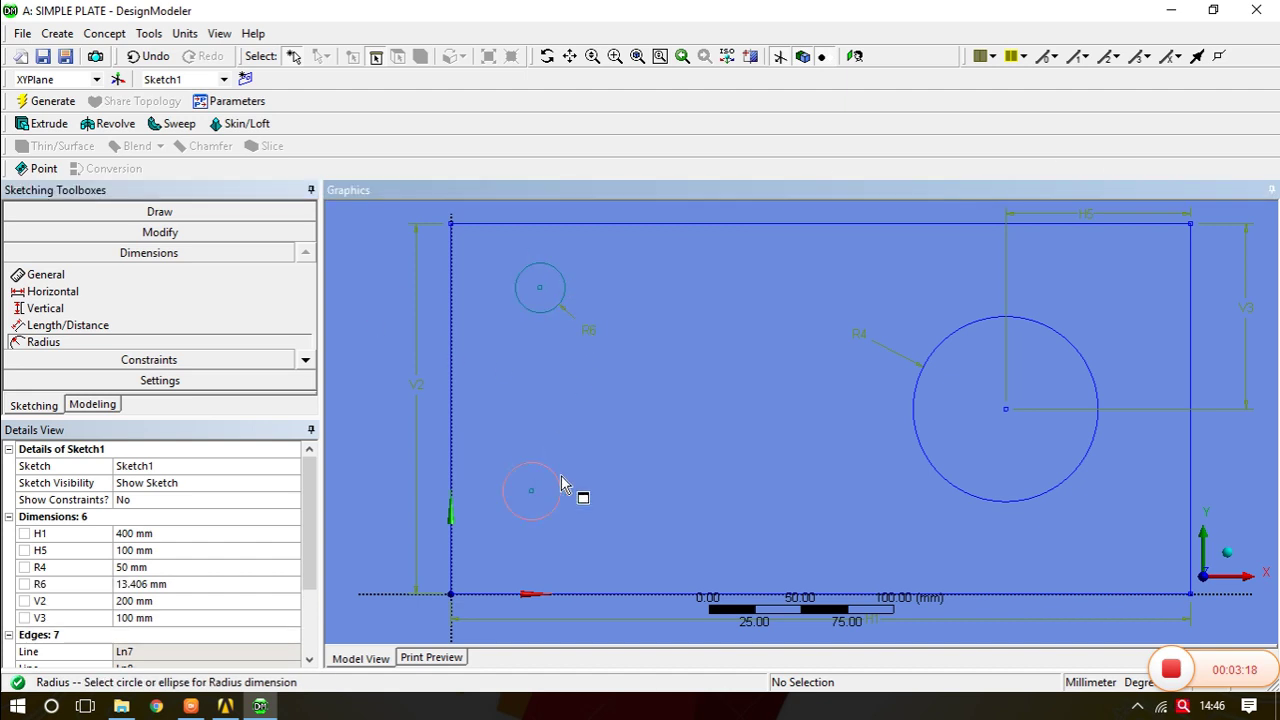
left_click(606, 449)
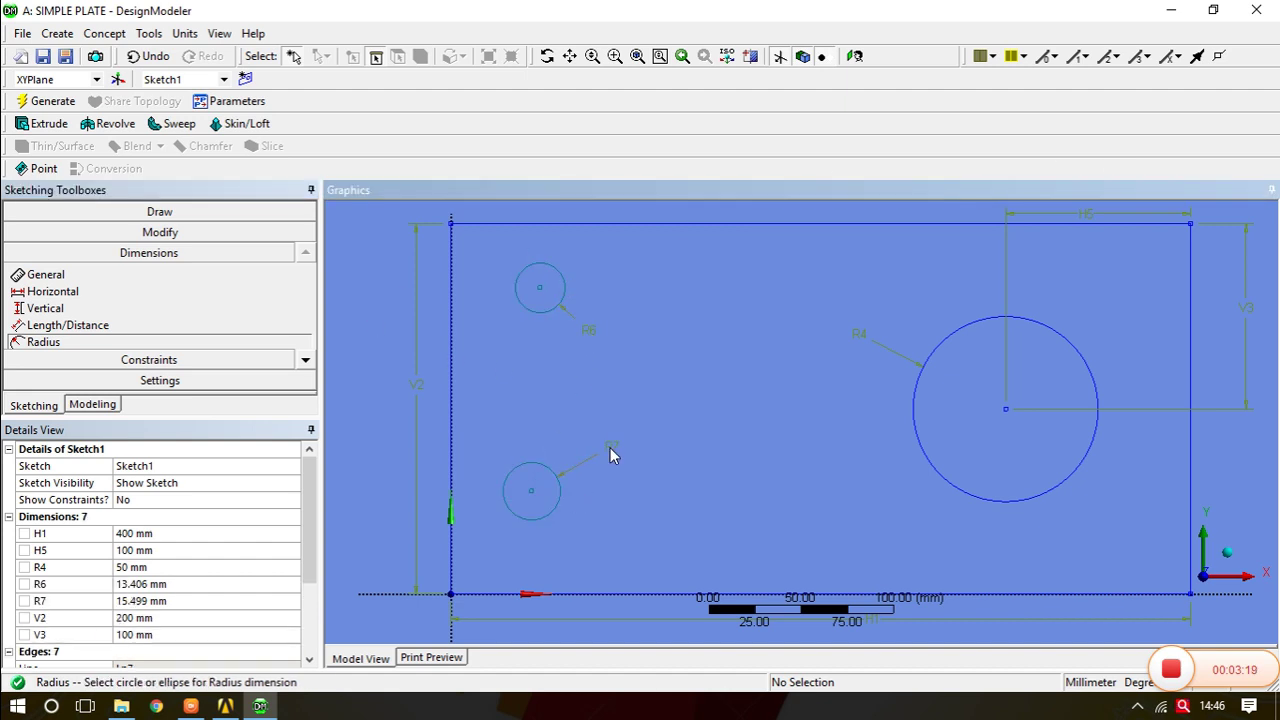
left_click(130, 584)
type("10")
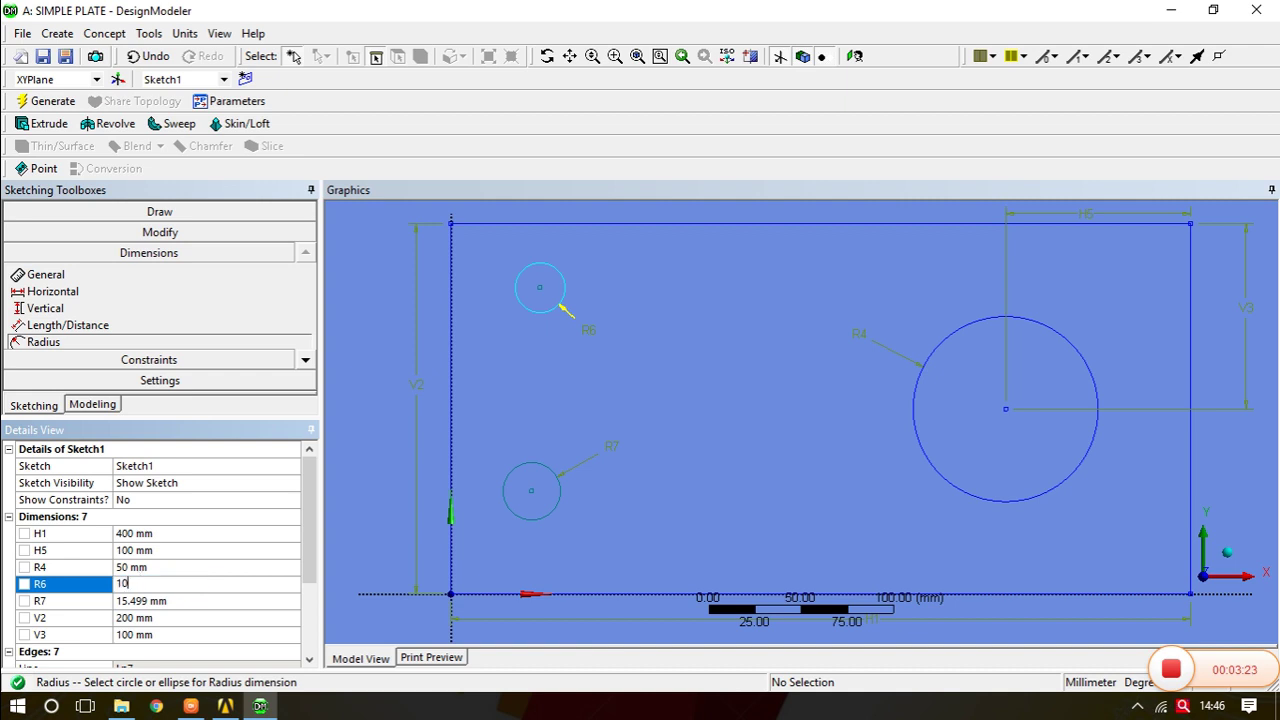
left_click(151, 601)
type("10")
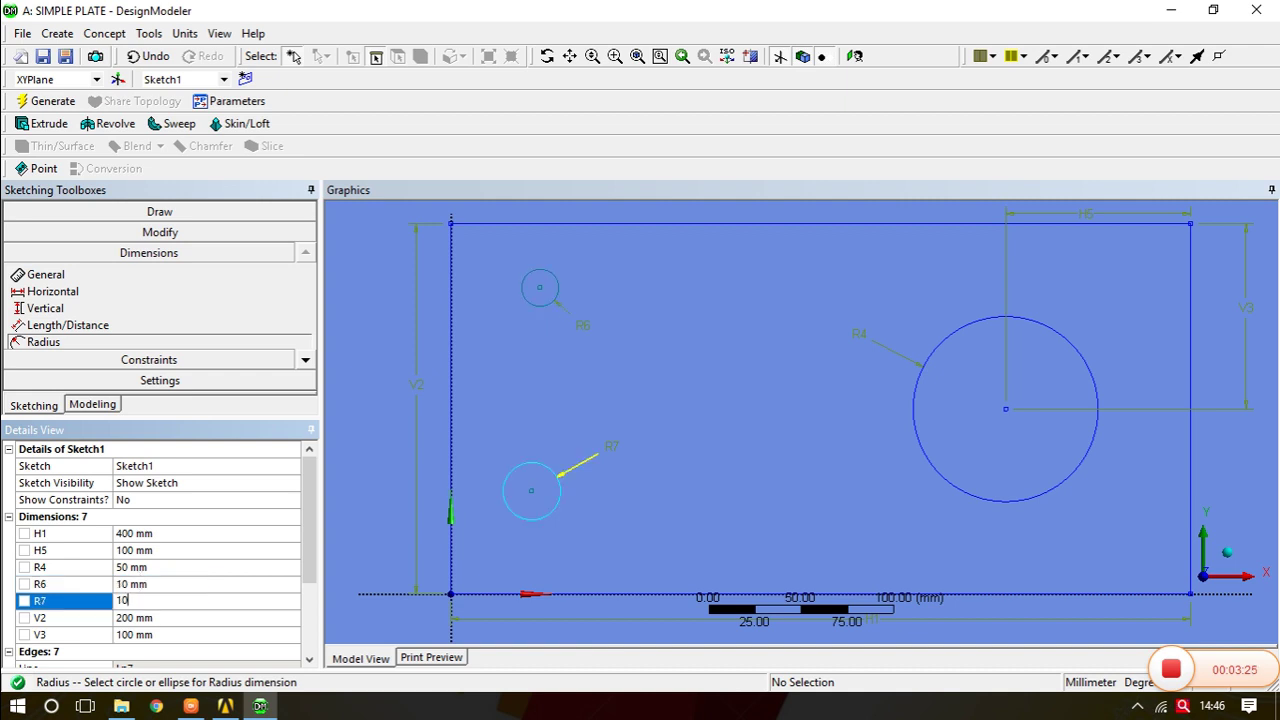
key("Return")
Step: Add a Vertical dimension from the upper small circle's centre to the rectangle's top edge and set it to 50 mm
left_click(50, 308)
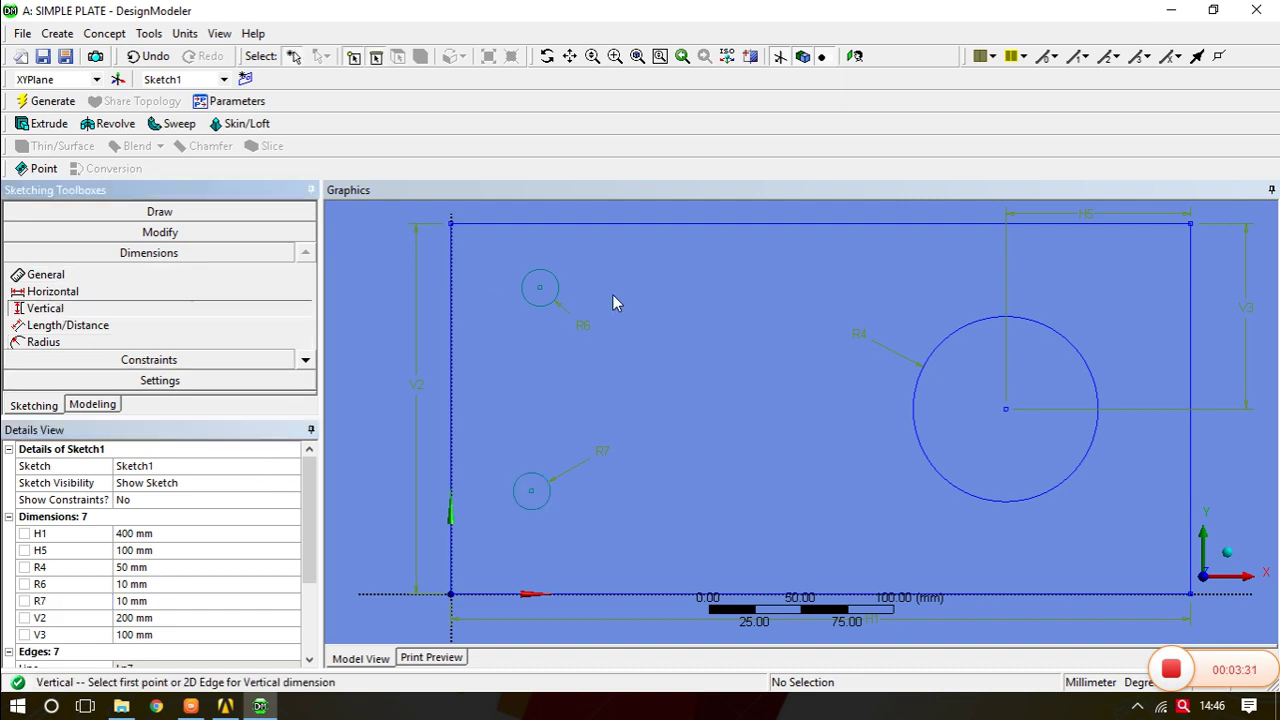
left_click(543, 288)
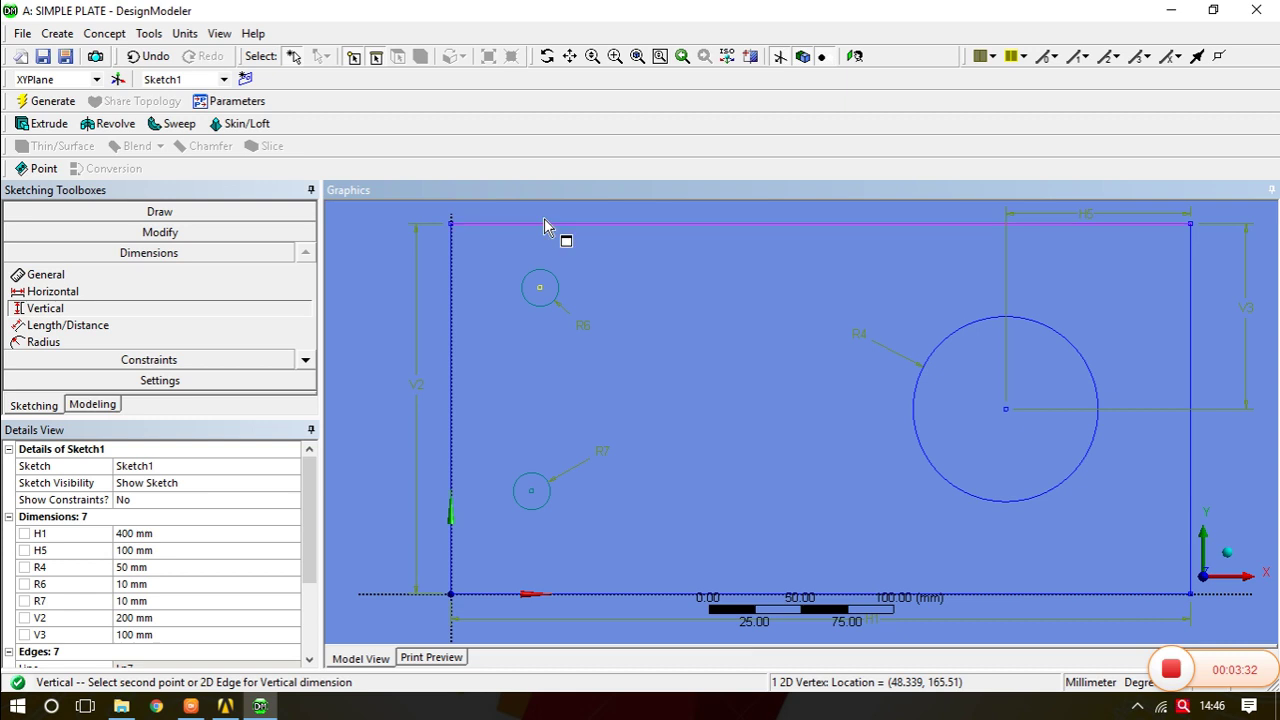
left_click(544, 220)
left_click(371, 266)
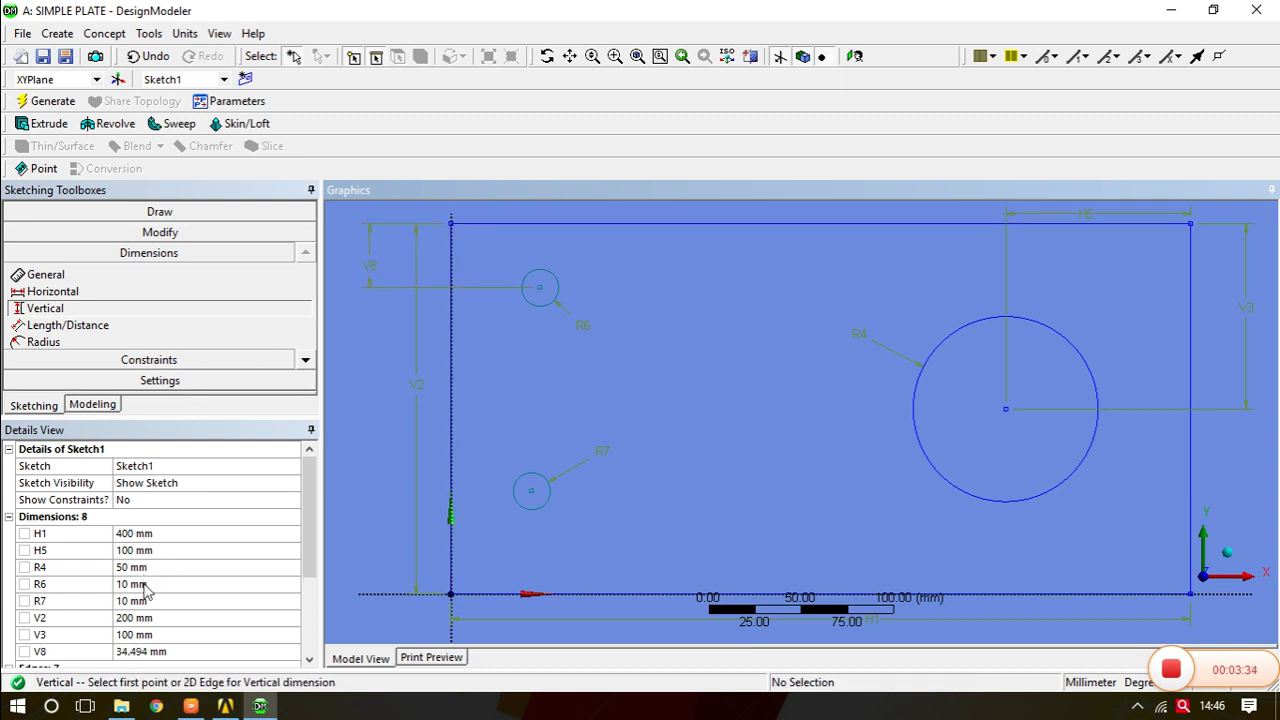
left_click(145, 651)
type("5")
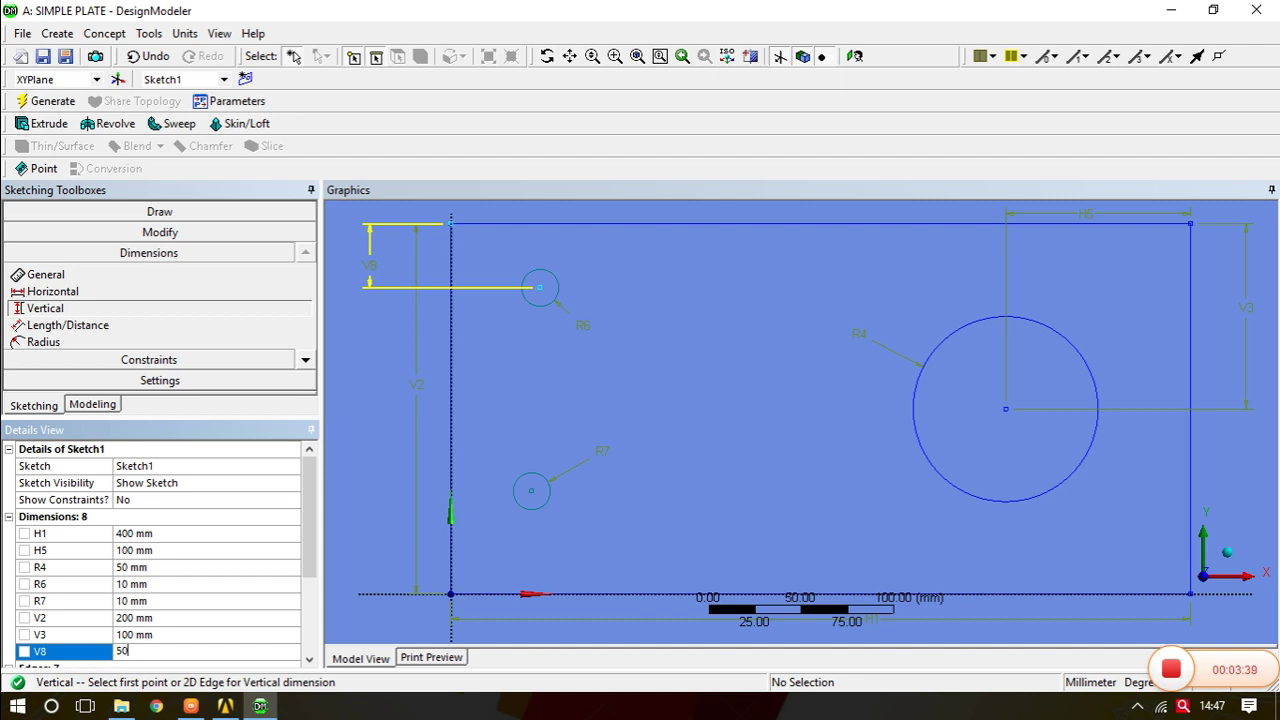
type("0")
key("Return")
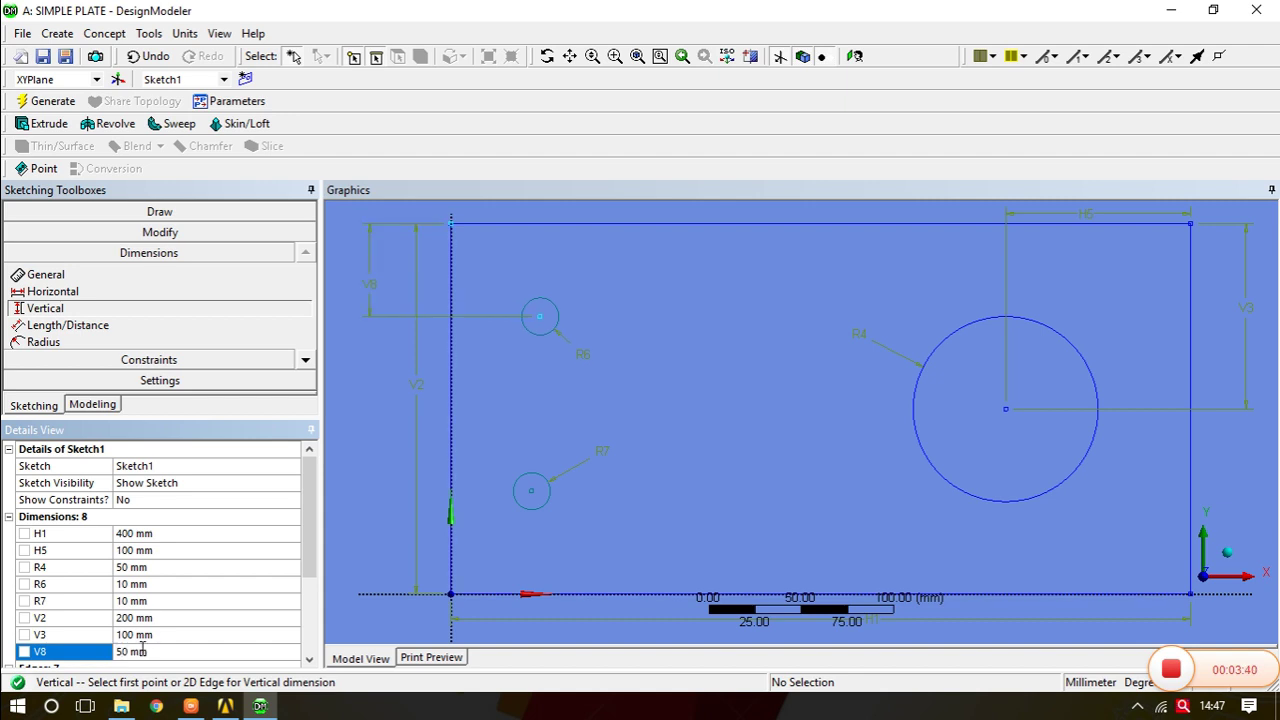
Step: Add a Vertical dimension from the lower small circle's centre to the rectangle's bottom edge and set it to 50 mm
left_click(531, 490)
left_click(549, 596)
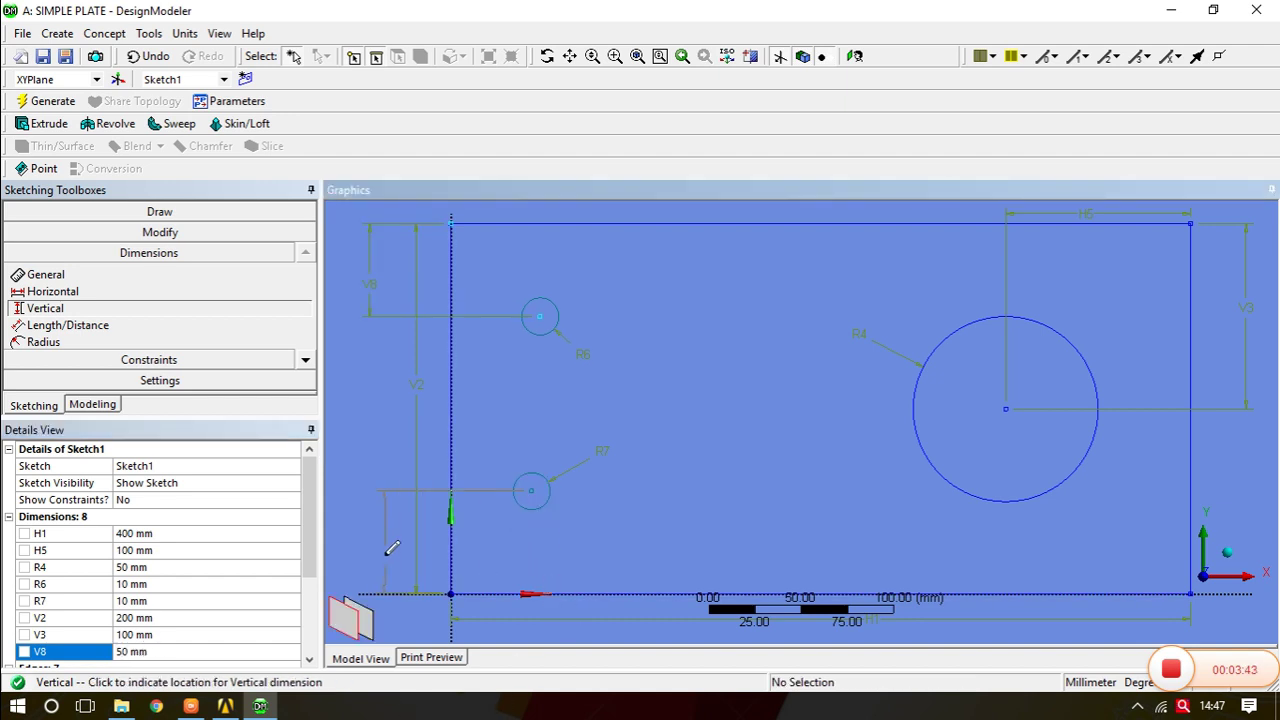
left_click(382, 550)
left_click(307, 597)
scroll(307, 597, "down", 1)
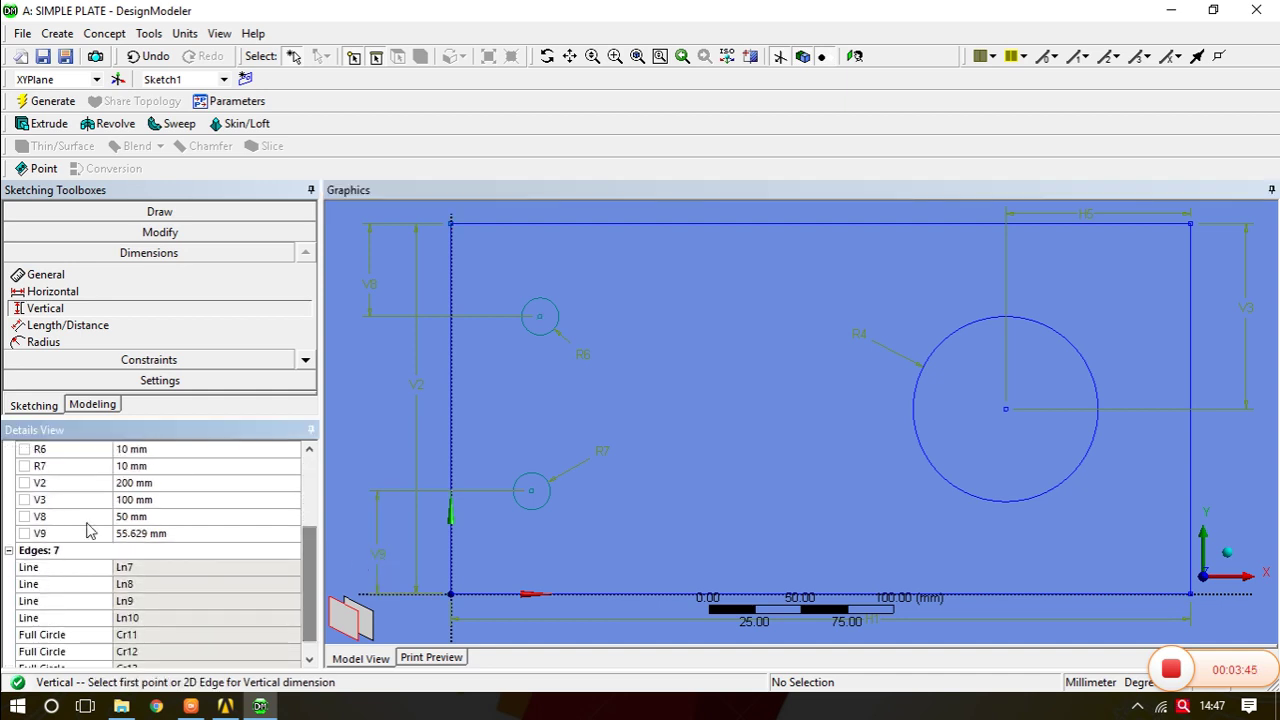
left_click(133, 532)
type("50")
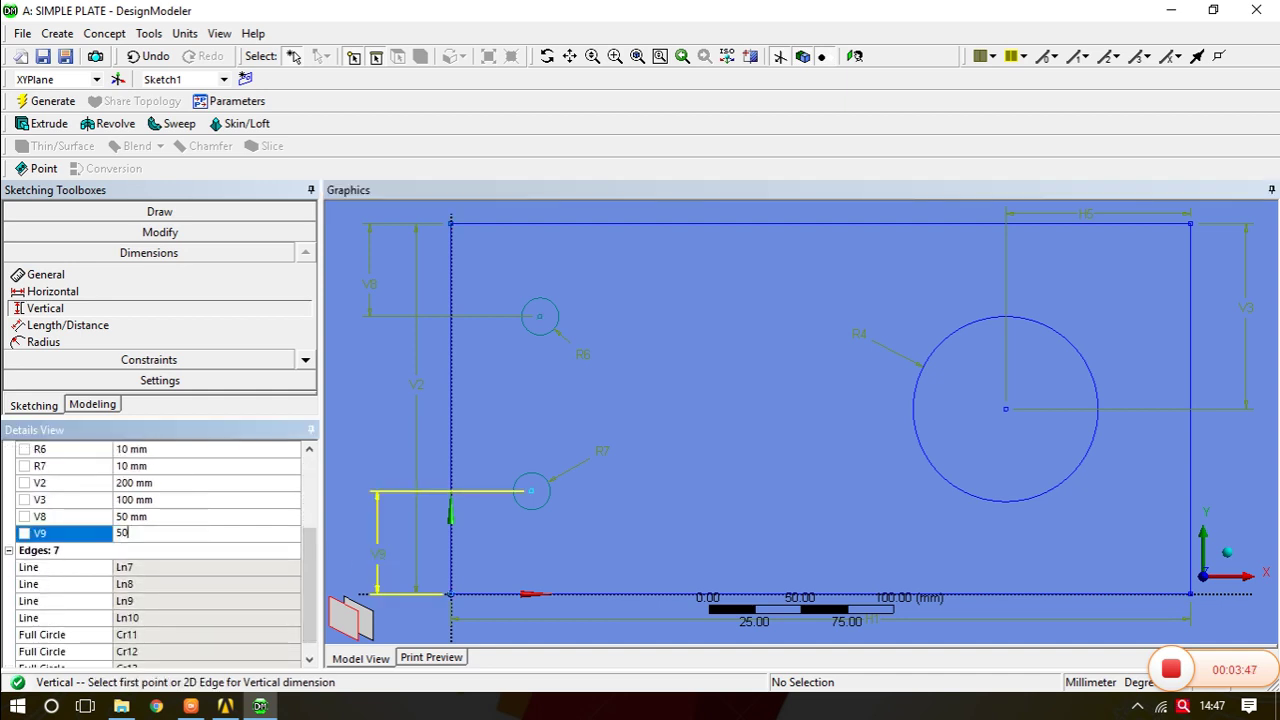
key("Return")
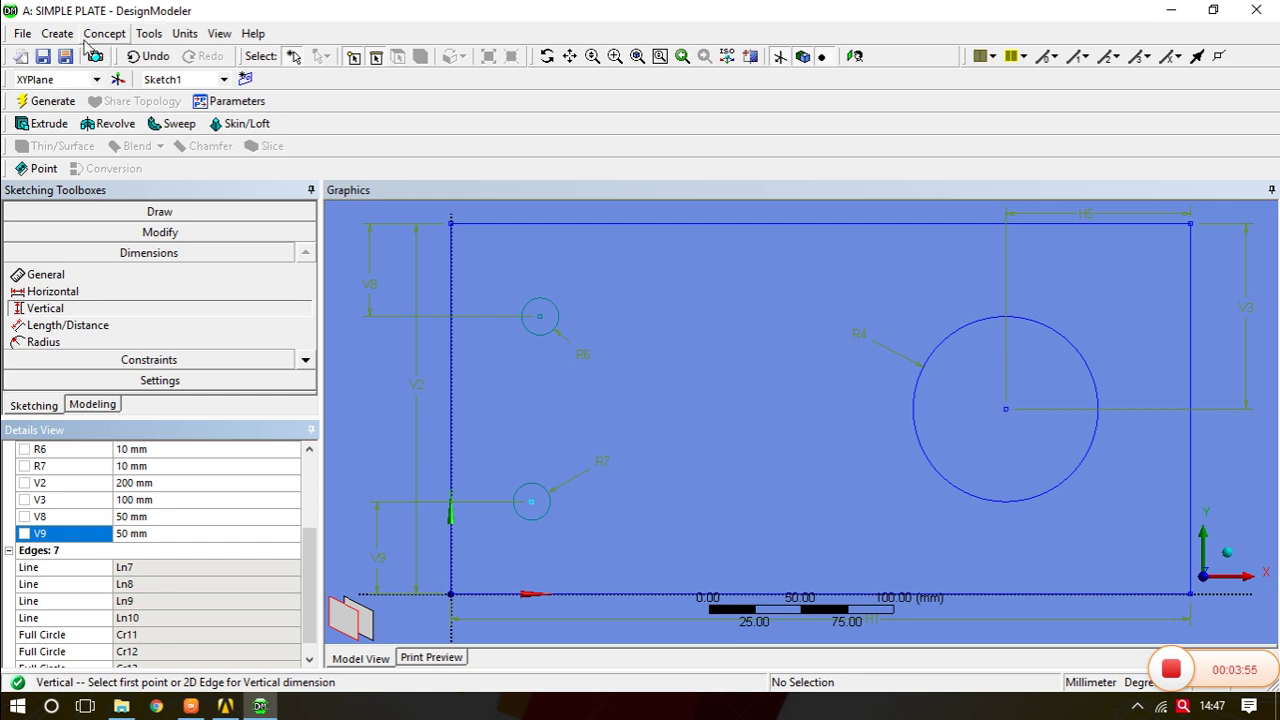
Step: Add Horizontal dimensions from the centres of both small circles to the rectangle's left edge
left_click(60, 292)
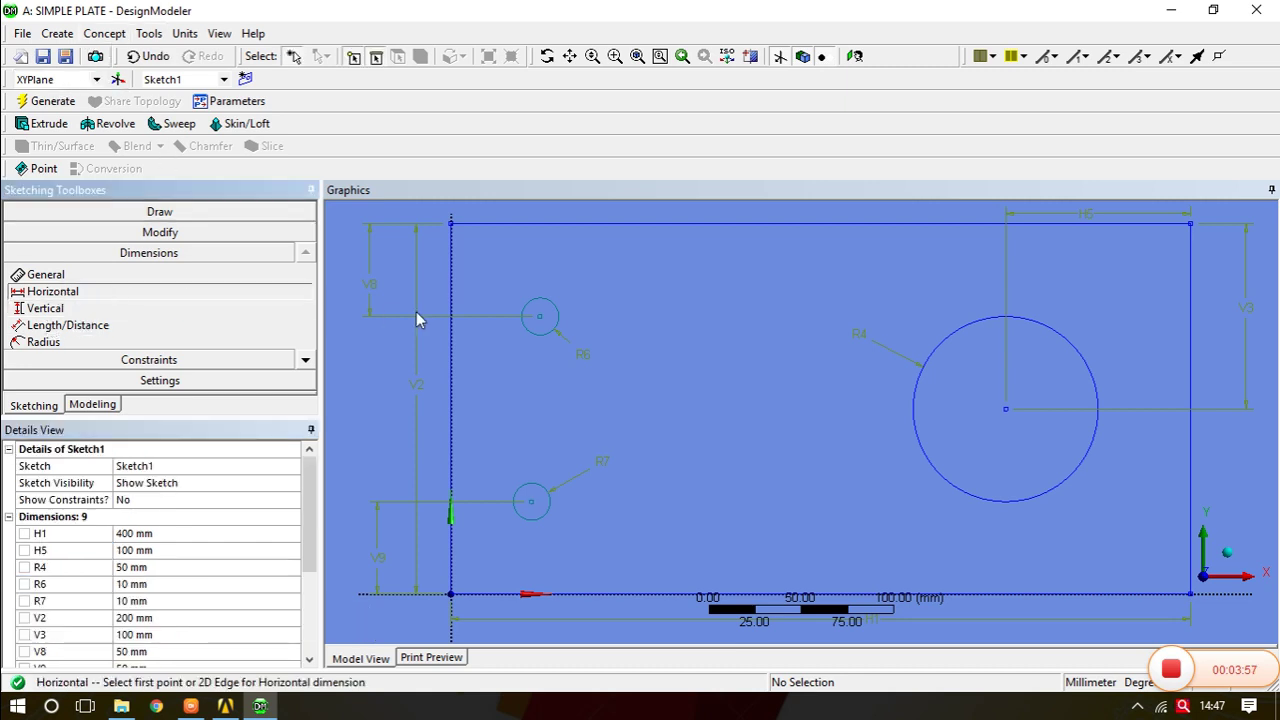
left_click(540, 317)
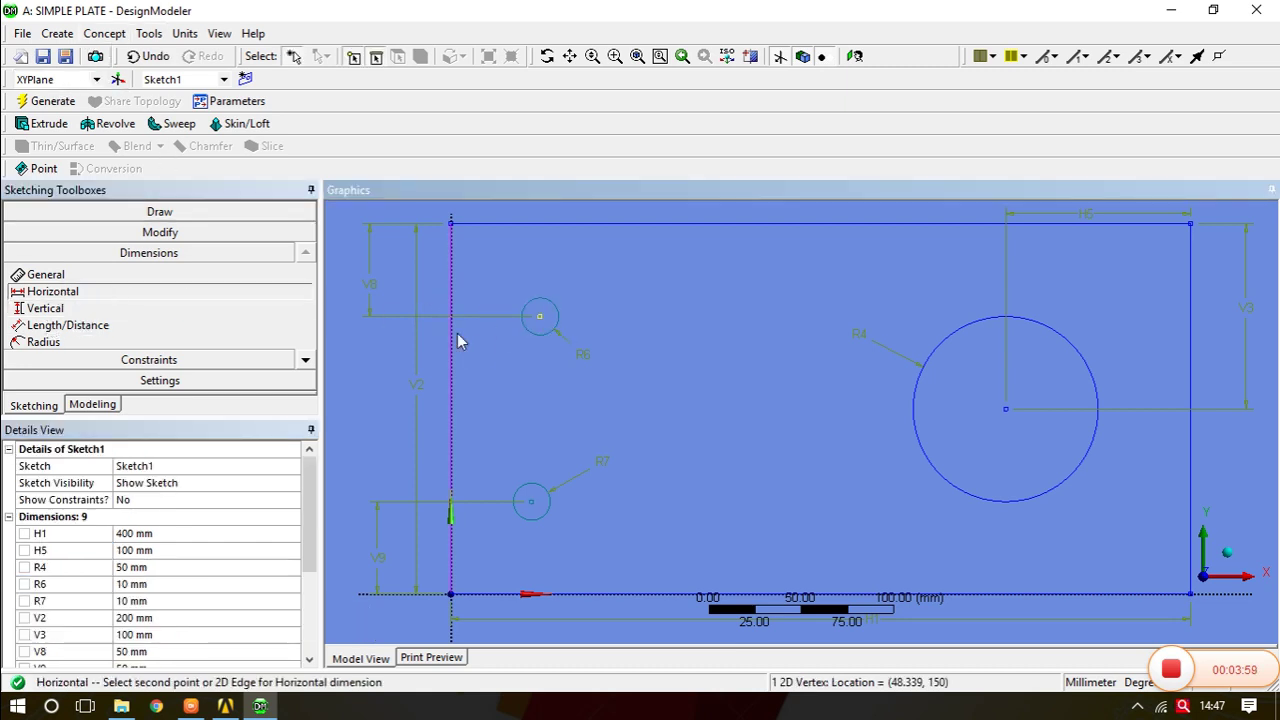
left_click(458, 337)
left_click(491, 352)
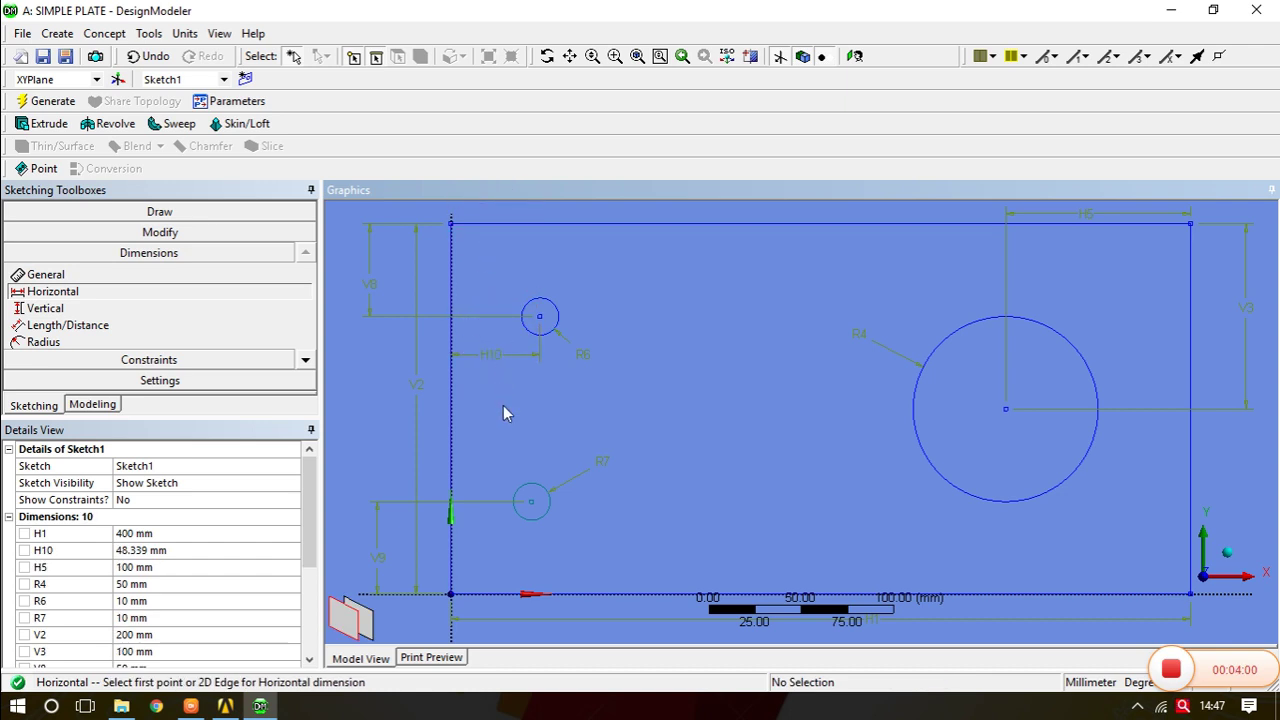
left_click(531, 502)
left_click(451, 518)
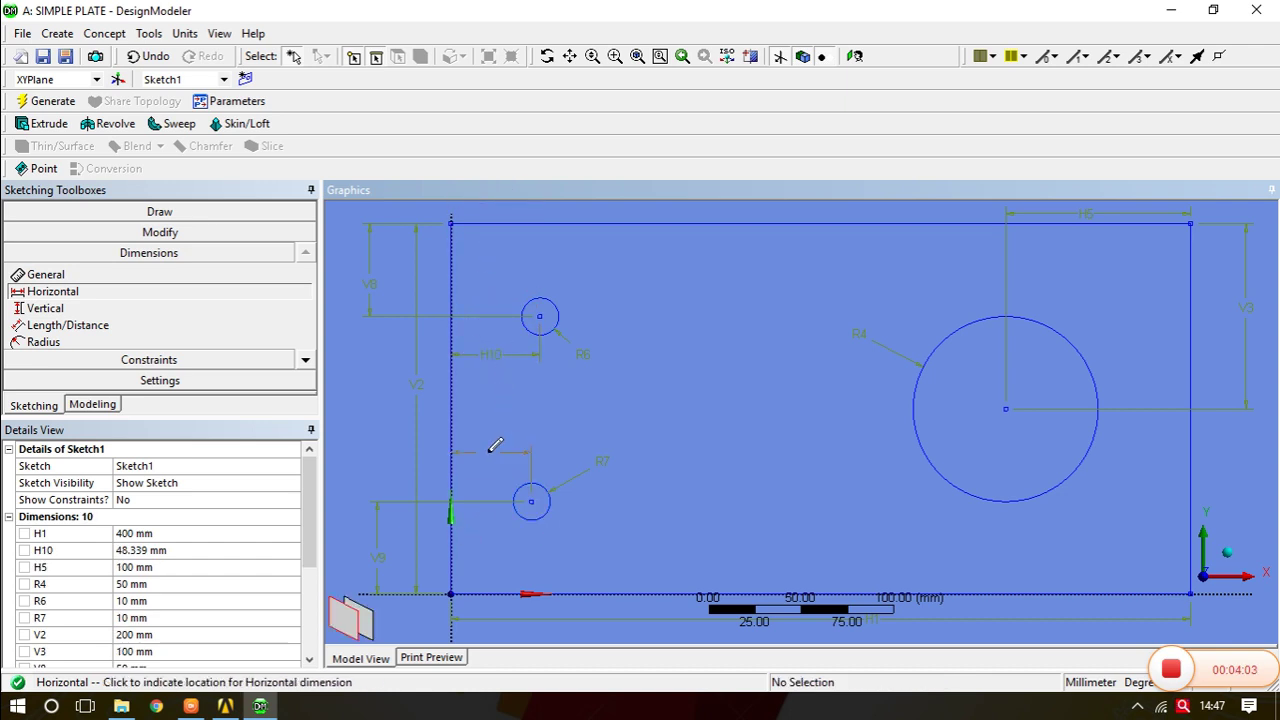
left_click(492, 450)
Step: Set the horizontal distances of both small circles from the left edge to 100 mm each
left_click(171, 552)
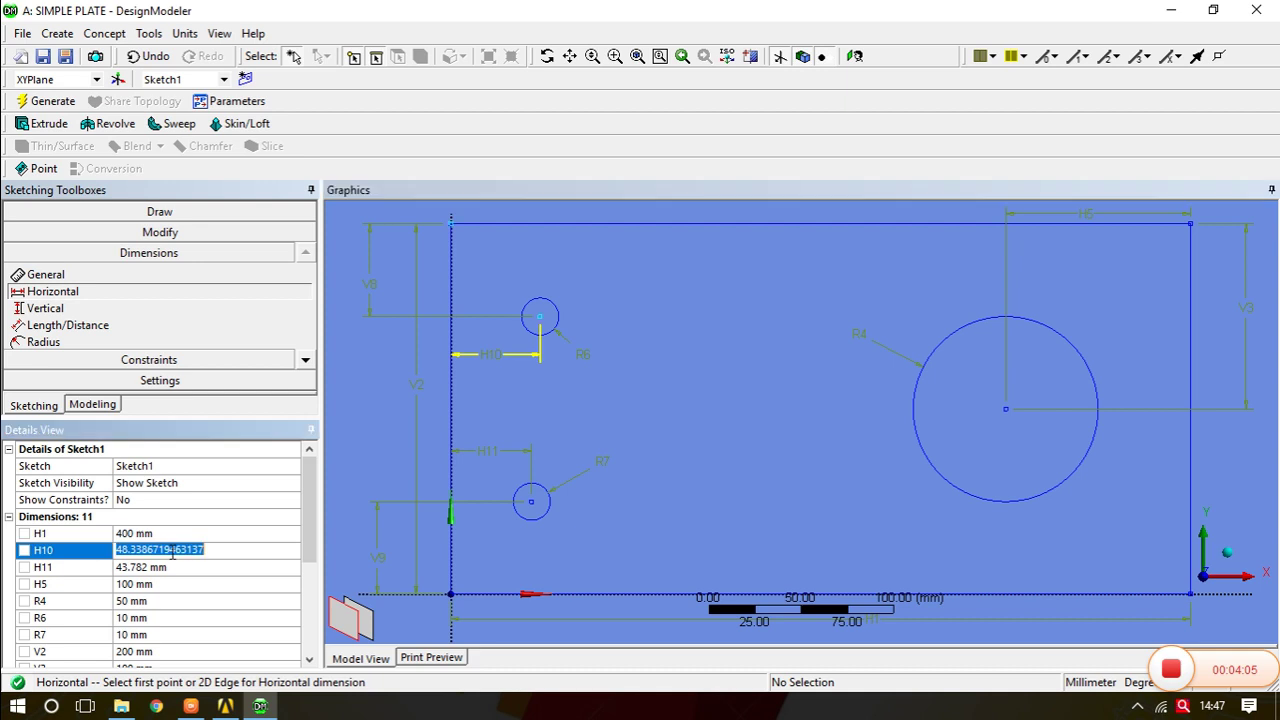
type("100")
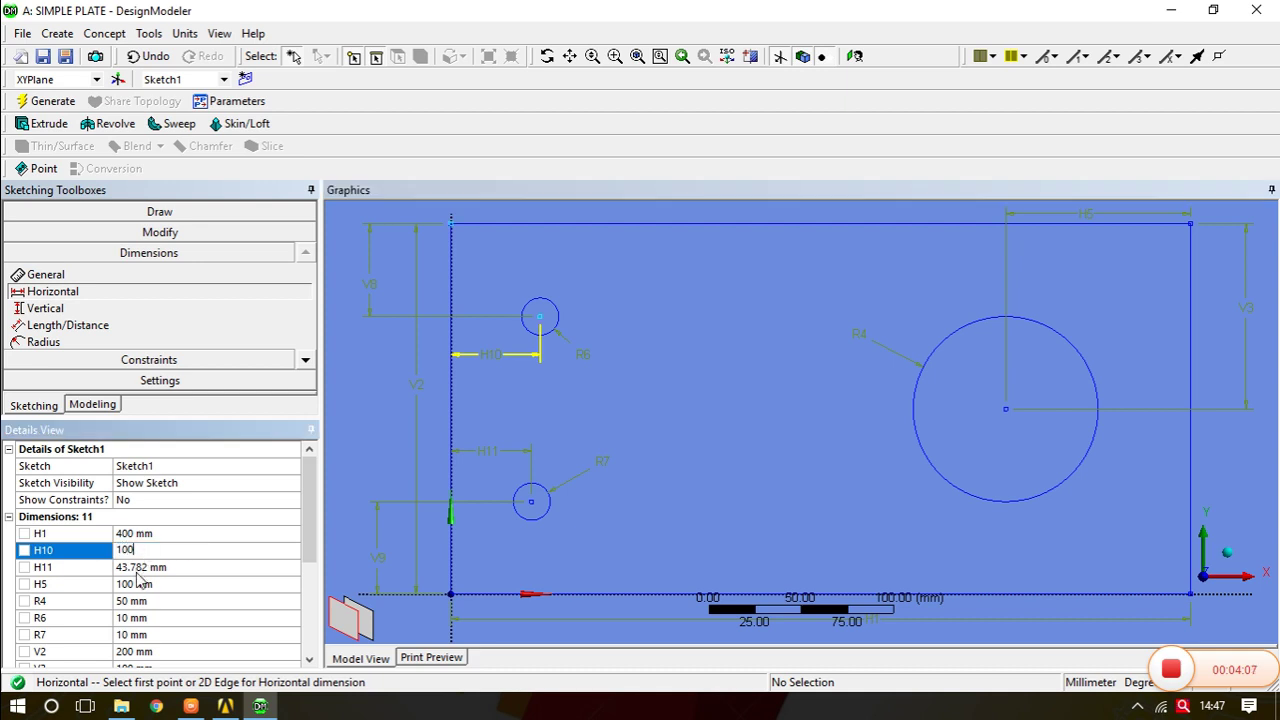
left_click(138, 567)
type("10")
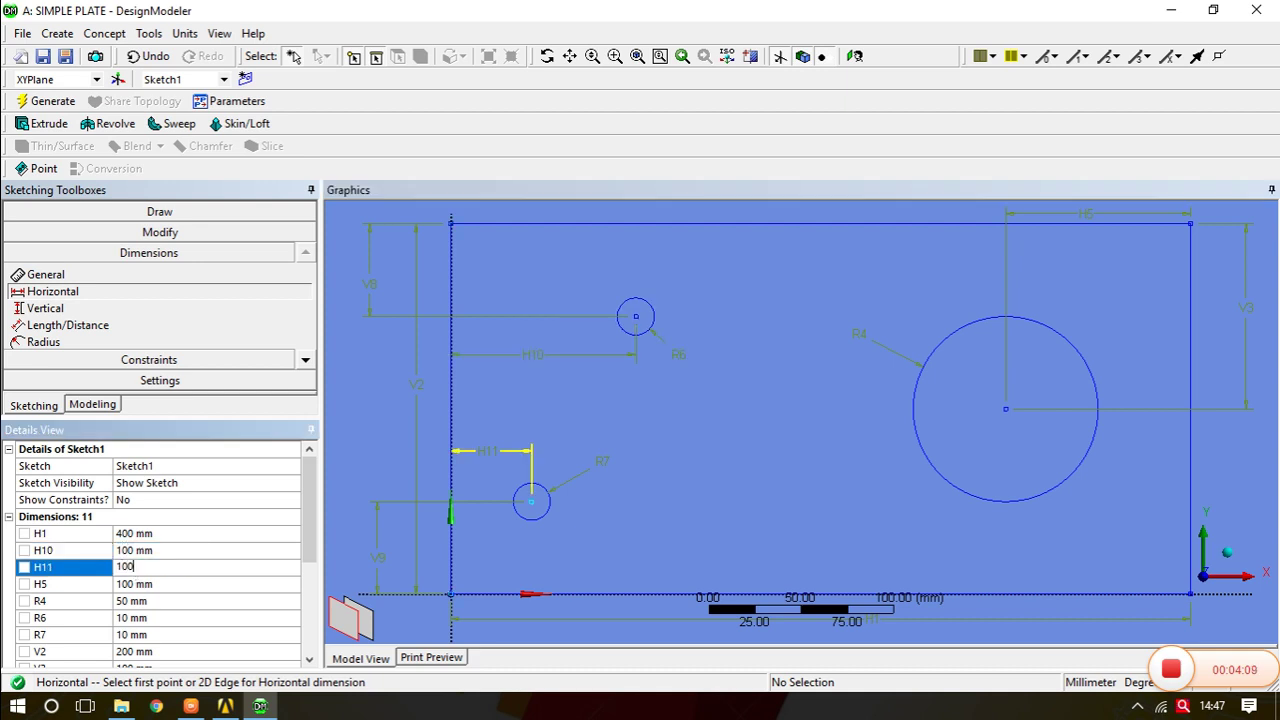
type("0")
key("Return")
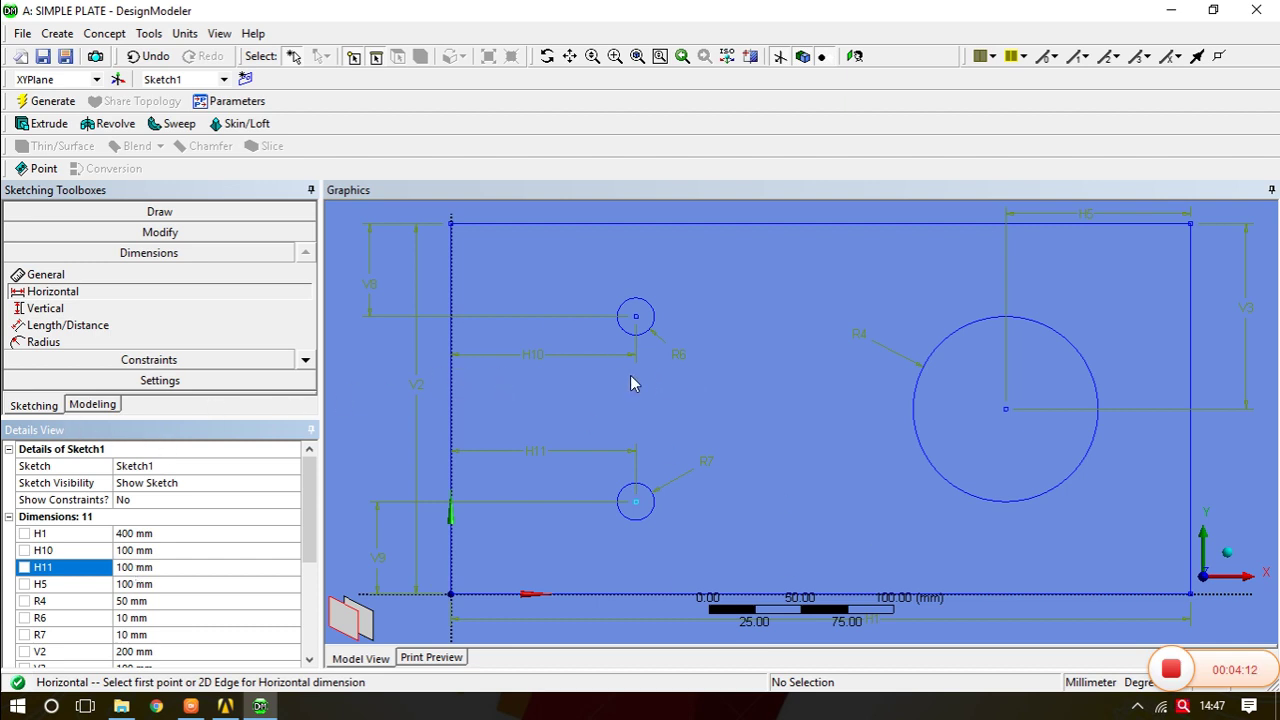
left_click(45, 308)
left_click(636, 317)
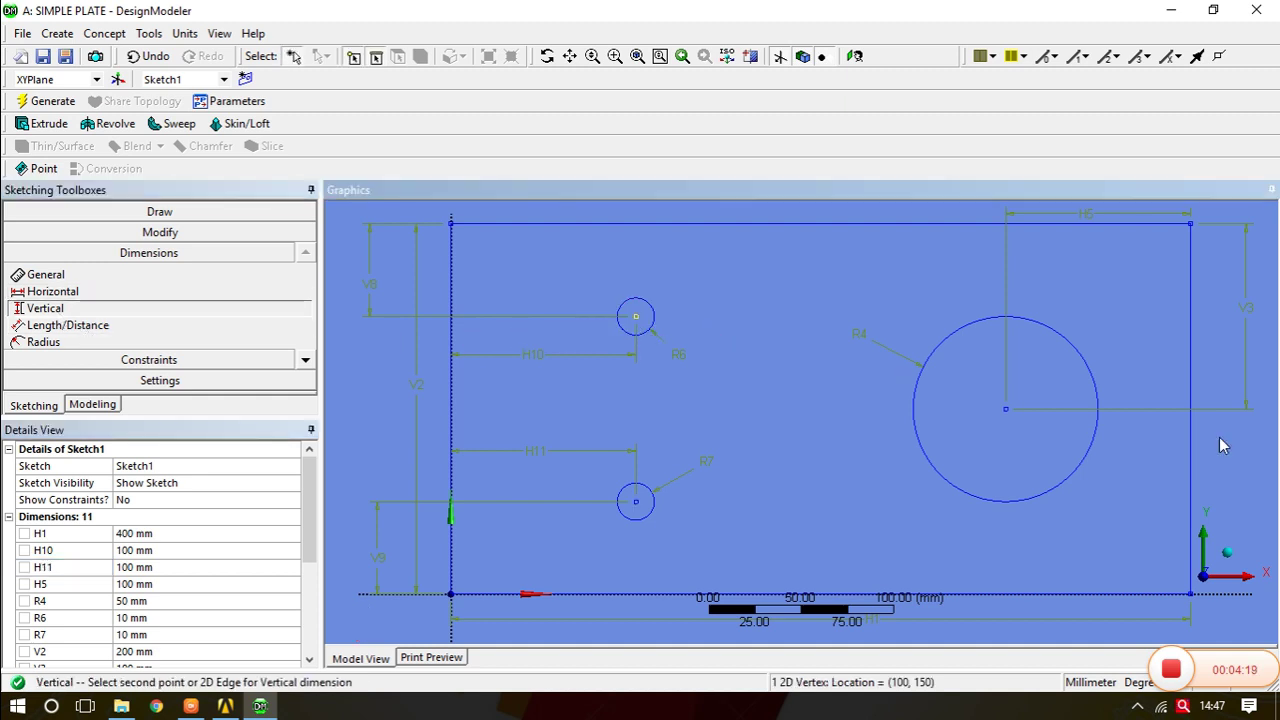
left_click(1006, 409)
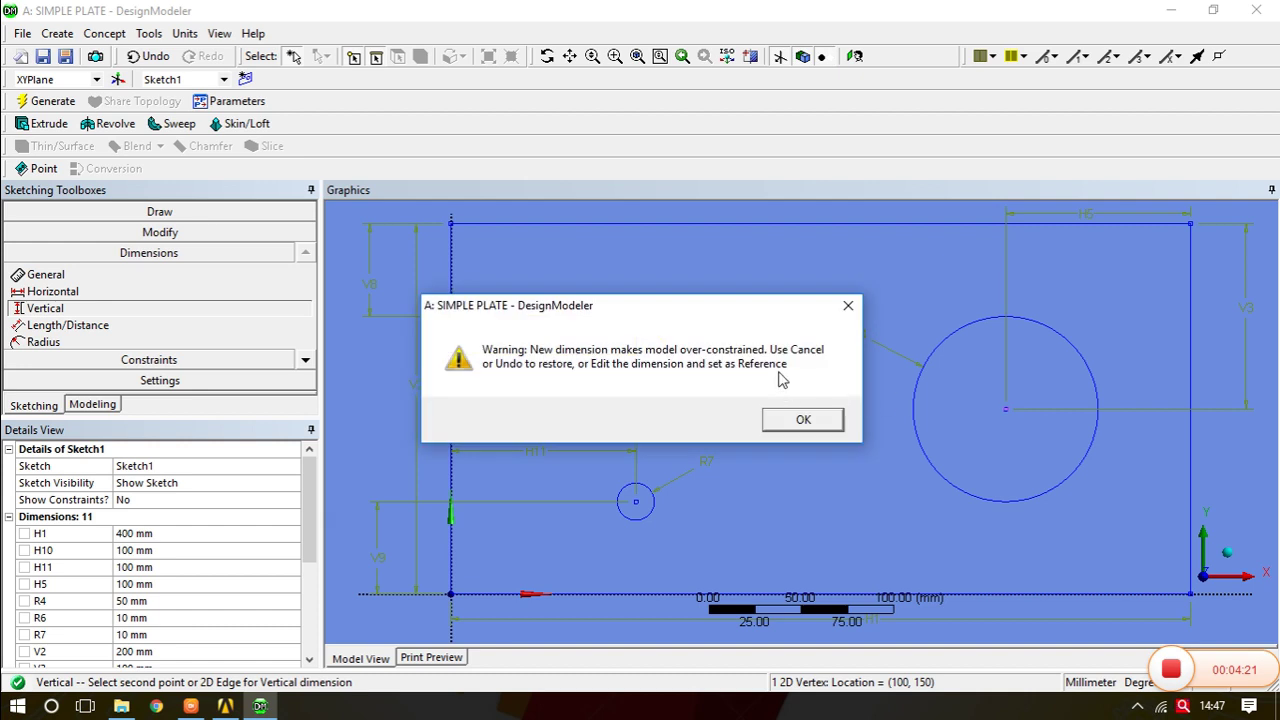
left_click(802, 421)
right_click(355, 392)
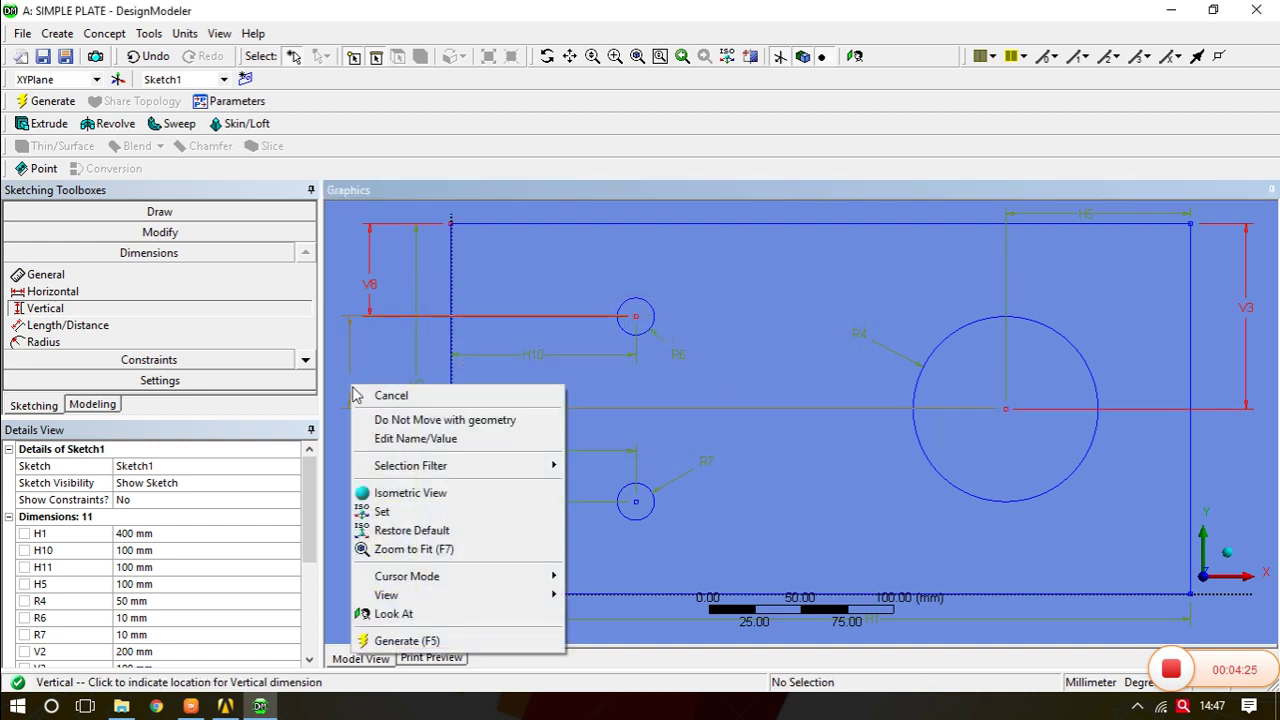
left_click(416, 398)
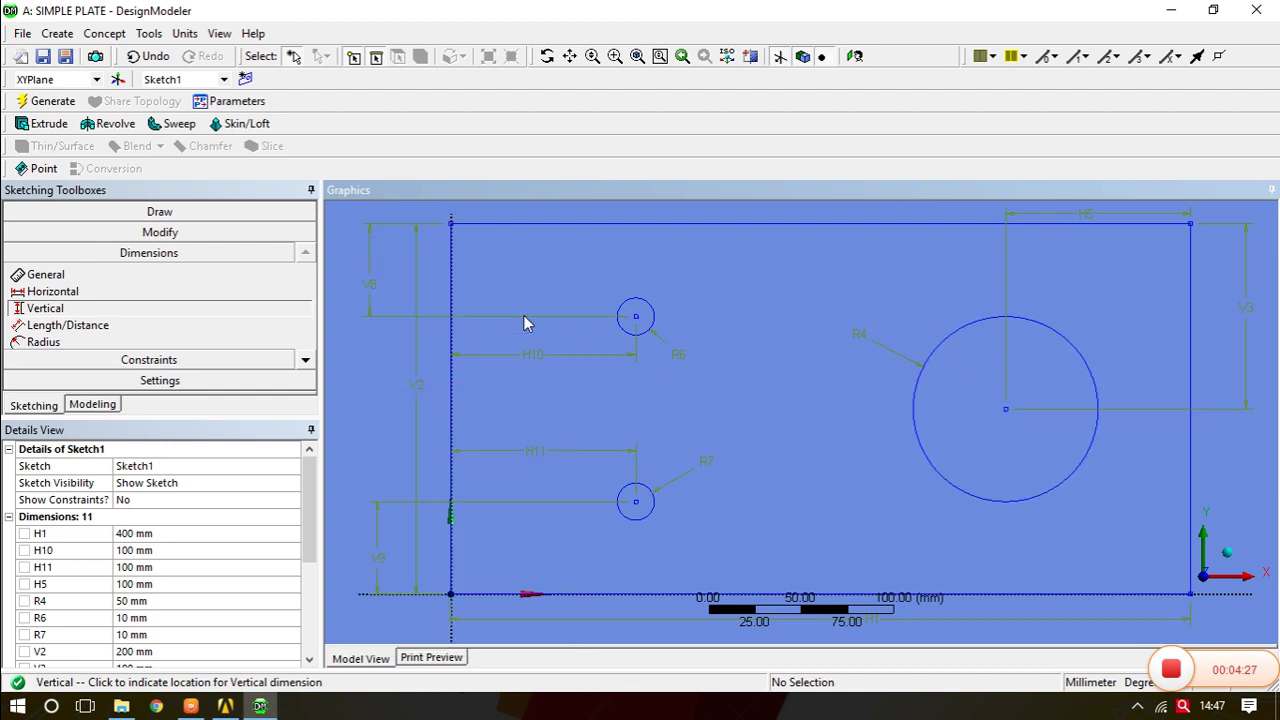
Step: Leave sketching and start an Extrude with Sketch1 from the XYPlane as its geometry
scroll(1103, 421, "down", 4)
mouse_move(1097, 437)
middle_mouse_down()
mouse_move(945, 468)
mouse_move(977, 451)
middle_mouse_up()
left_click(96, 406)
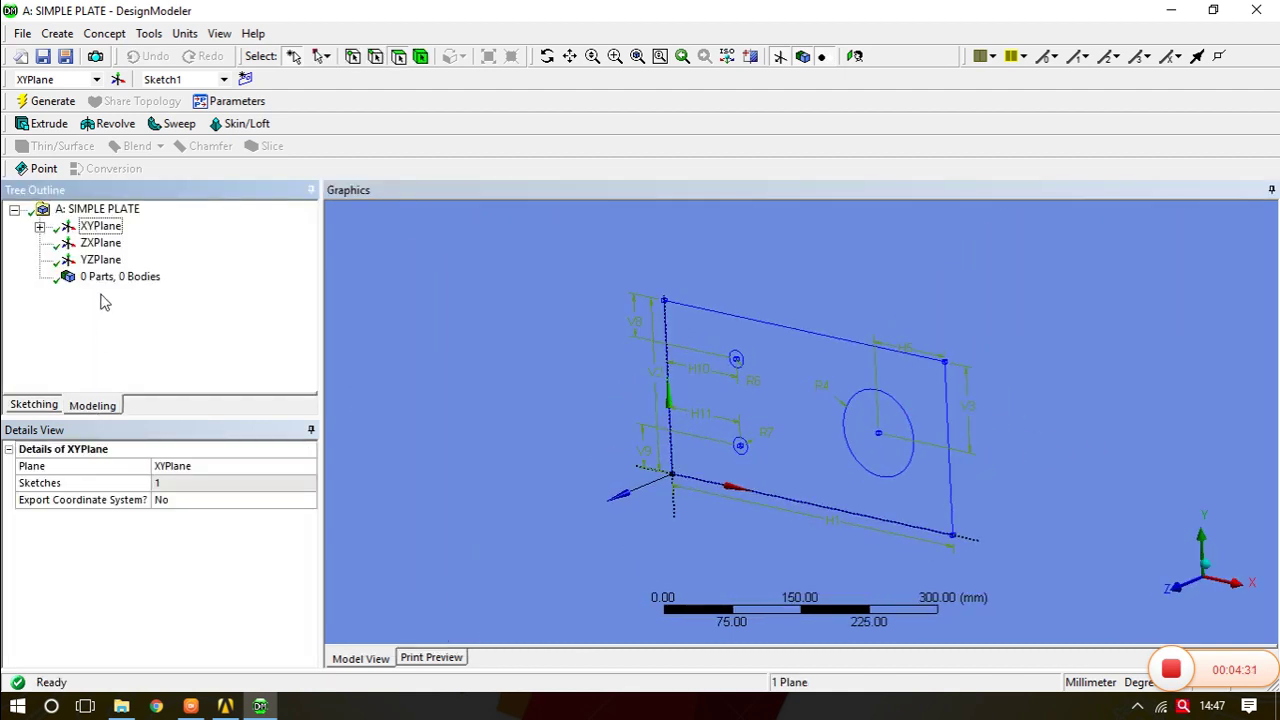
left_click(48, 123)
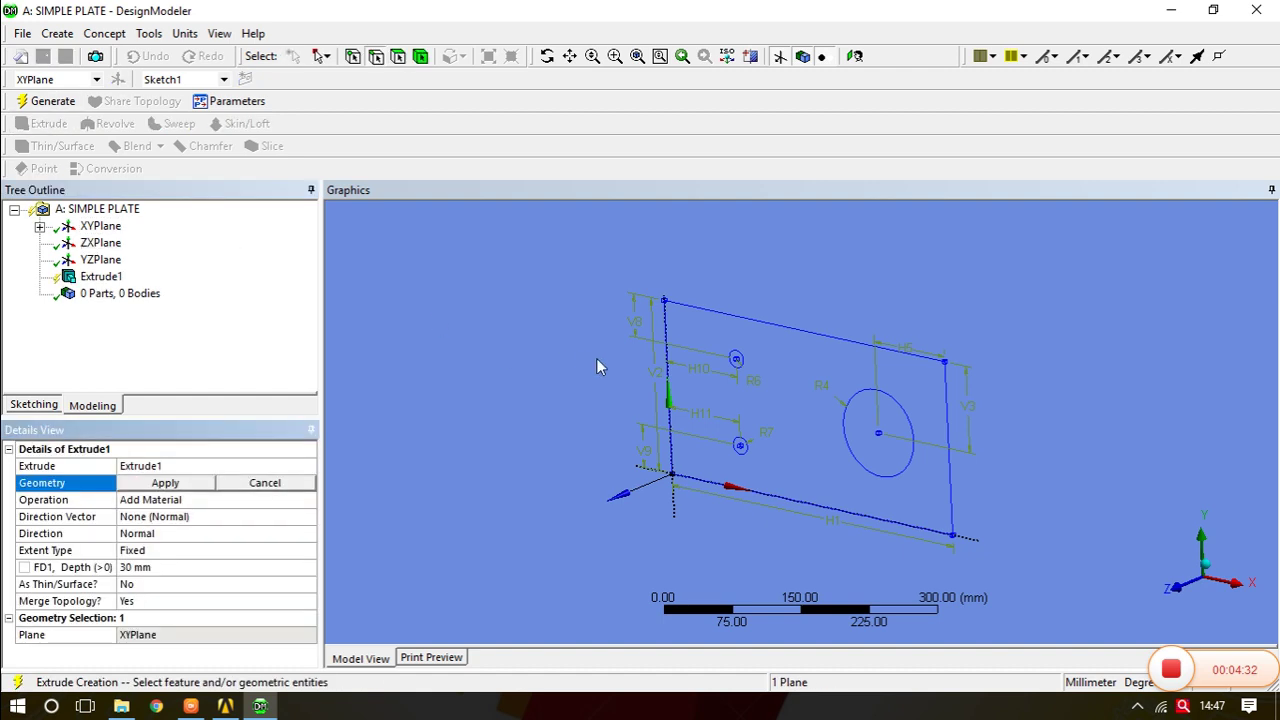
left_click(40, 226)
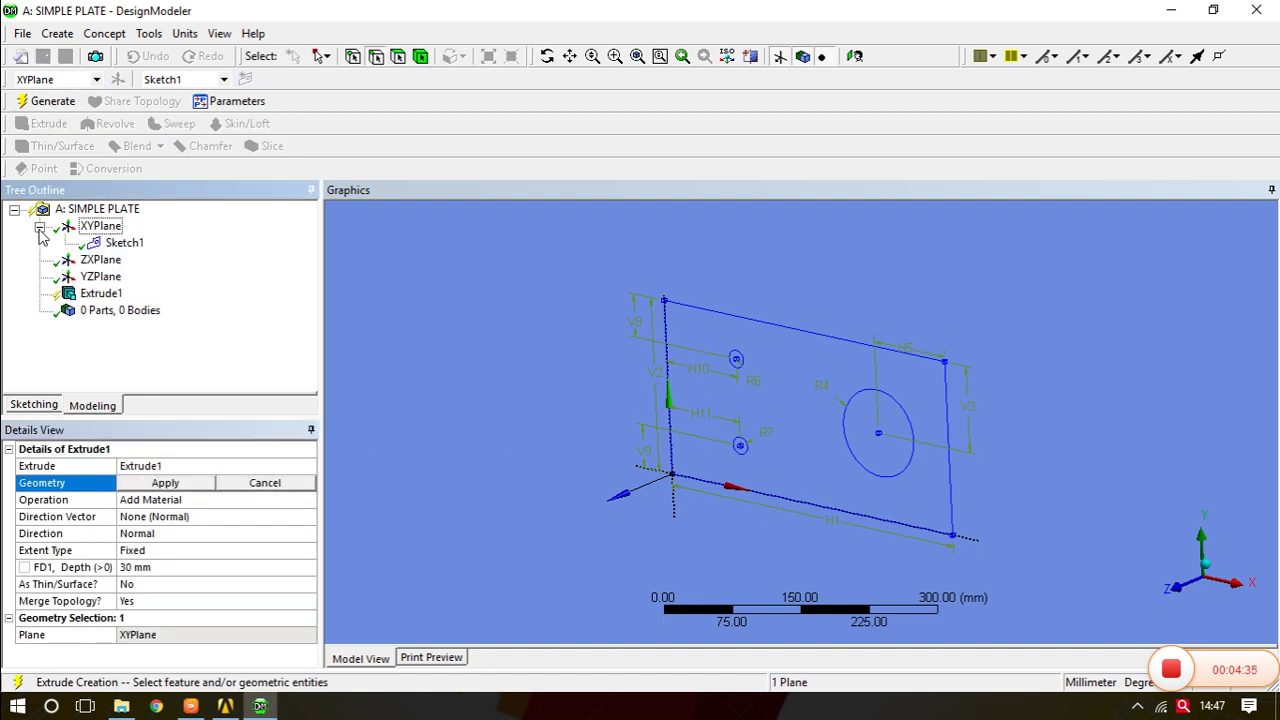
left_click(123, 243)
left_click(172, 486)
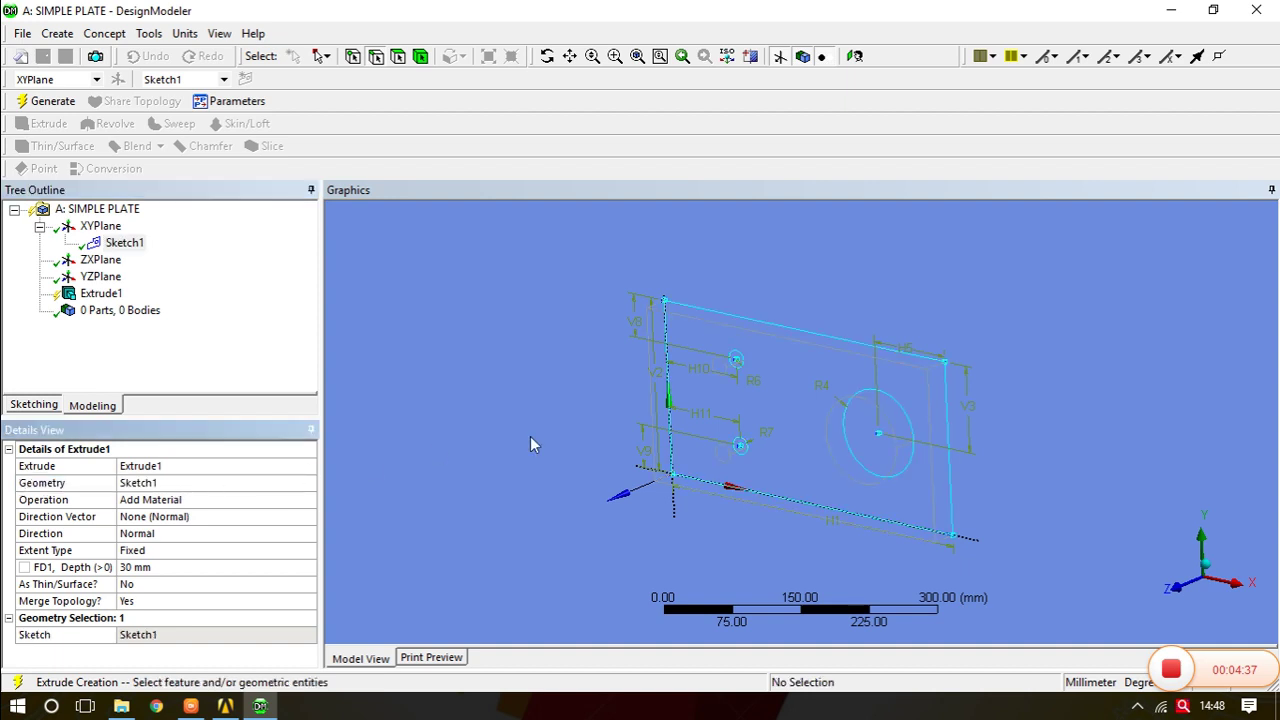
middle_click_drag(738, 432, 700, 436)
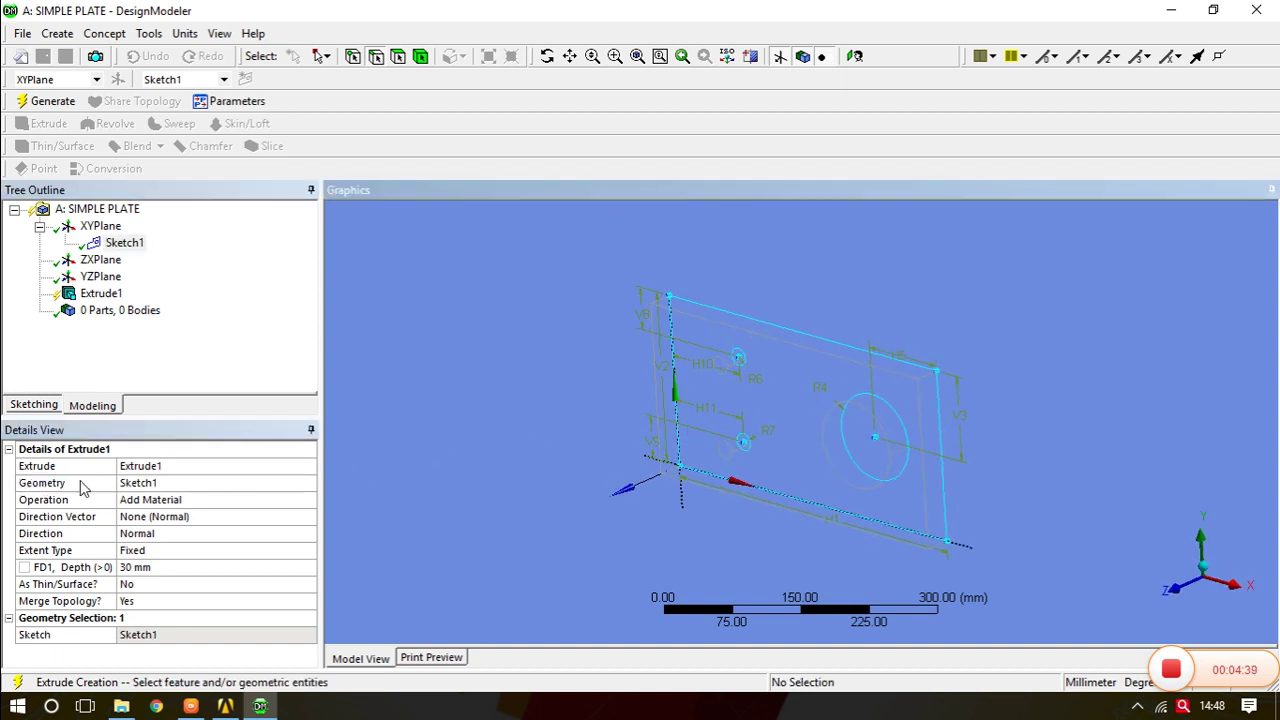
Step: Set the extrusion depth to 5 mm and generate the plate body
left_click(141, 567)
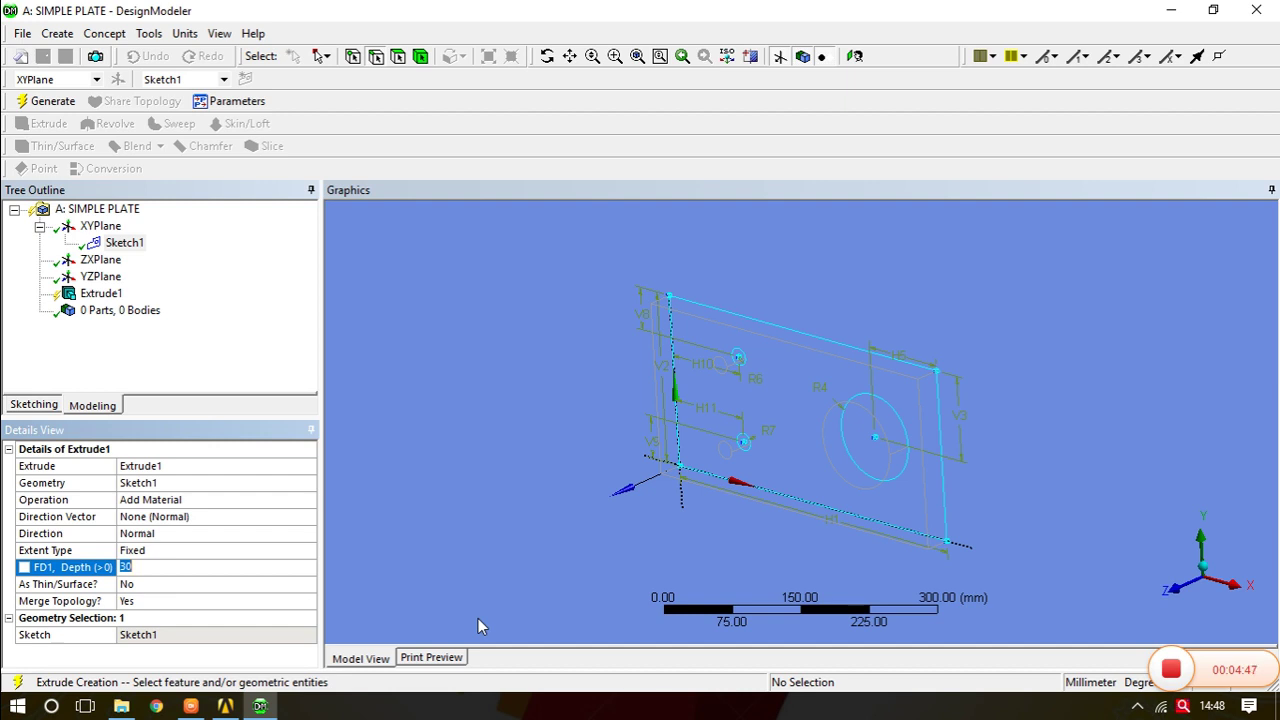
type("5")
key("Return")
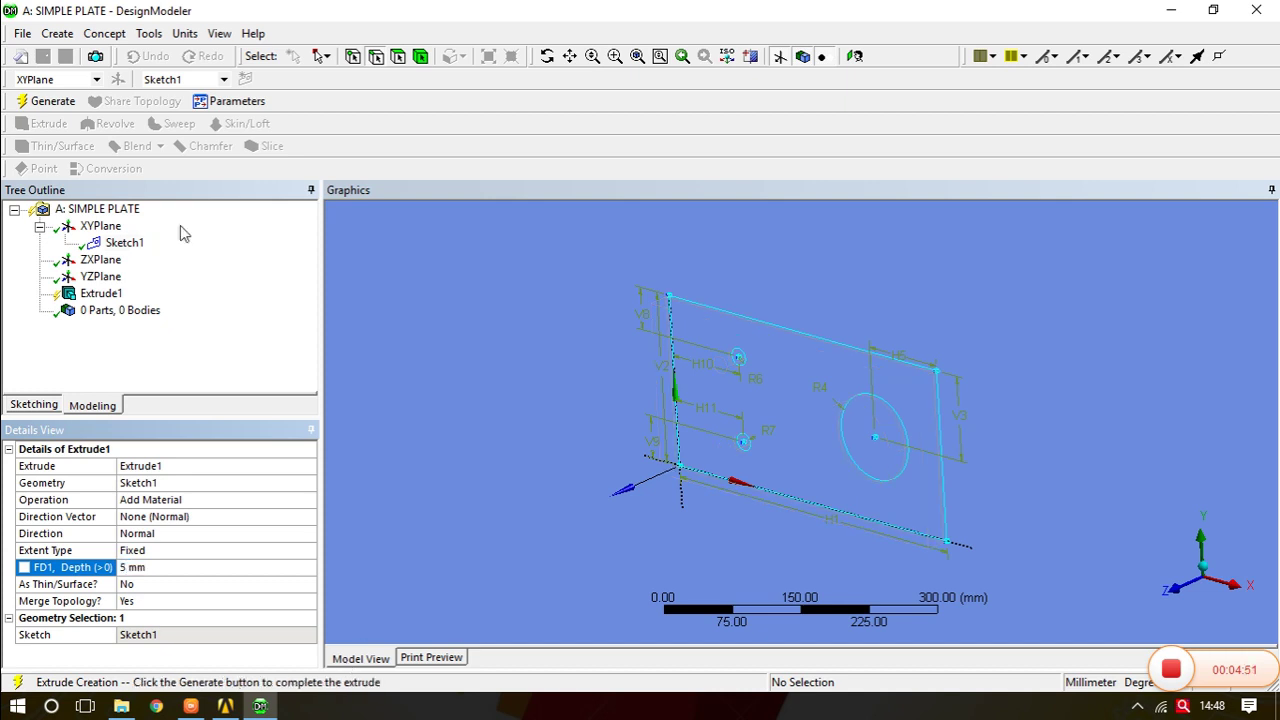
left_click(45, 101)
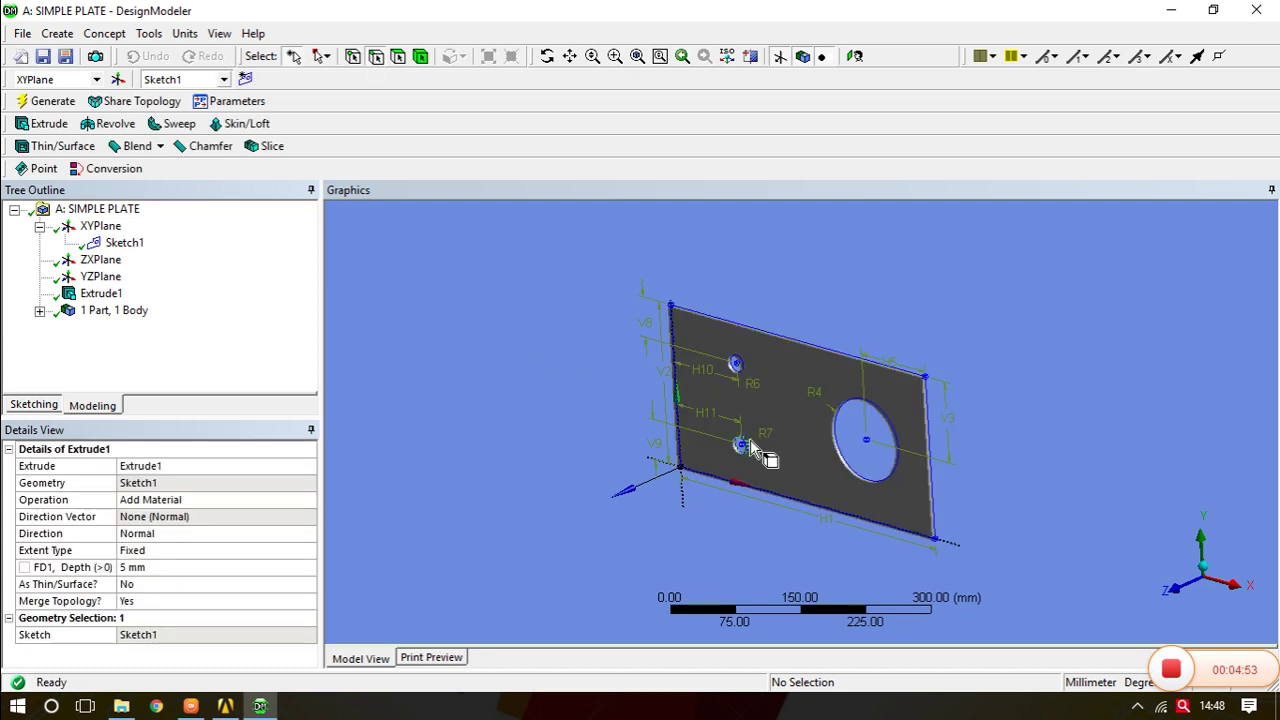
middle_click_drag(750, 447, 664, 403)
scroll(802, 479, "down", 2)
scroll(802, 479, "up", 2)
scroll(664, 403, "down", 1)
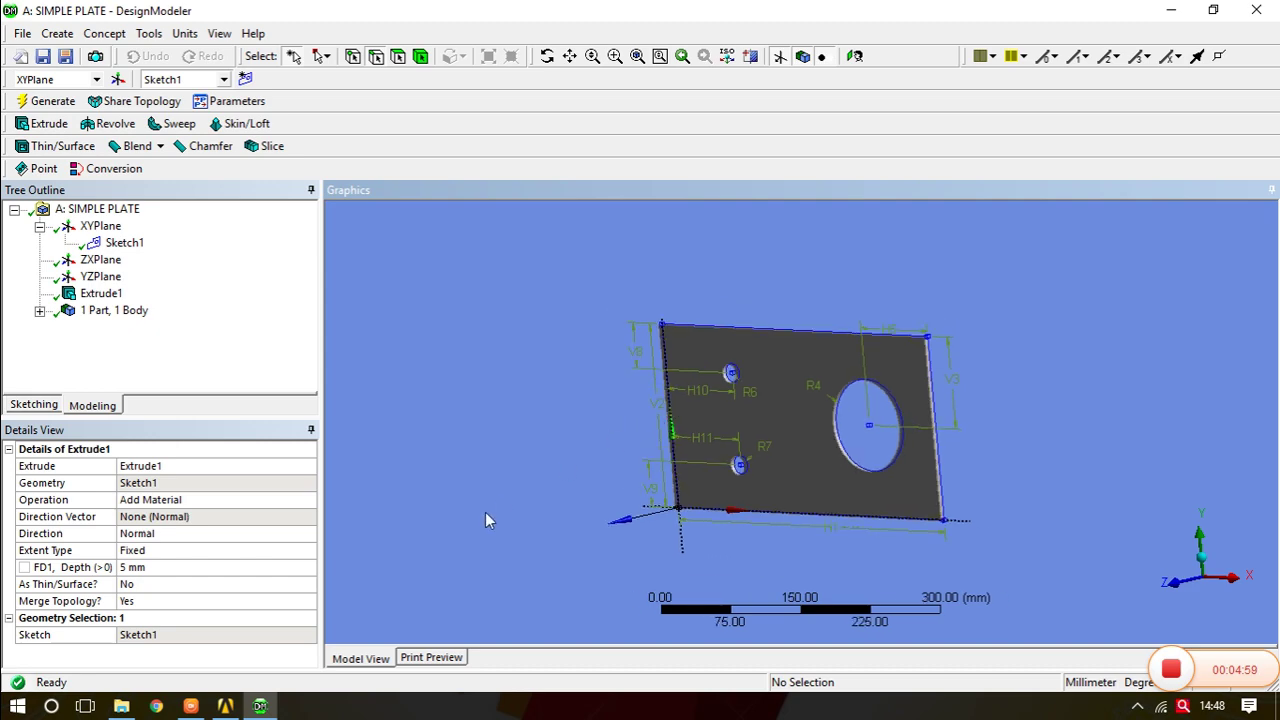
middle_click_drag(700, 437, 771, 449)
middle_click_drag(780, 337, 709, 335)
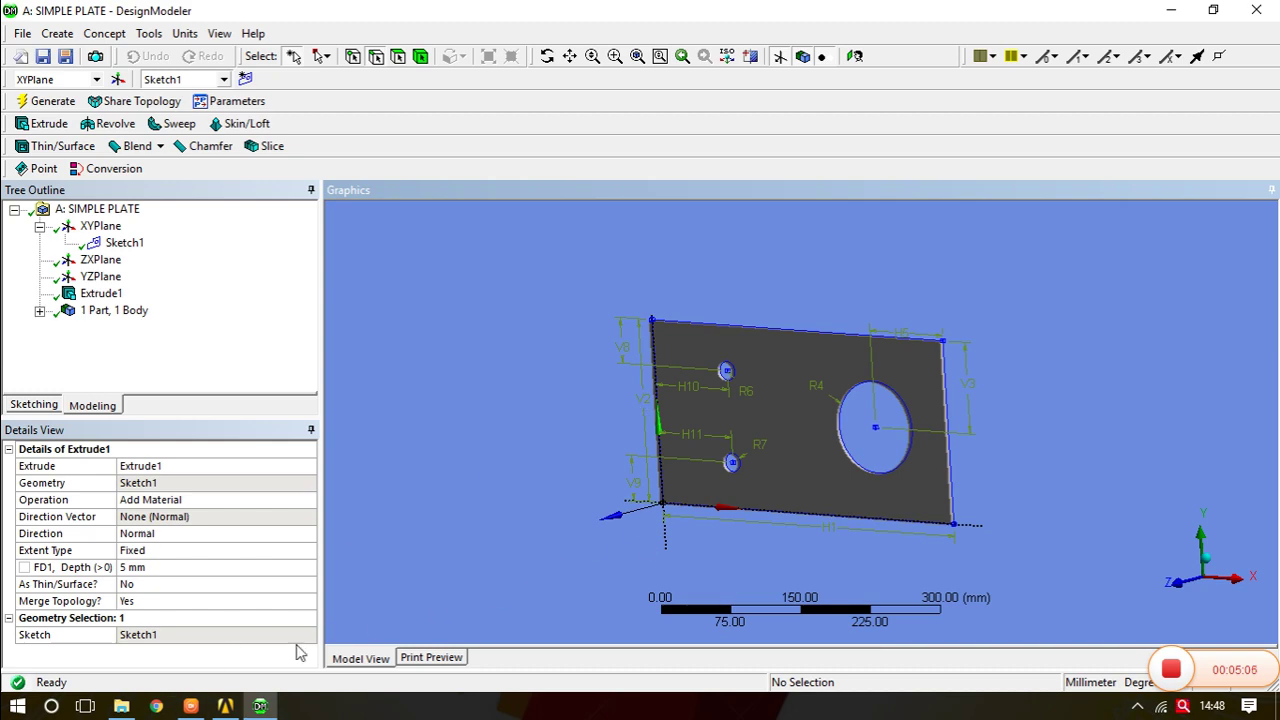
Step: Switch to Workbench and open the Model cell of the SIMPLE PLATE modal system in Mechanical
mouse_move(222, 708)
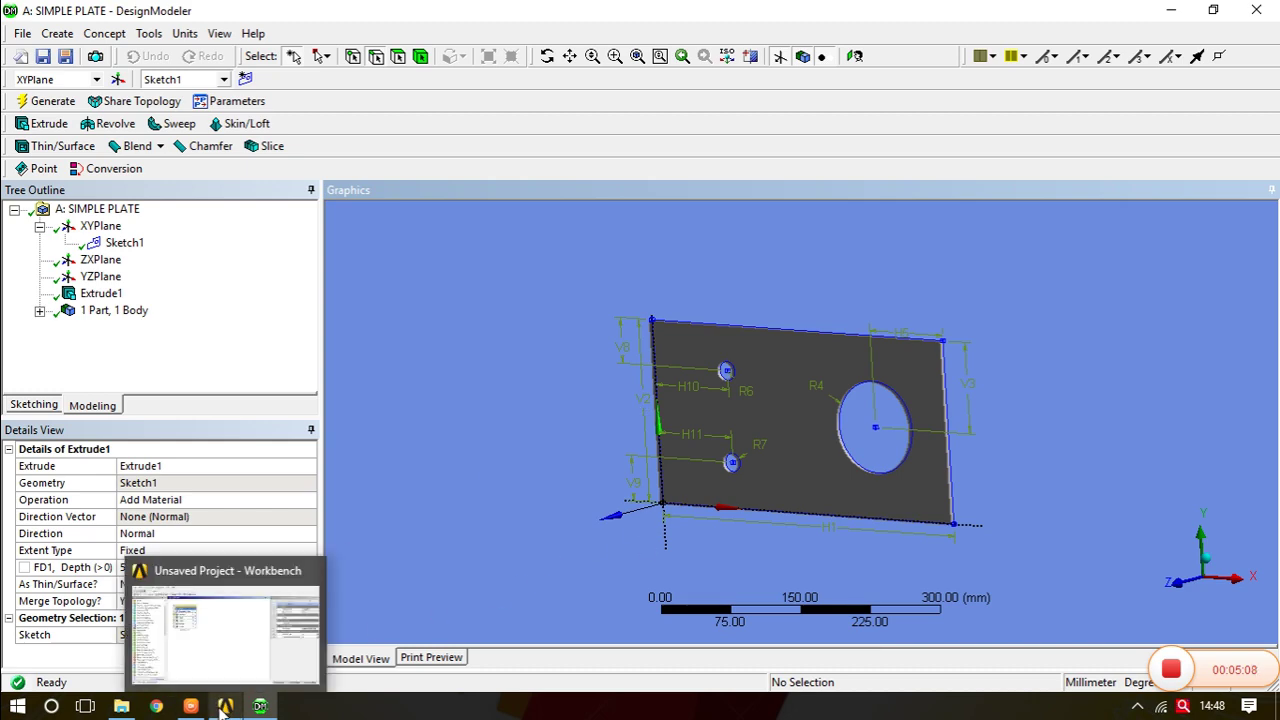
left_click(223, 708)
left_click(330, 240)
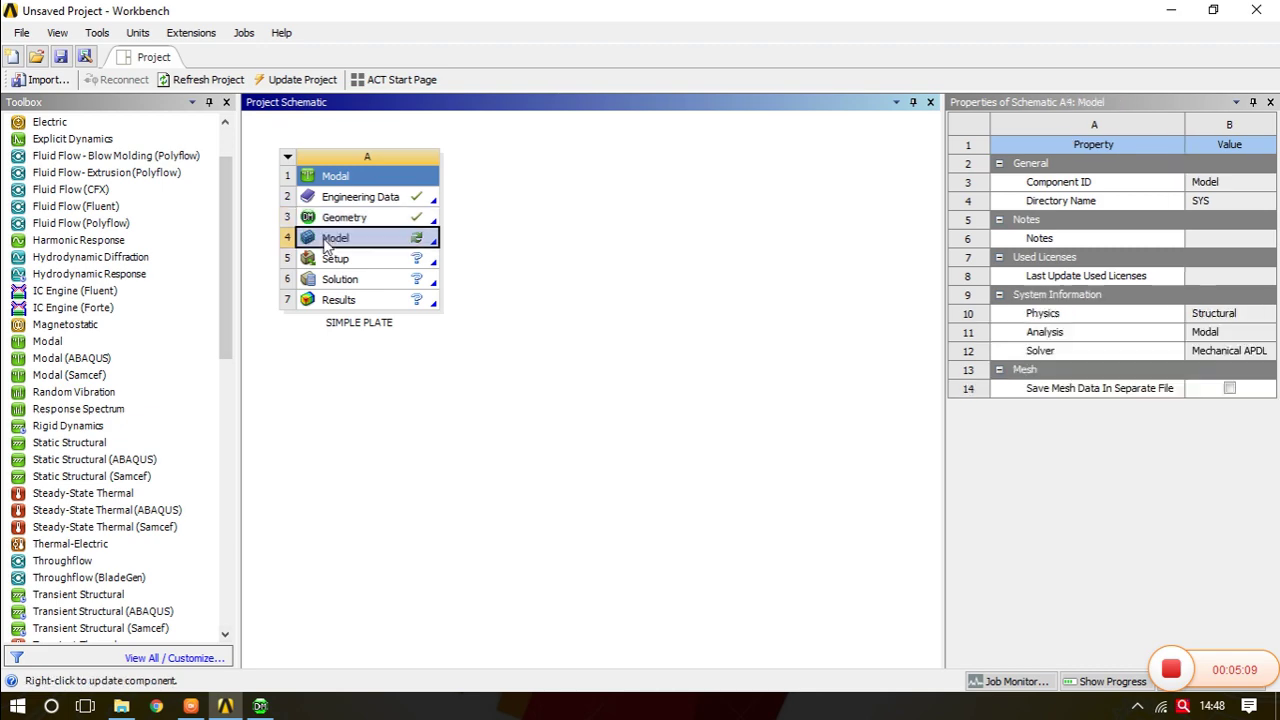
double_click(330, 240)
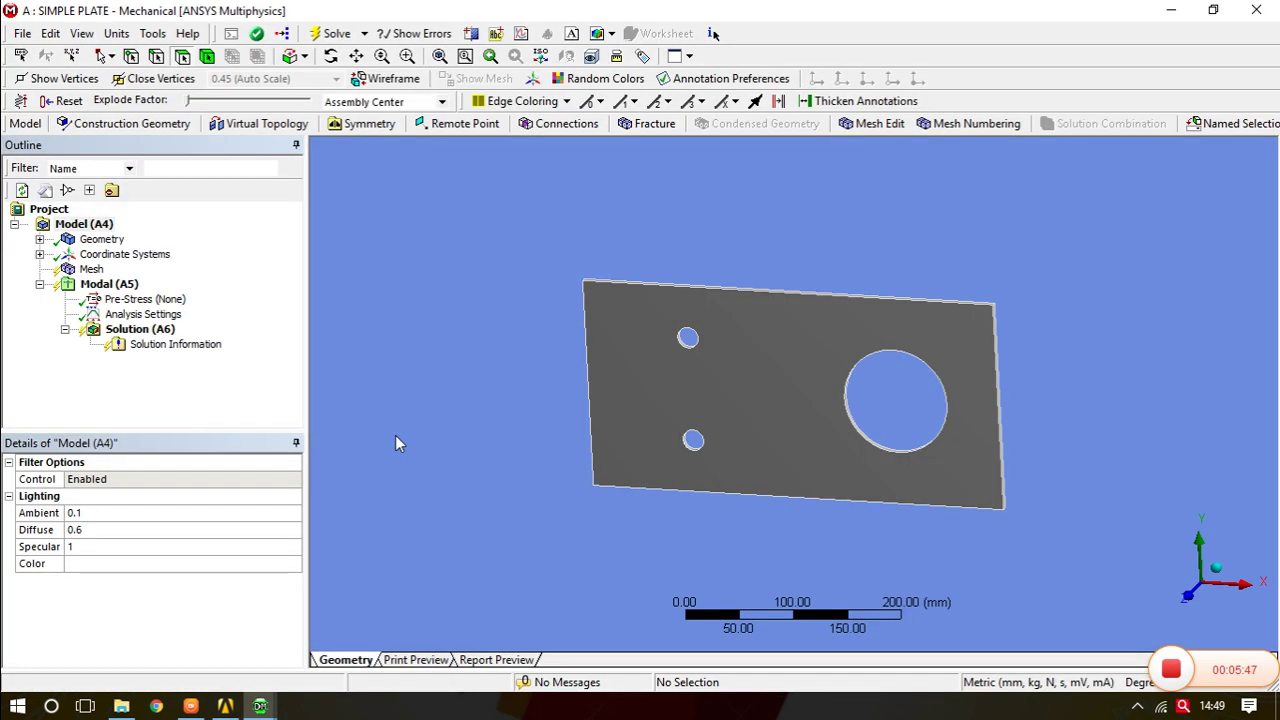
Step: Generate the plate's mesh with the default settings
left_click(91, 270)
right_click(91, 270)
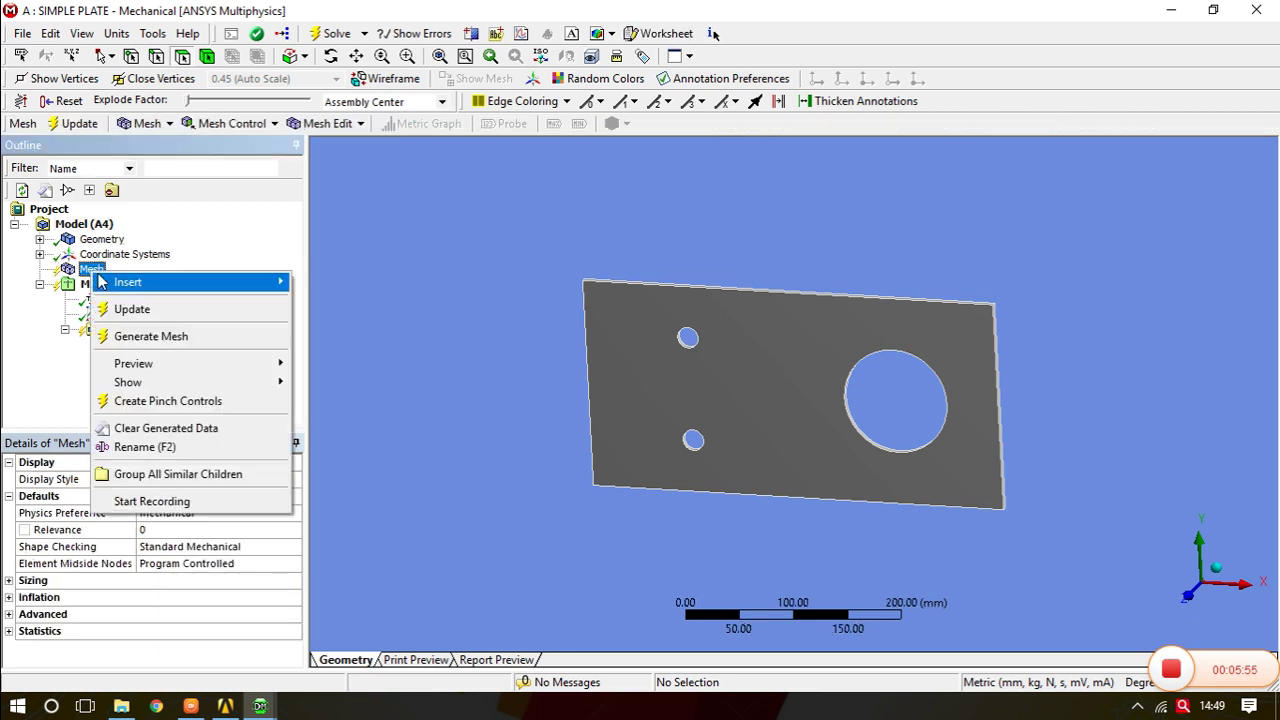
left_click(139, 338)
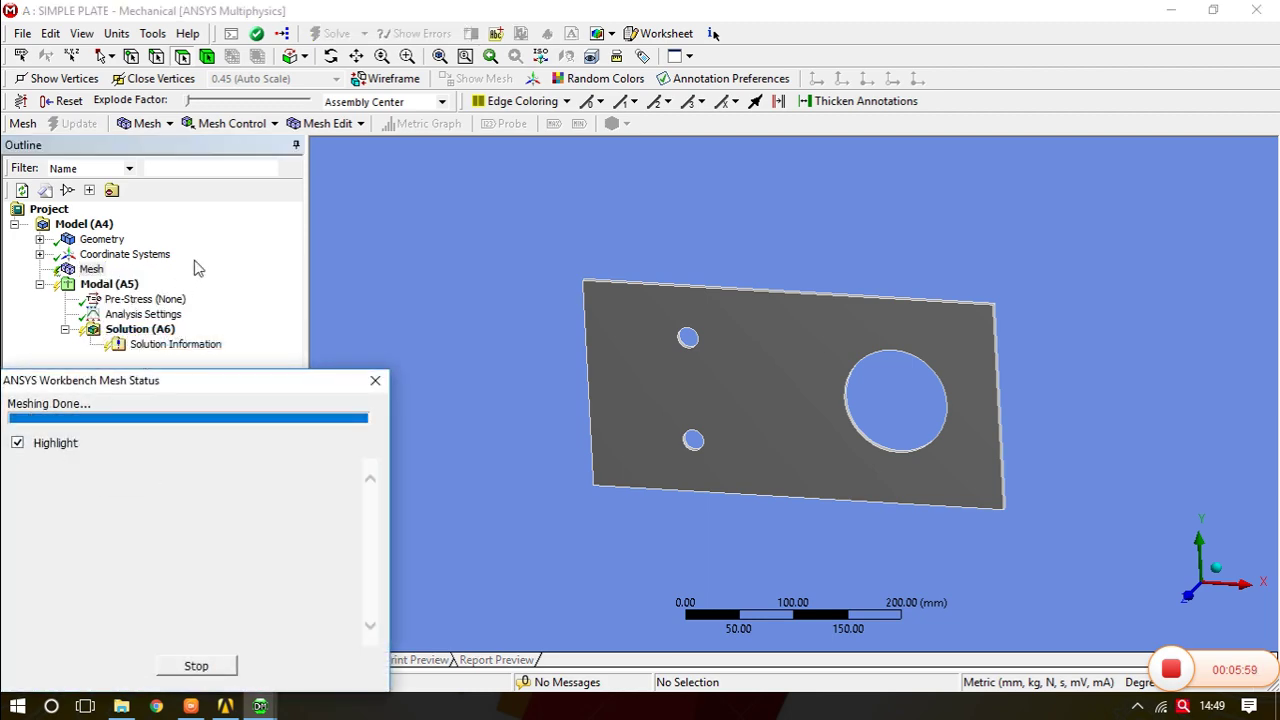
middle_click_drag(737, 423, 643, 404)
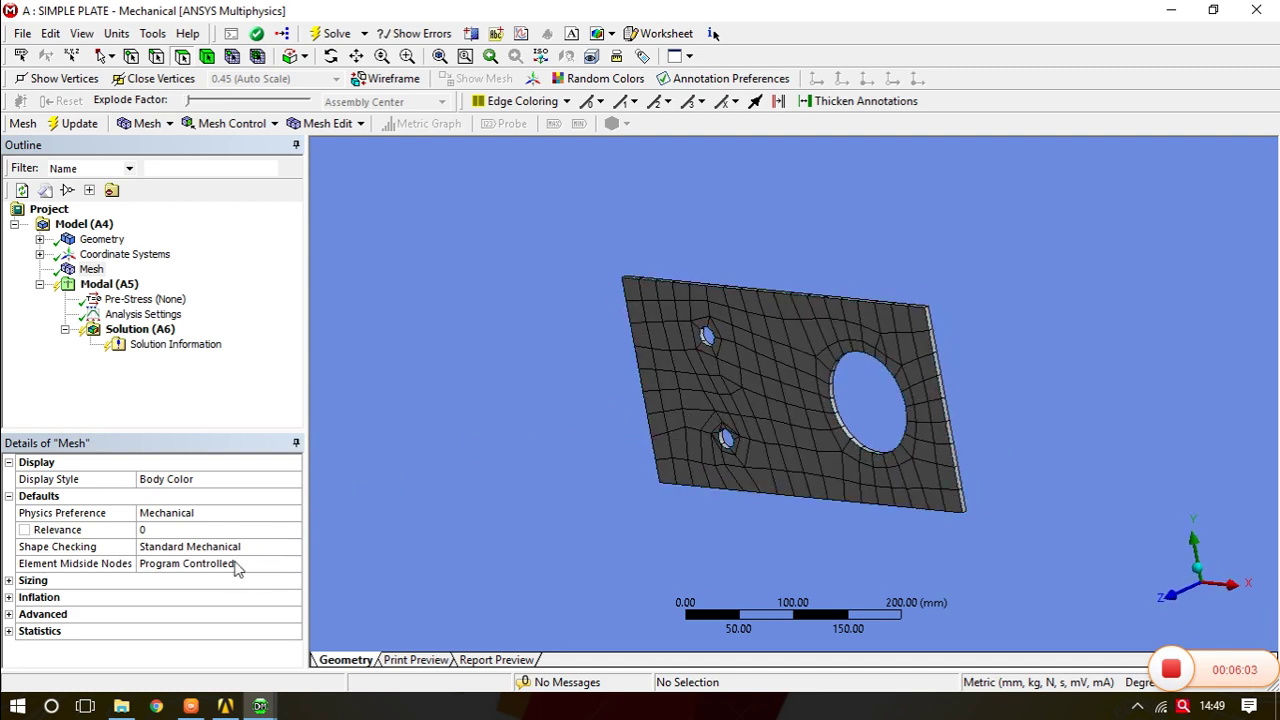
Step: Set the mesh's Relevance Center to Fine under Sizing and regenerate the mesh
left_click(9, 581)
left_click(170, 617)
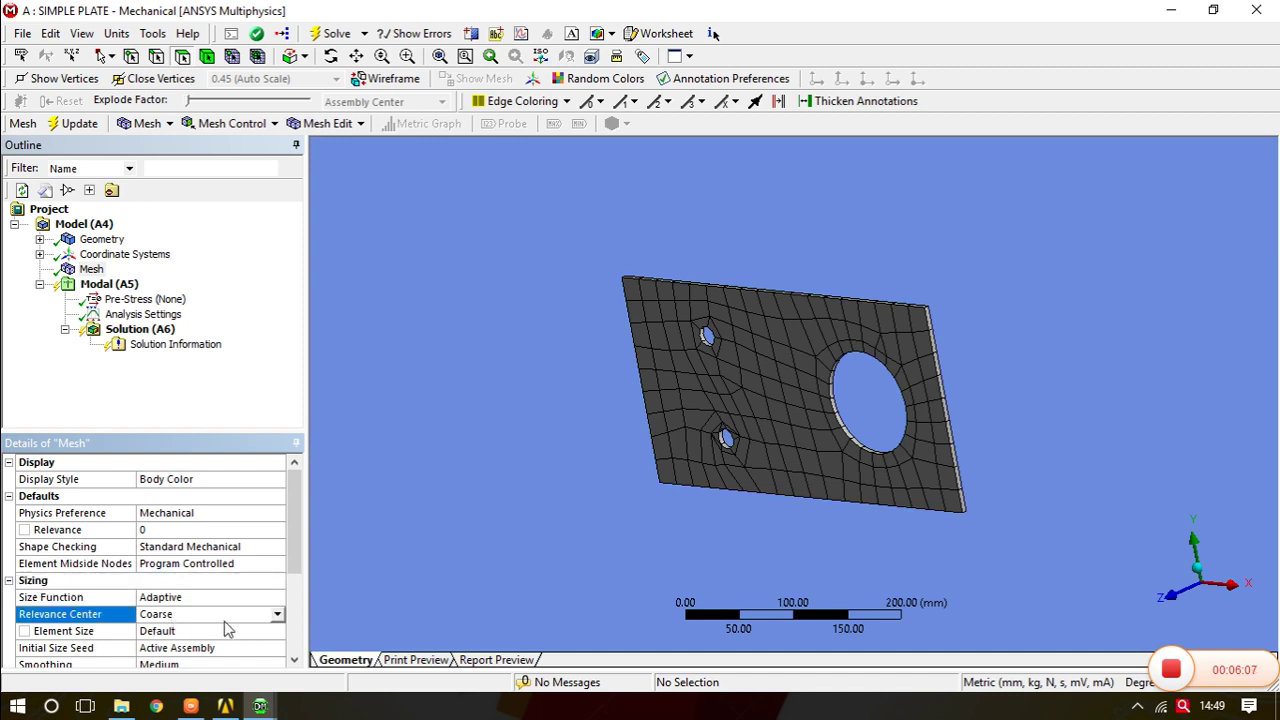
left_click(277, 614)
left_click(172, 654)
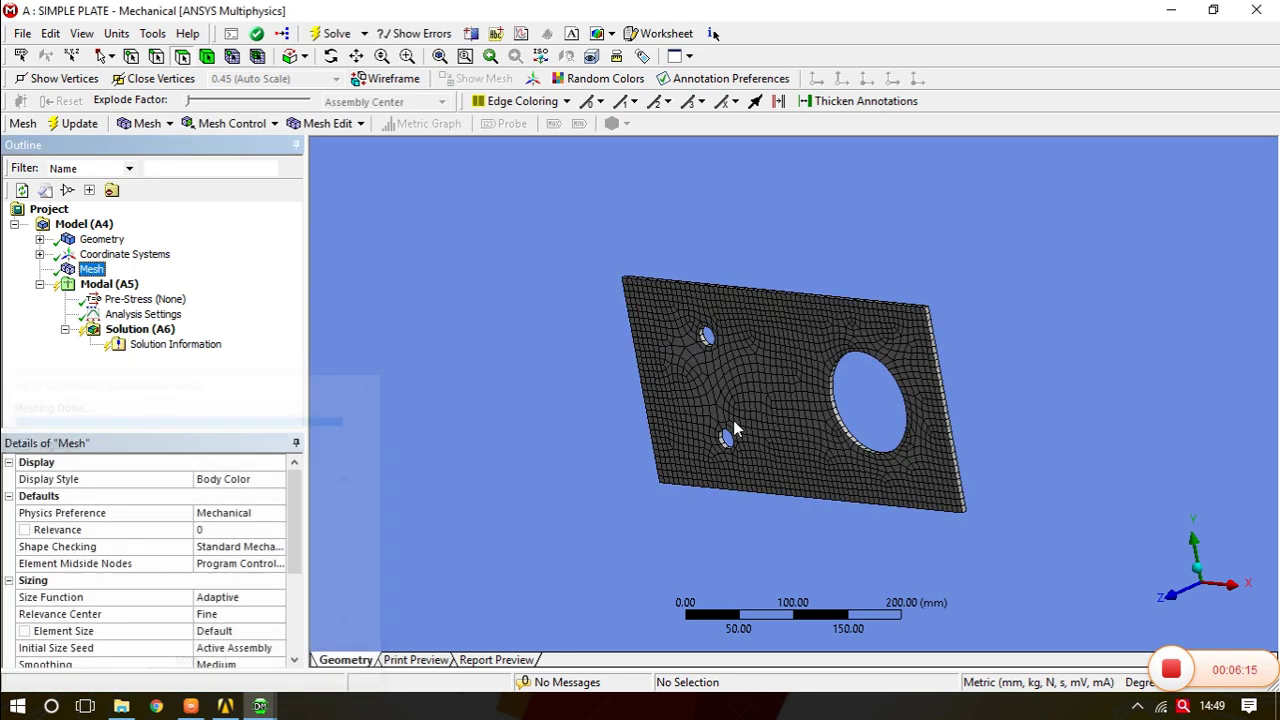
mouse_move(733, 420)
middle_mouse_down()
mouse_move(746, 398)
mouse_move(754, 409)
mouse_move(766, 391)
mouse_move(814, 386)
mouse_move(735, 412)
middle_mouse_up()
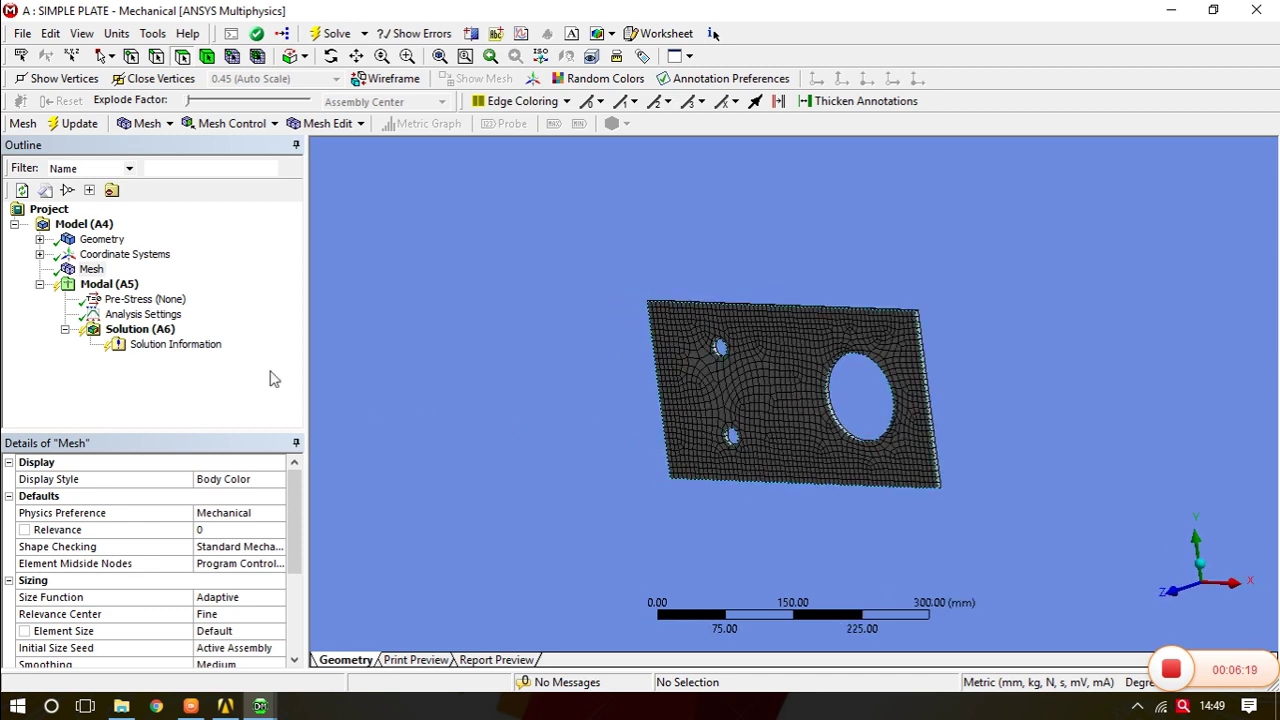
Step: Add a Fixed Support to the modal analysis on the plate's short end face nearest the two small holes
left_click(112, 285)
right_click(120, 289)
mouse_move(240, 300)
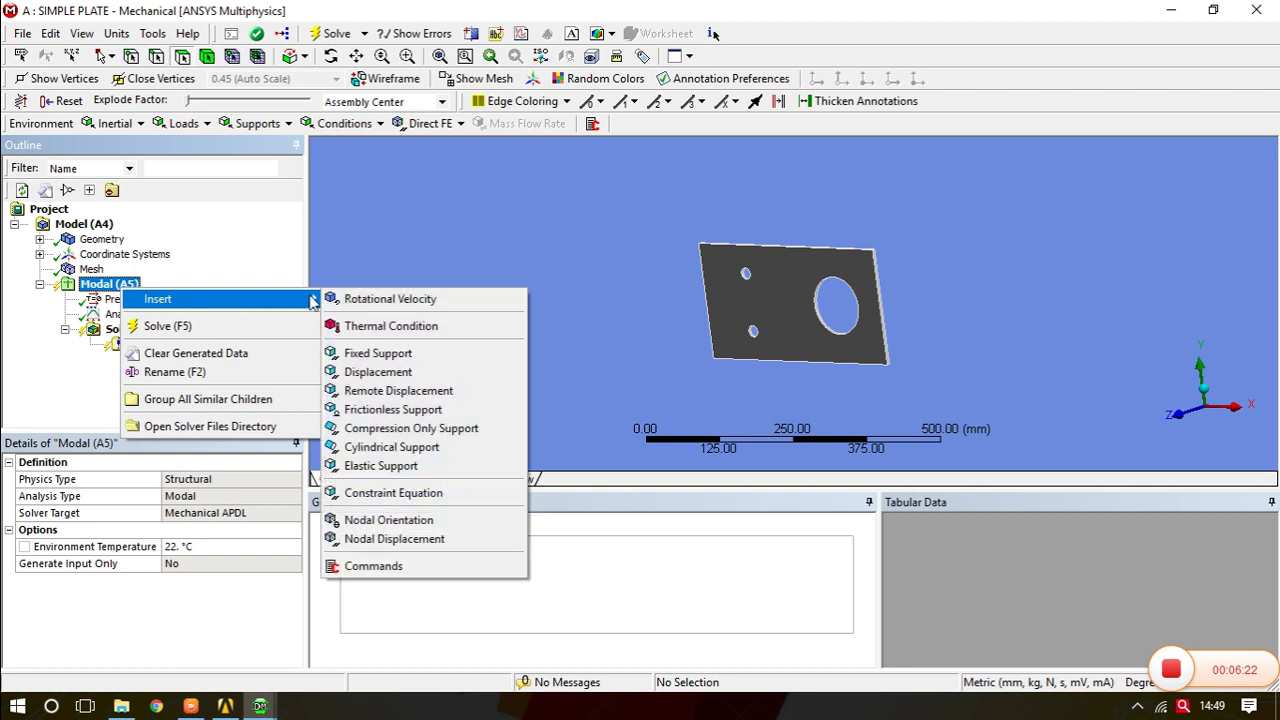
left_click(378, 353)
middle_click_drag(837, 323, 945, 335)
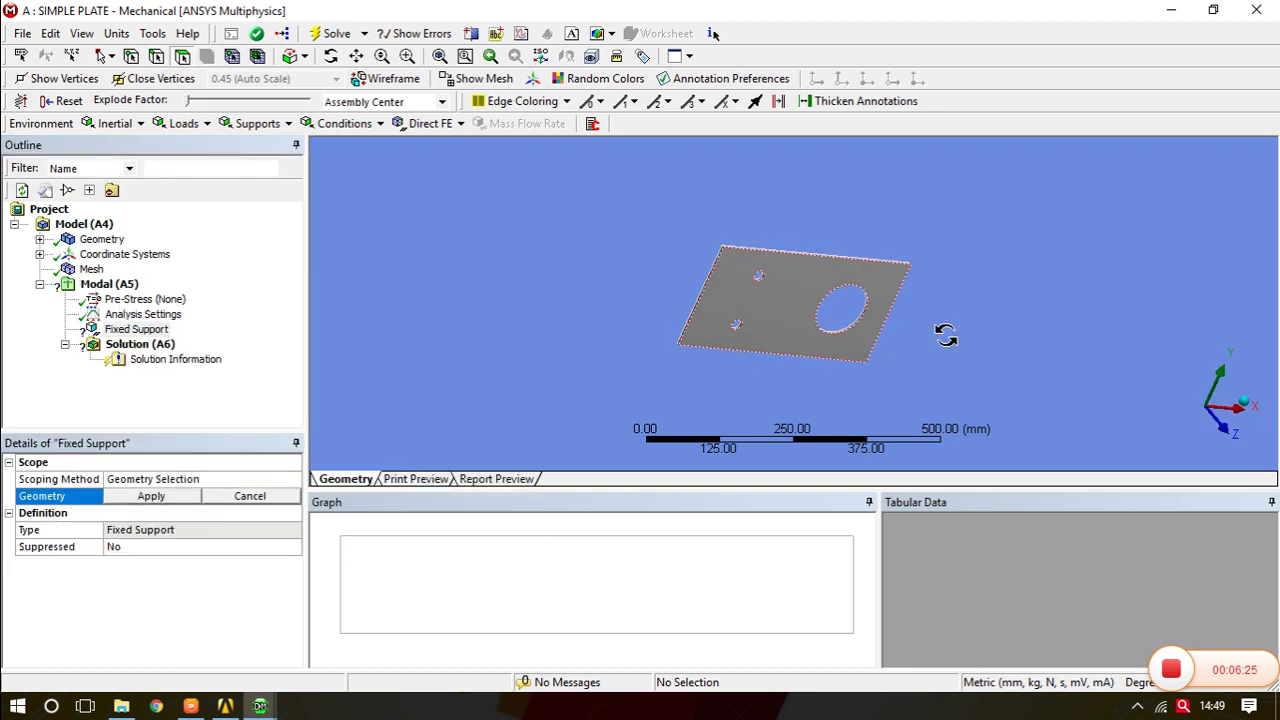
scroll(663, 329, "up", 5)
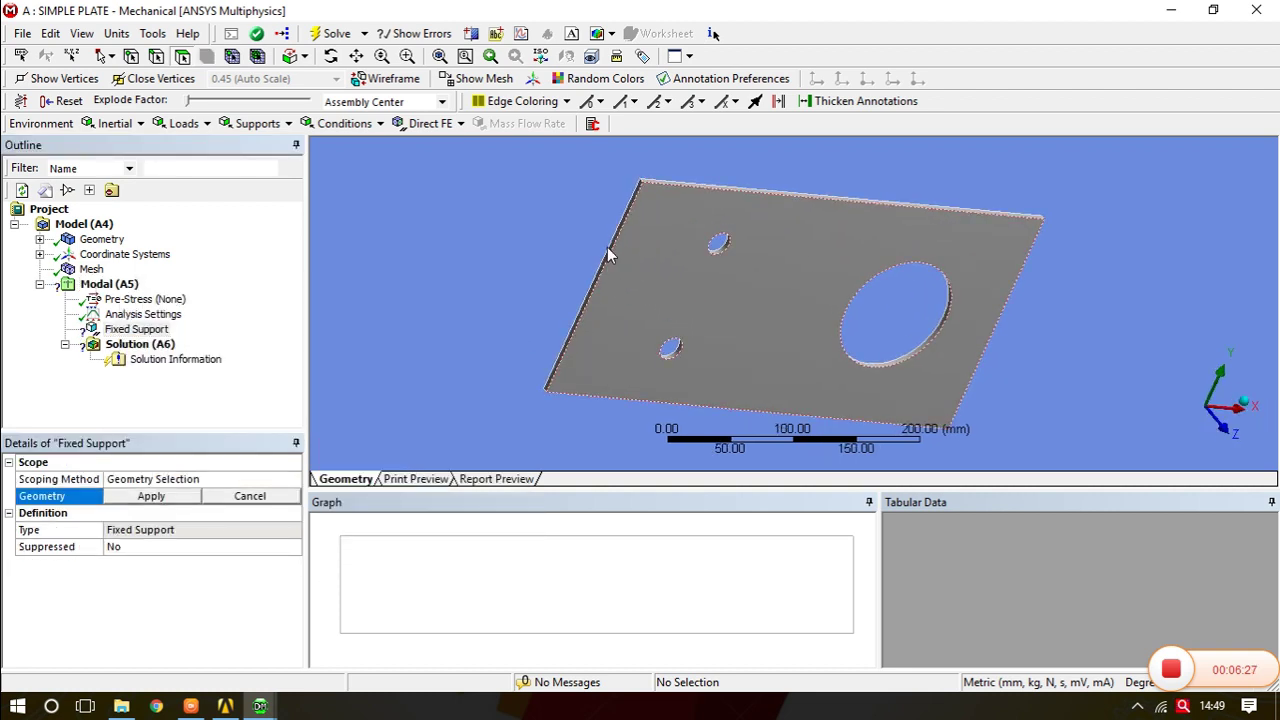
scroll(560, 300, "up", 3)
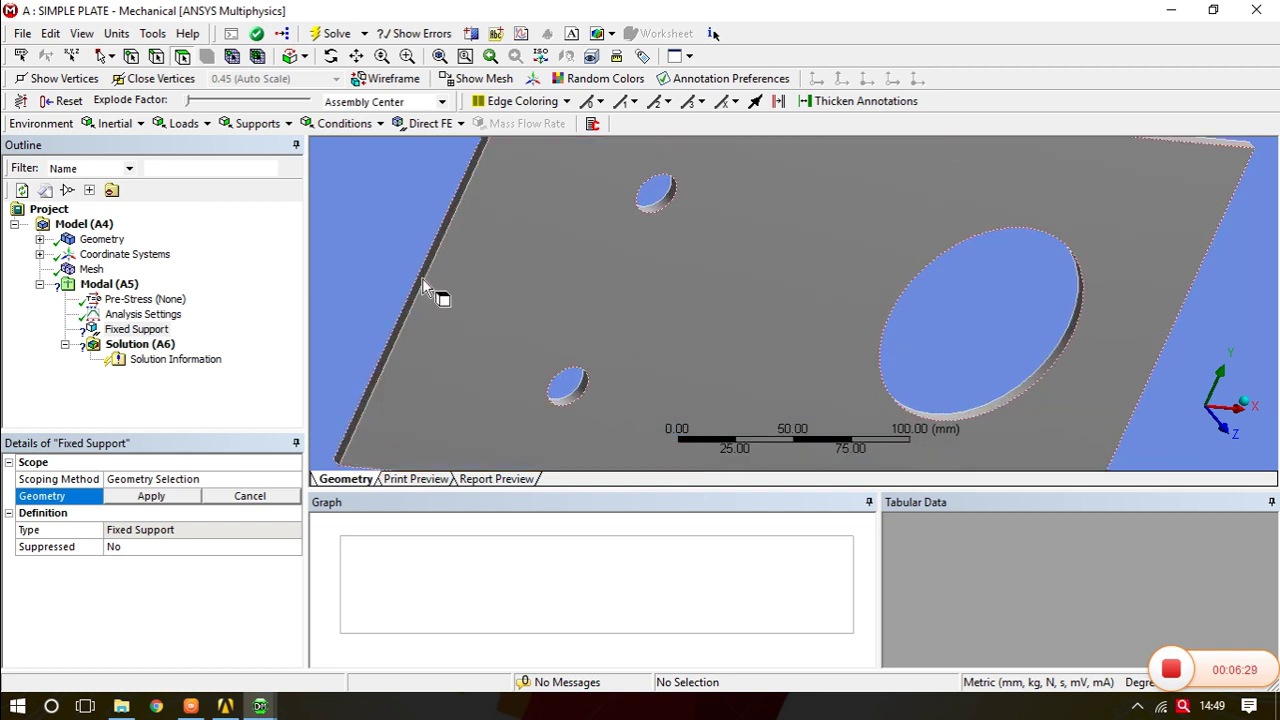
left_click(423, 282)
scroll(423, 282, "down", 4)
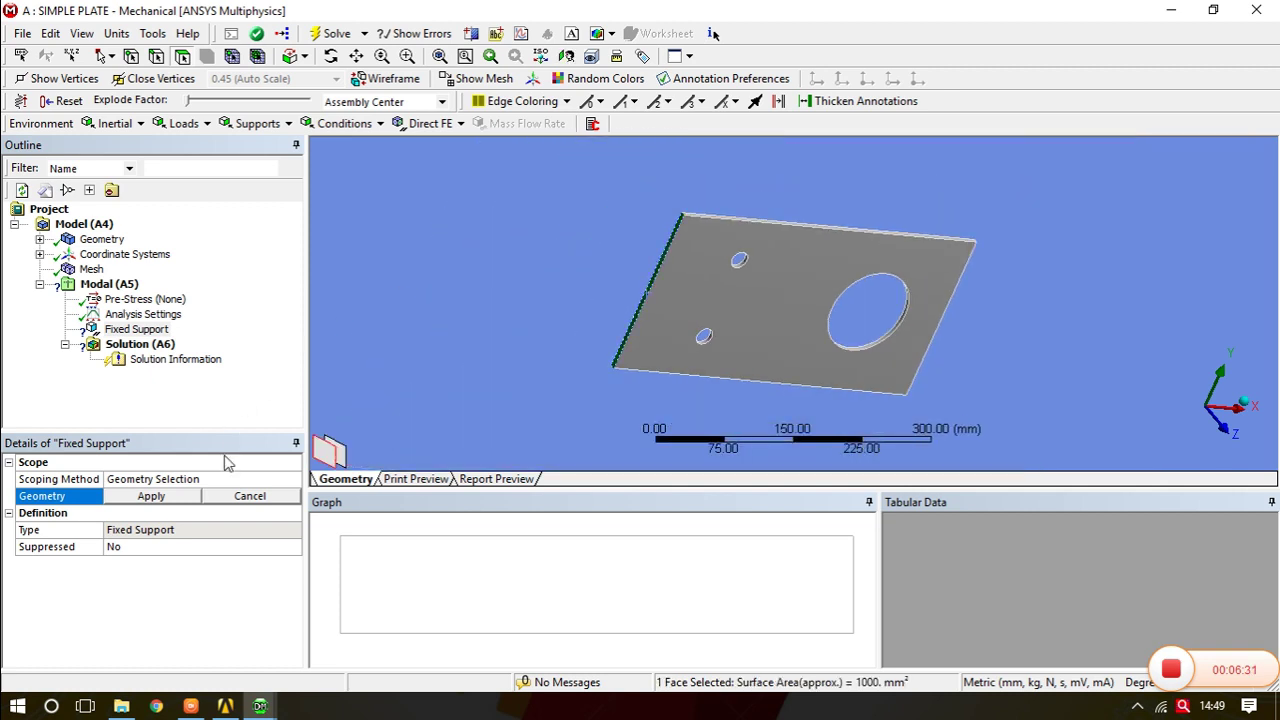
left_click(147, 497)
Step: Solve the modal analysis of the plate with the fixed support applied
middle_click_drag(740, 255, 707, 234)
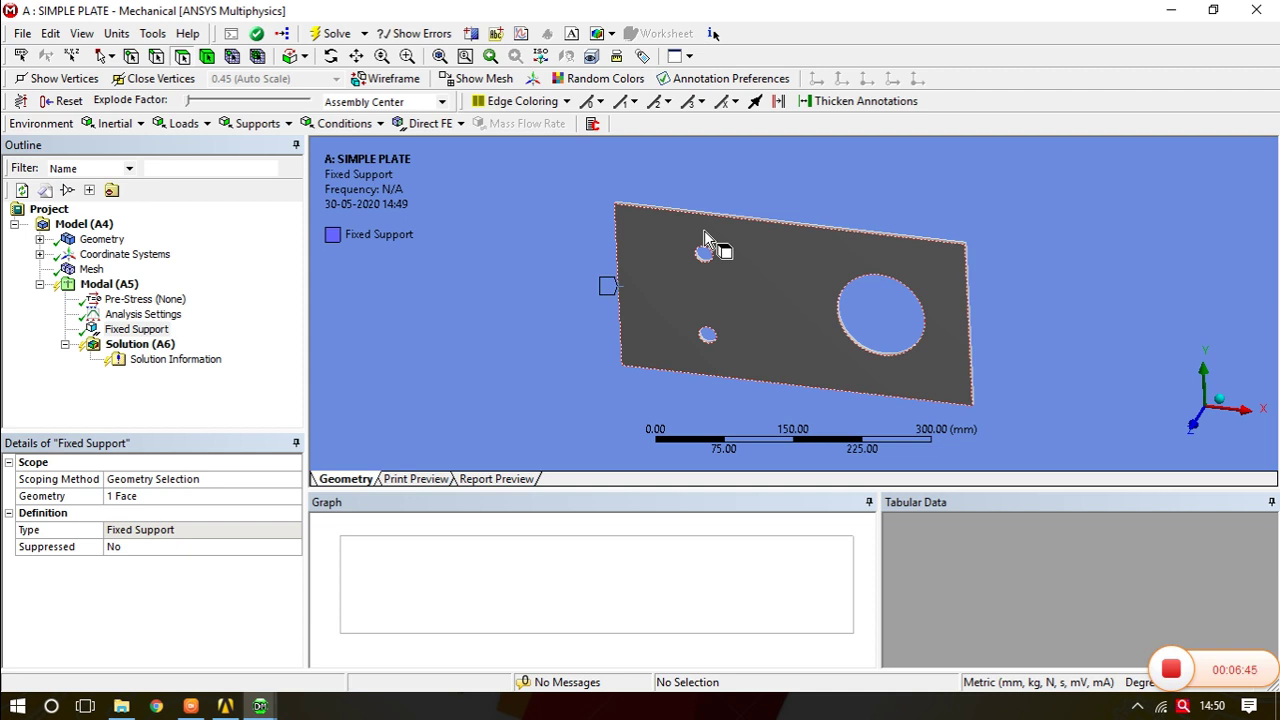
middle_click_drag(705, 240, 810, 288)
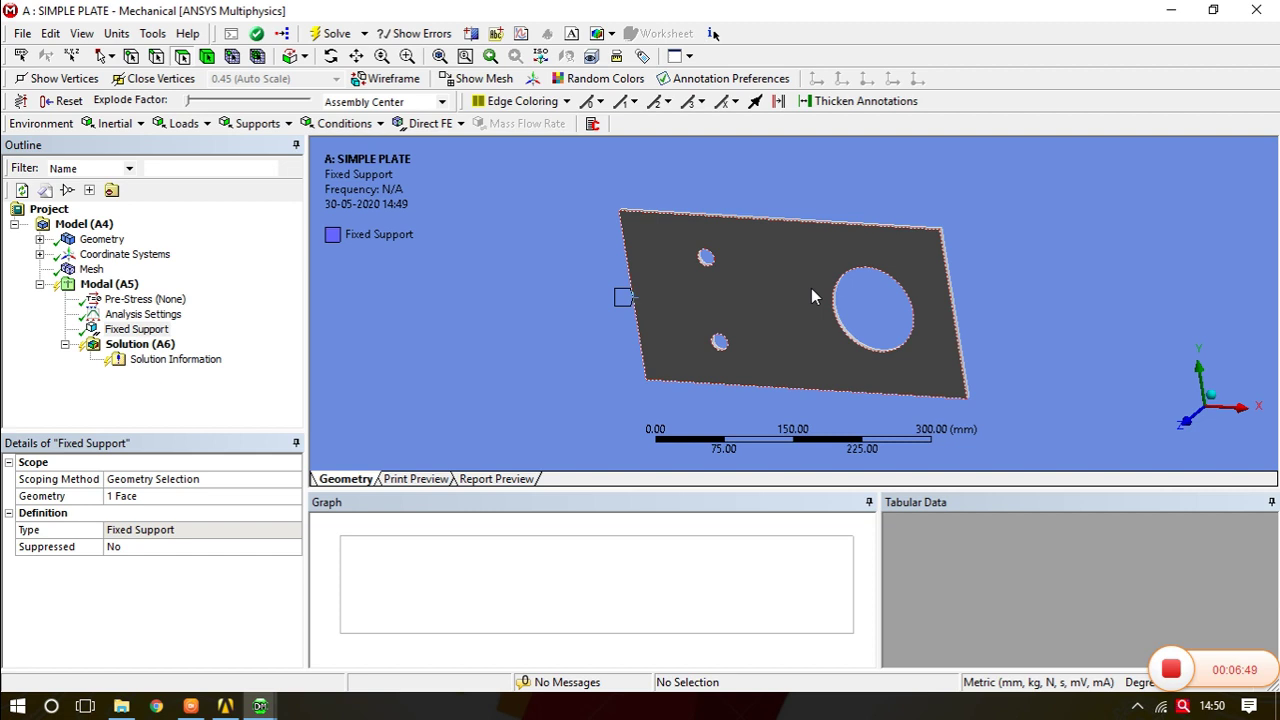
middle_click_drag(788, 297, 755, 292)
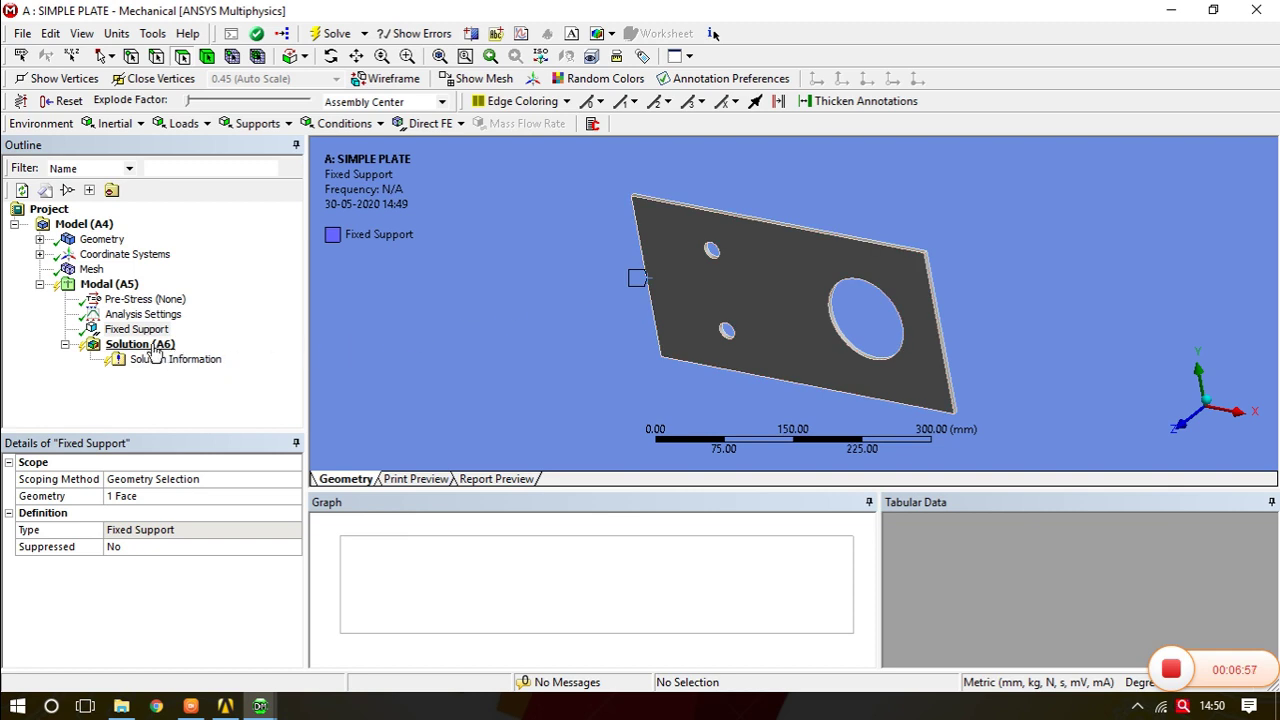
right_click(155, 348)
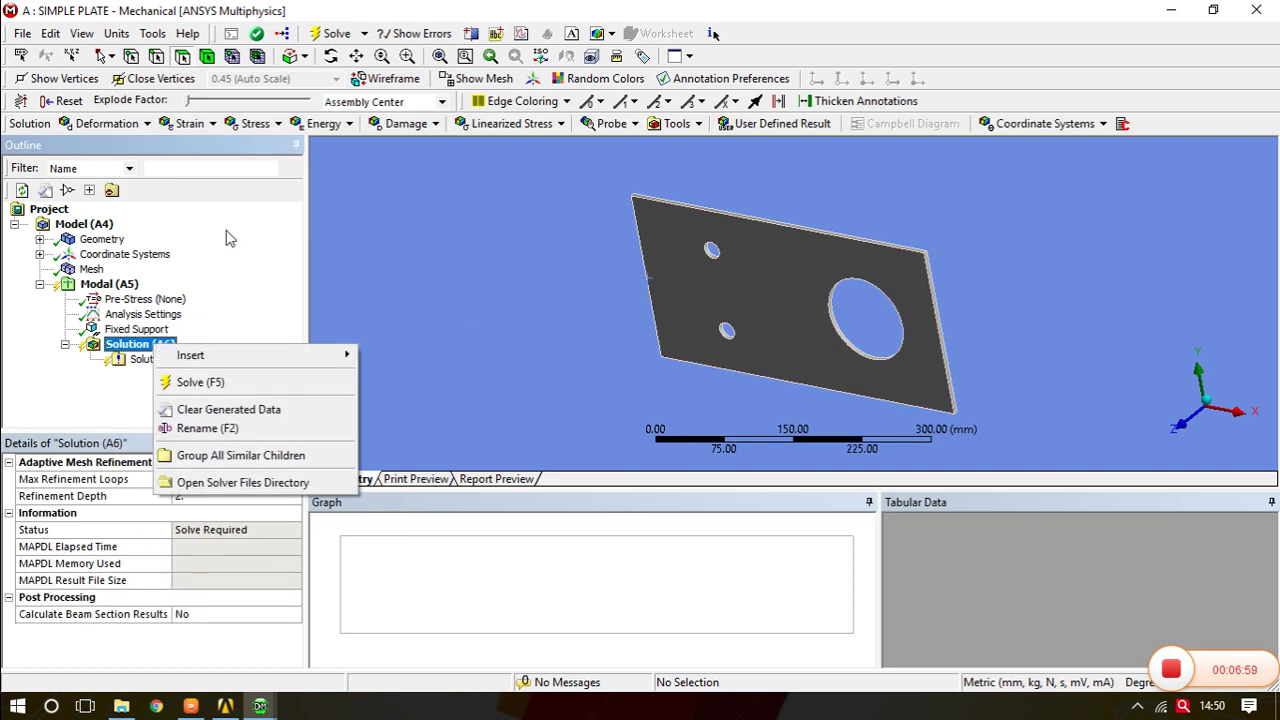
left_click(231, 263)
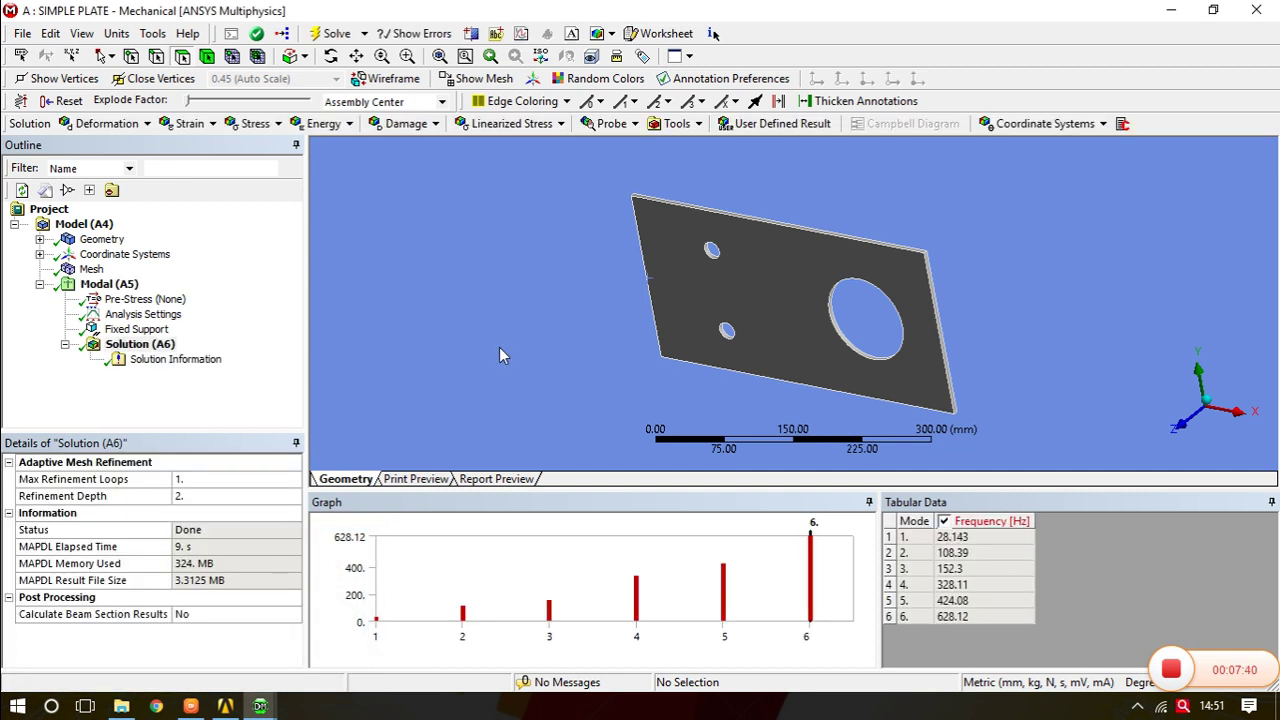
Step: Add a Total Deformation result for mode 1 to the solution
middle_click_drag(862, 345, 743, 294)
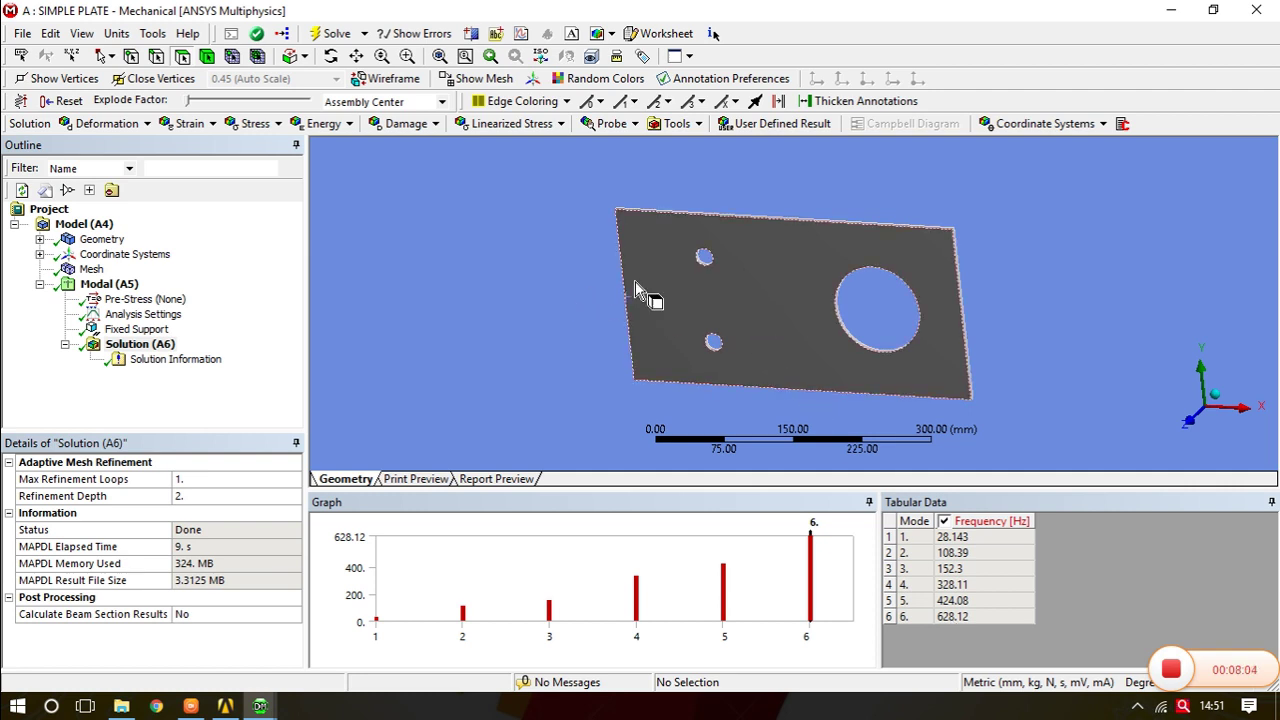
middle_click_drag(814, 300, 760, 288)
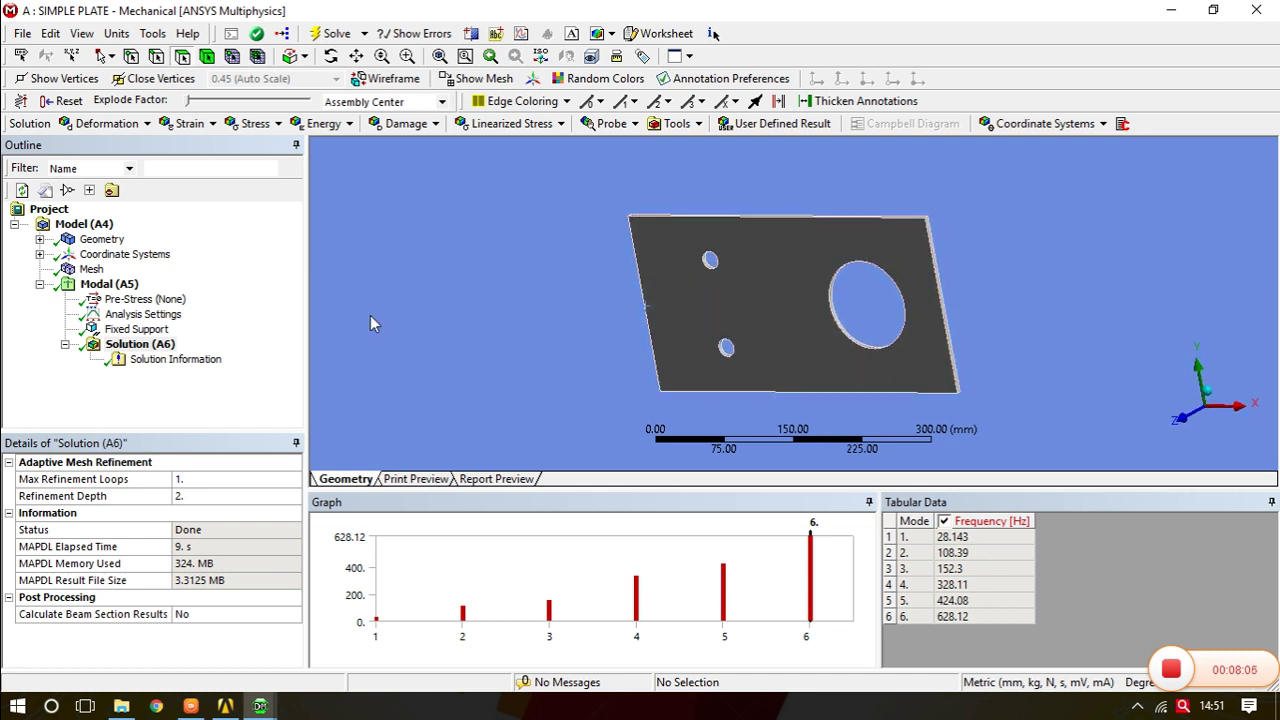
left_click(145, 346)
right_click(146, 346)
mouse_move(334, 358)
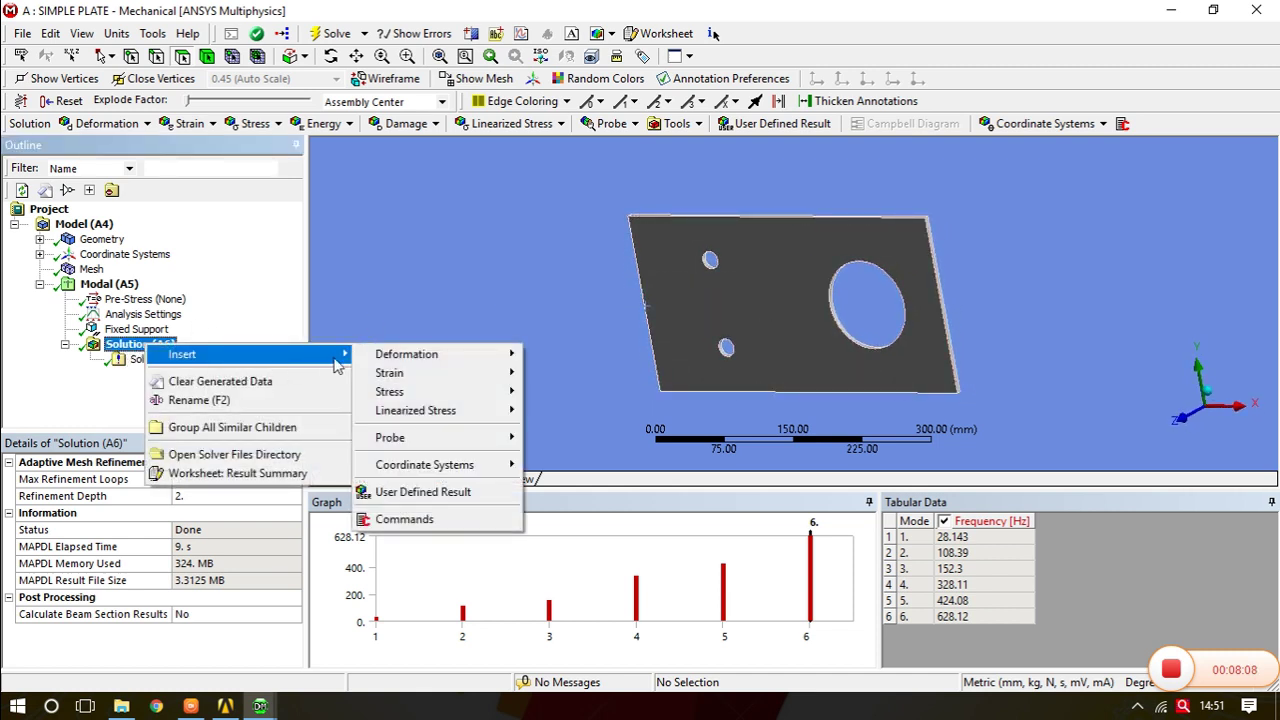
mouse_move(455, 358)
left_click(538, 356)
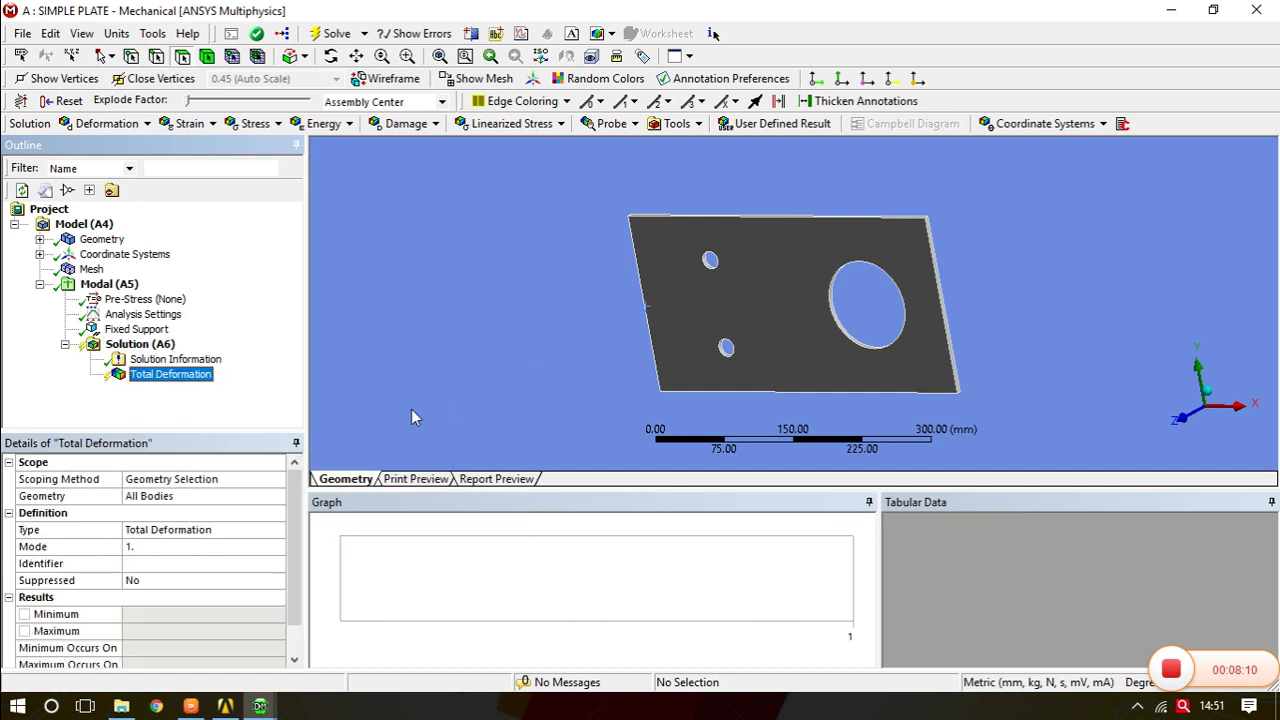
left_click(150, 547)
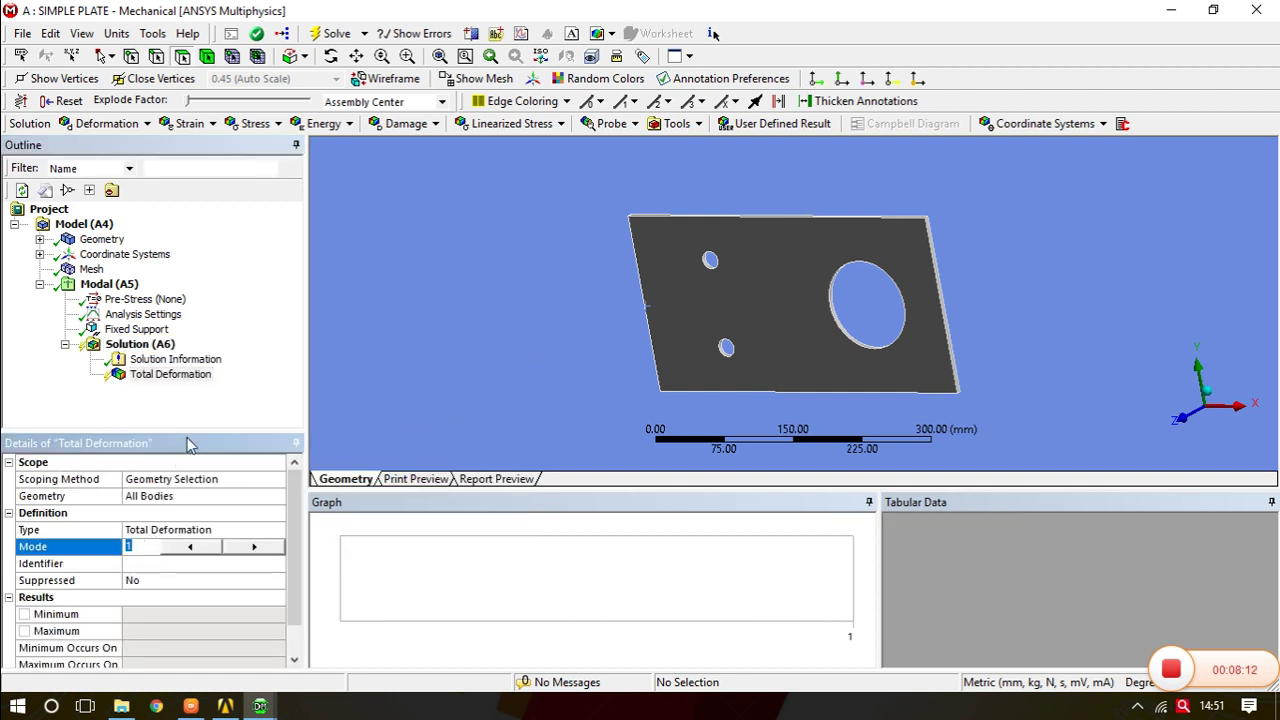
left_click(224, 411)
Step: Add a second Total Deformation result to the solution and set its mode to 2
right_click(165, 345)
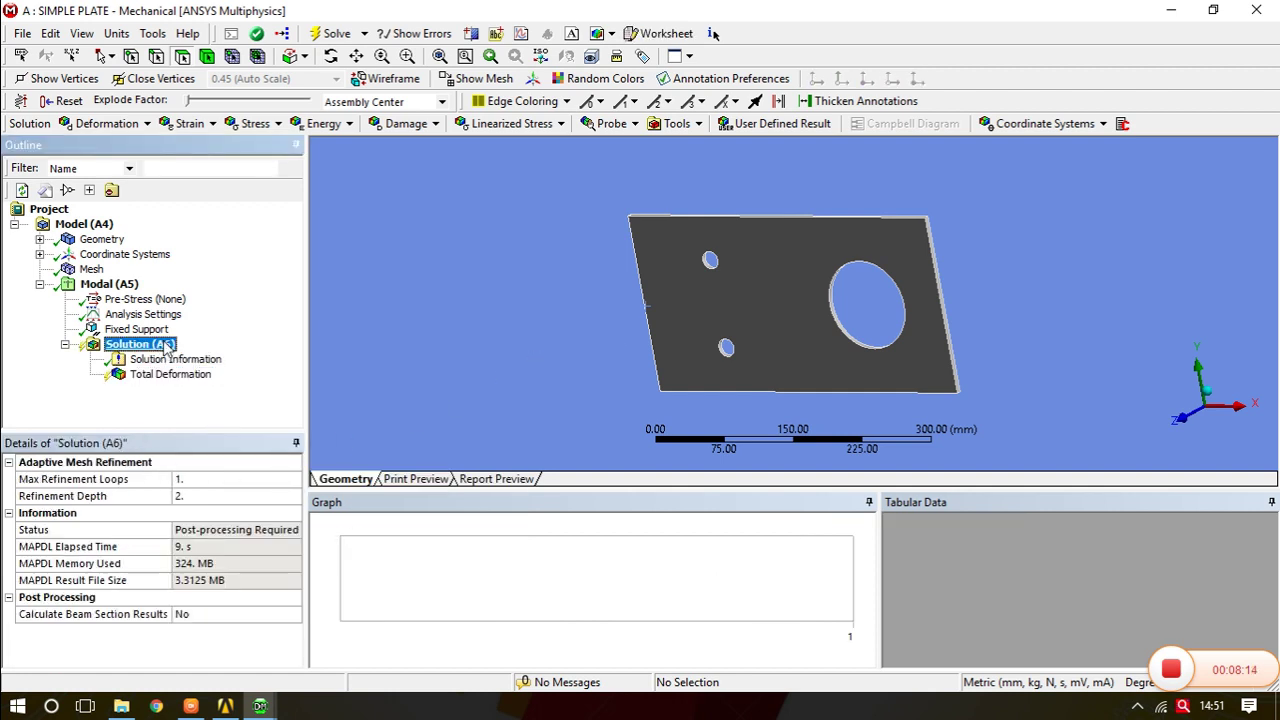
mouse_move(330, 354)
mouse_move(488, 356)
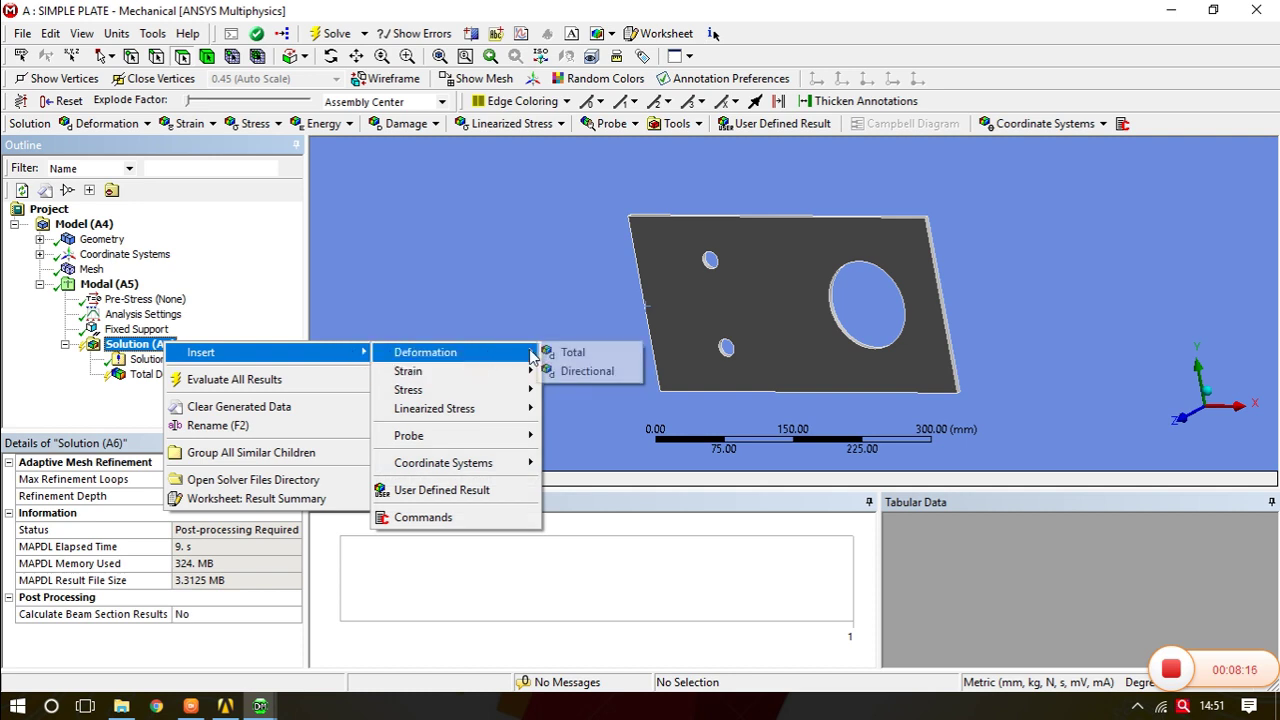
left_click(566, 354)
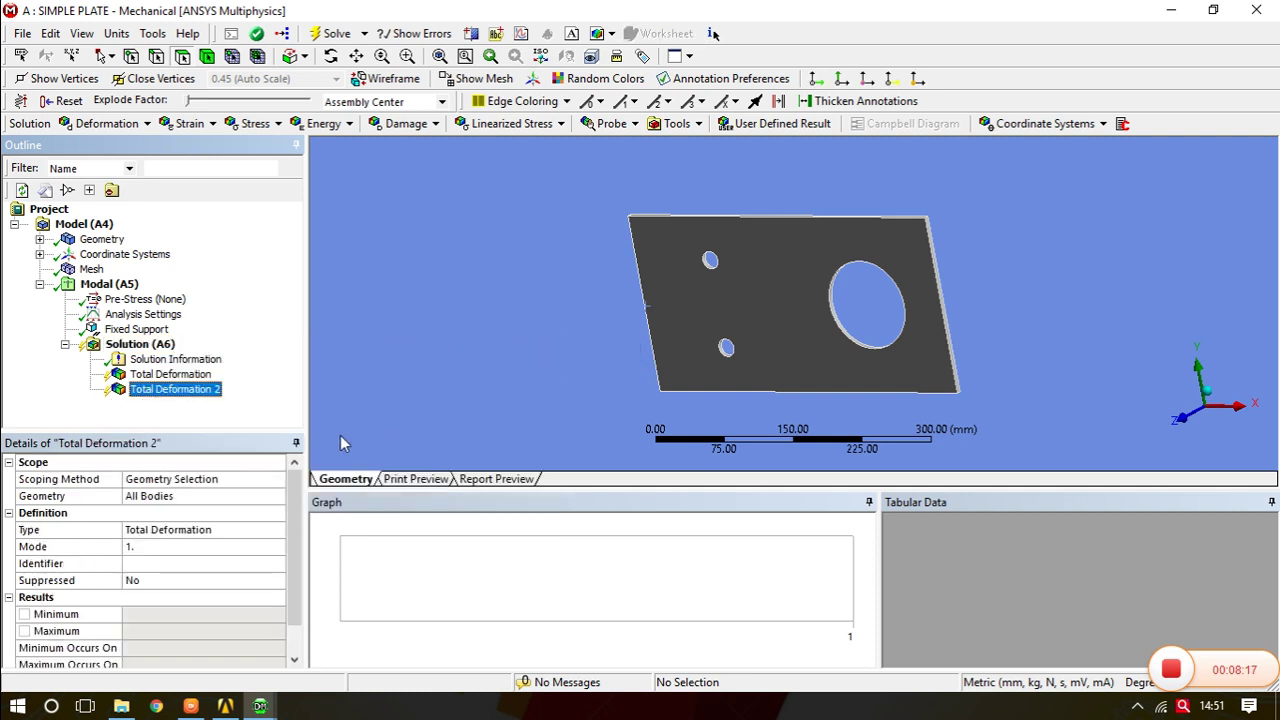
left_click(150, 548)
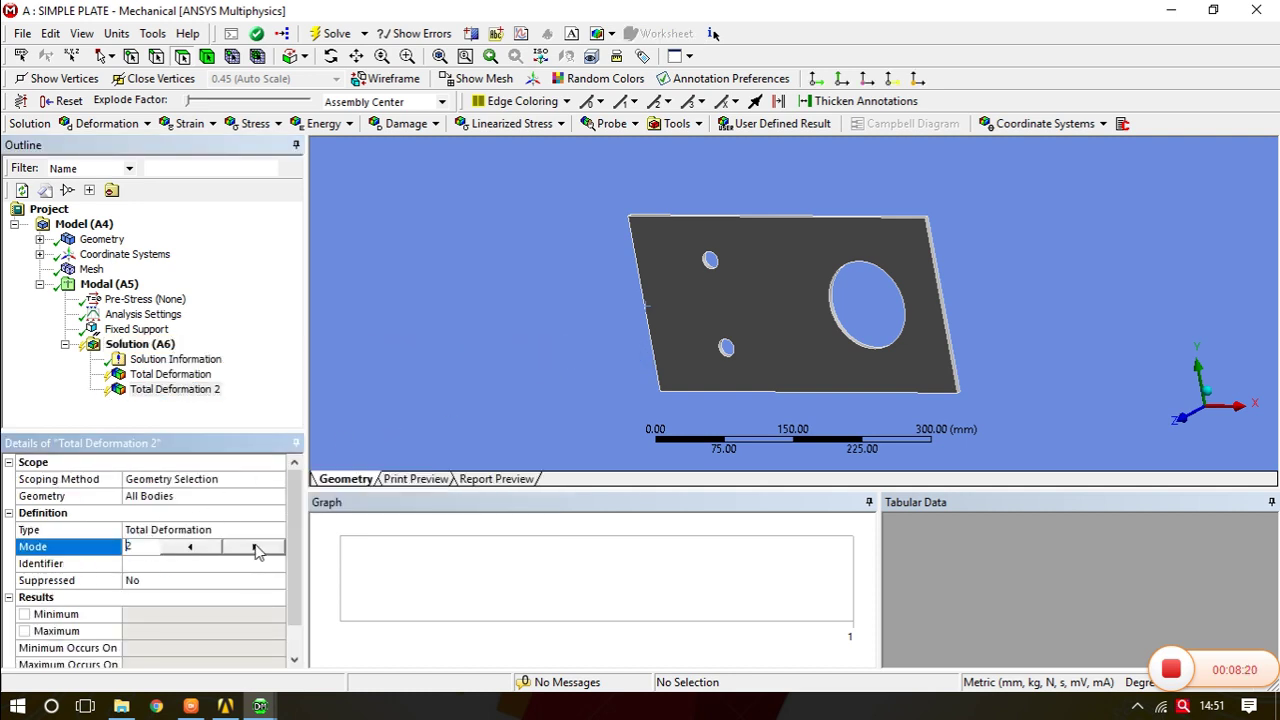
left_click(238, 397)
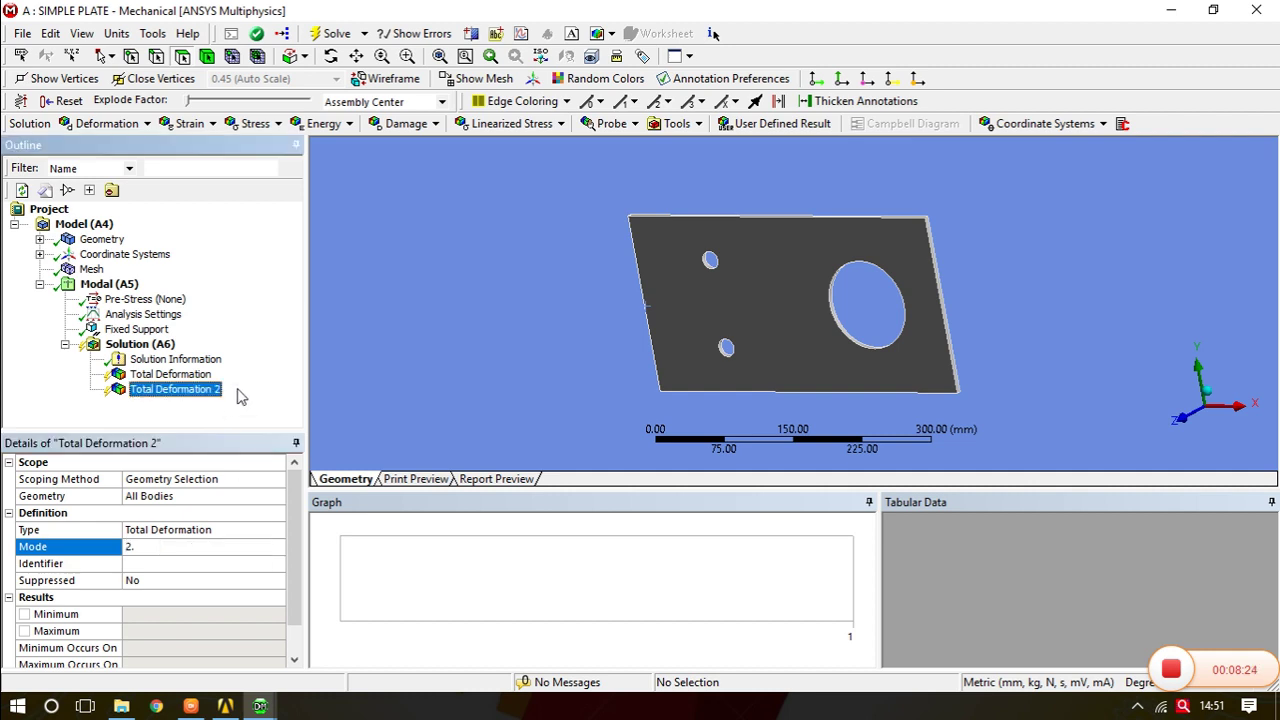
Step: Add a third Total Deformation result to the solution and set its mode to 3
left_click(148, 345)
right_click(152, 346)
mouse_move(250, 358)
mouse_move(433, 370)
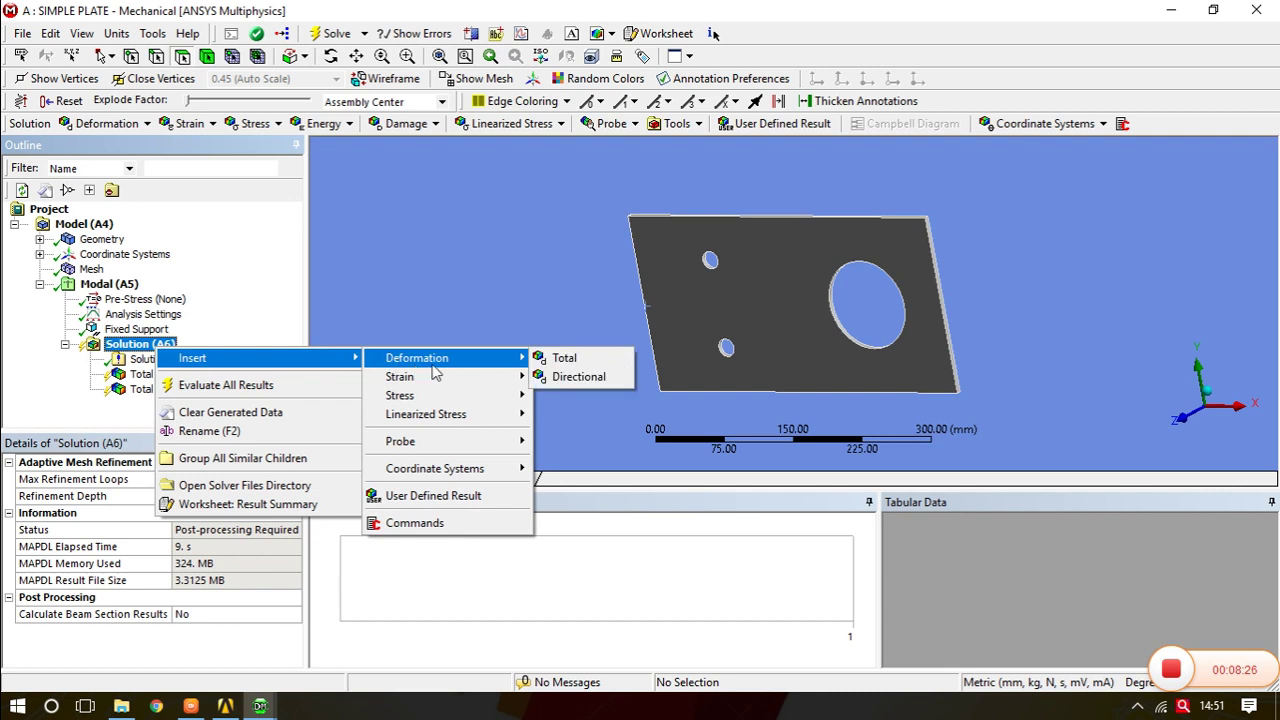
left_click(560, 358)
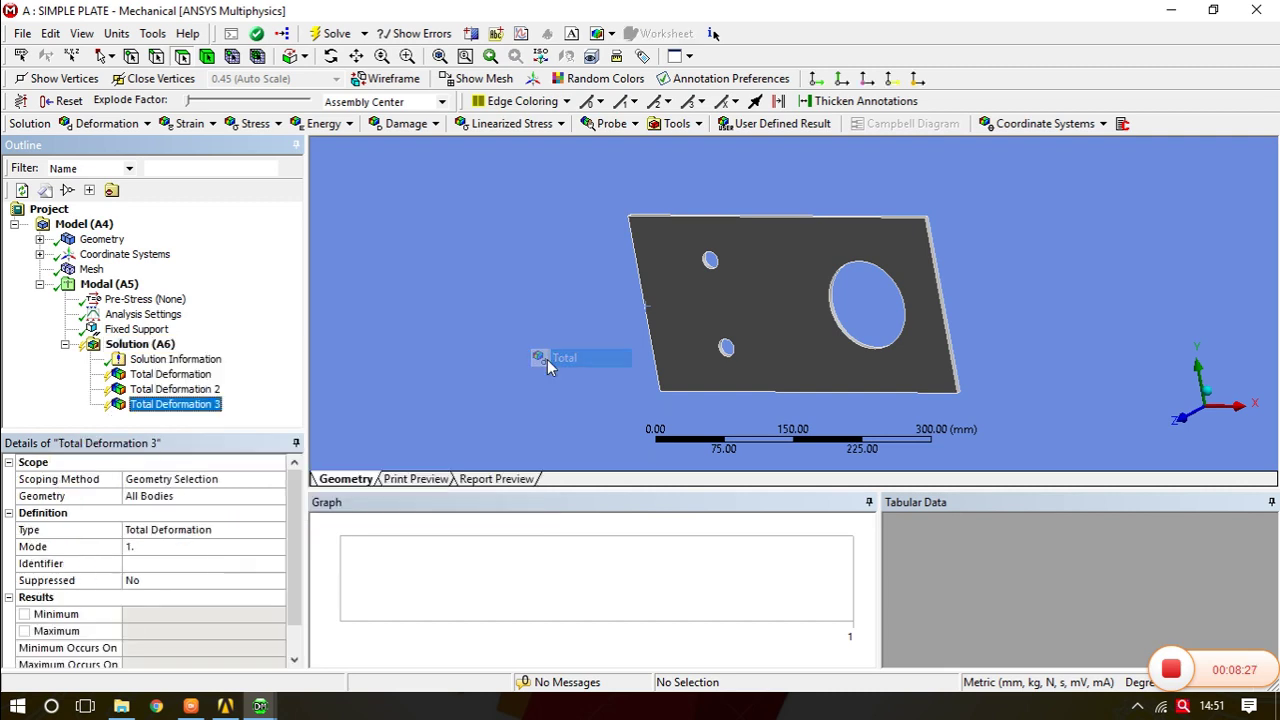
left_click(194, 548)
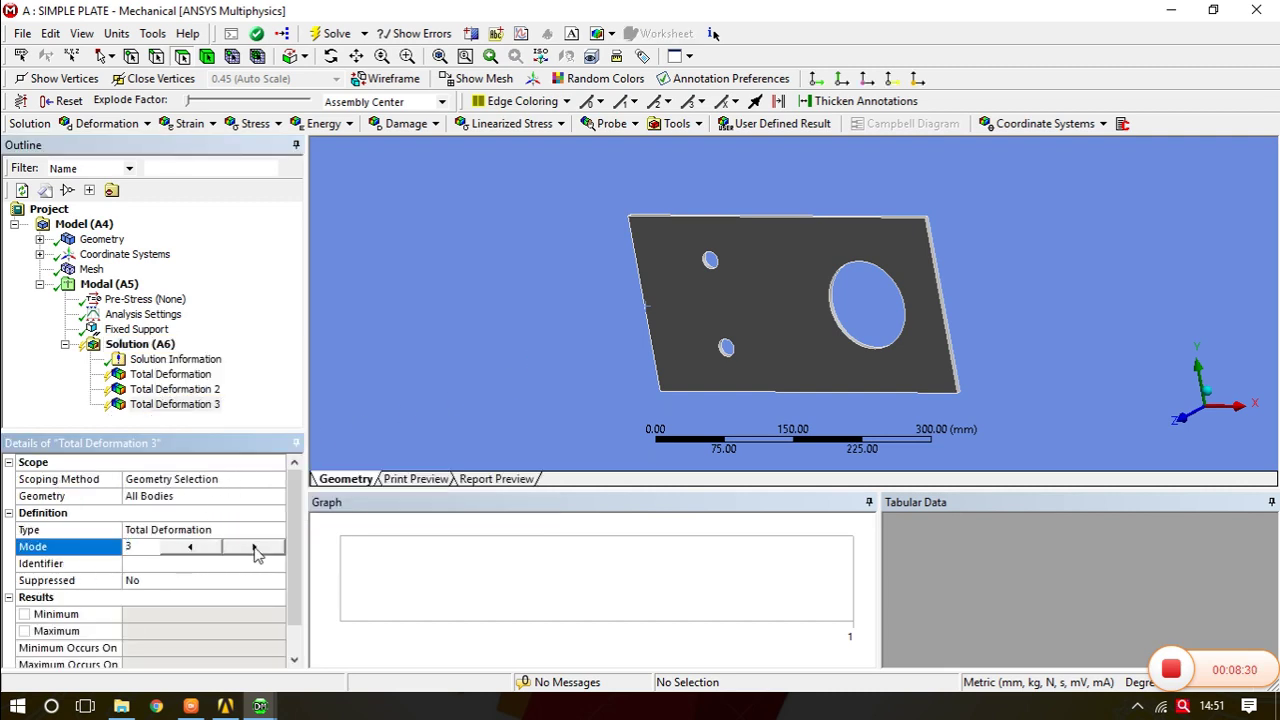
type("3")
left_click(258, 372)
Step: Add a fourth Total Deformation result to the solution and open its mode number for editing
right_click(168, 347)
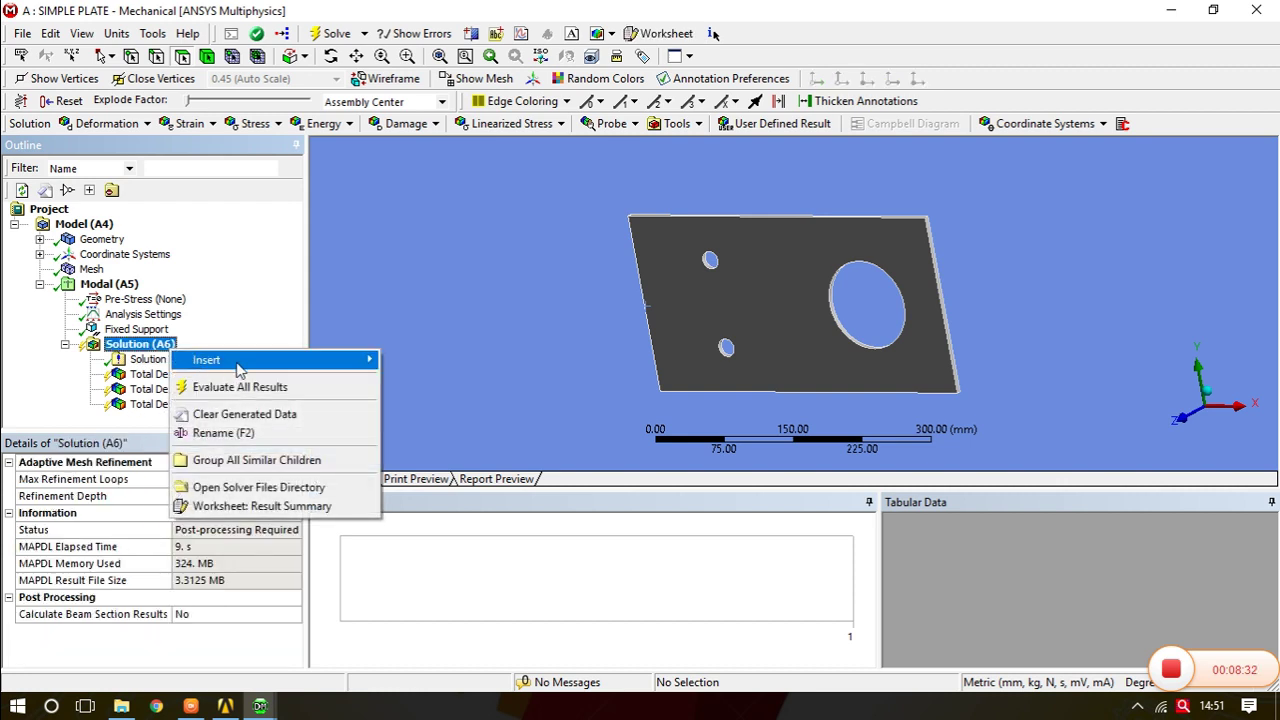
mouse_move(360, 360)
mouse_move(425, 362)
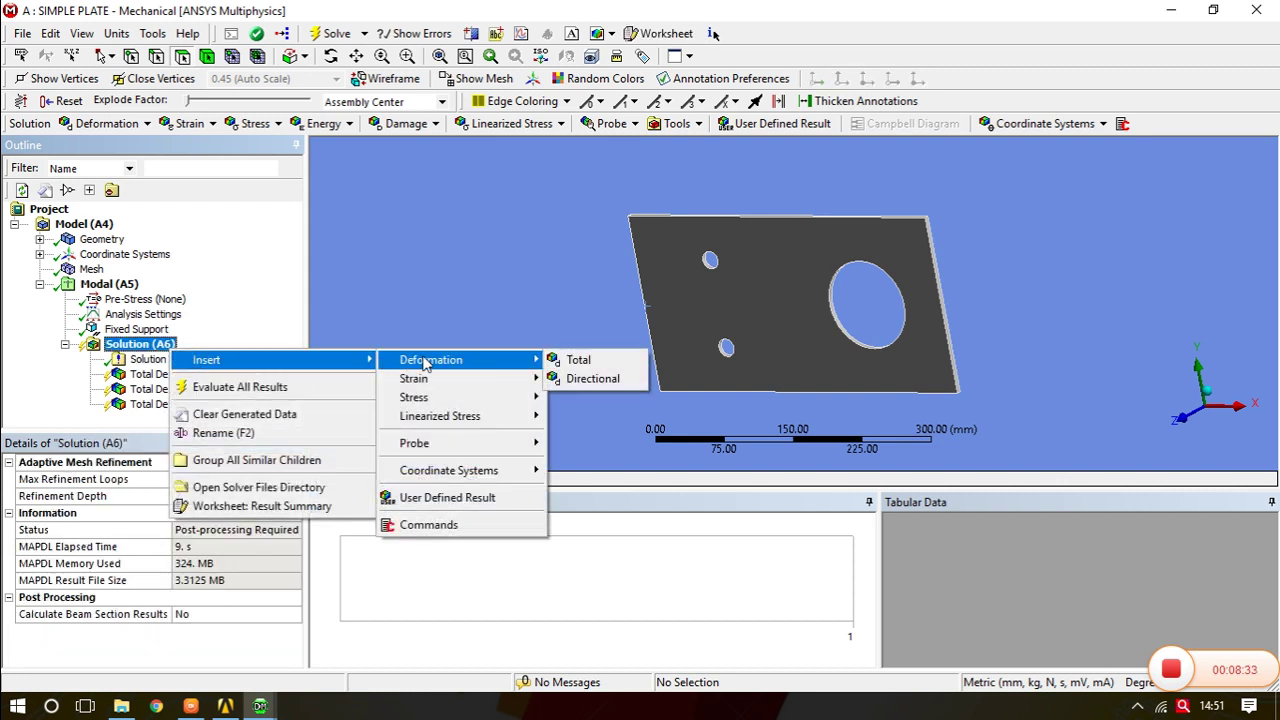
left_click(578, 360)
left_click(164, 549)
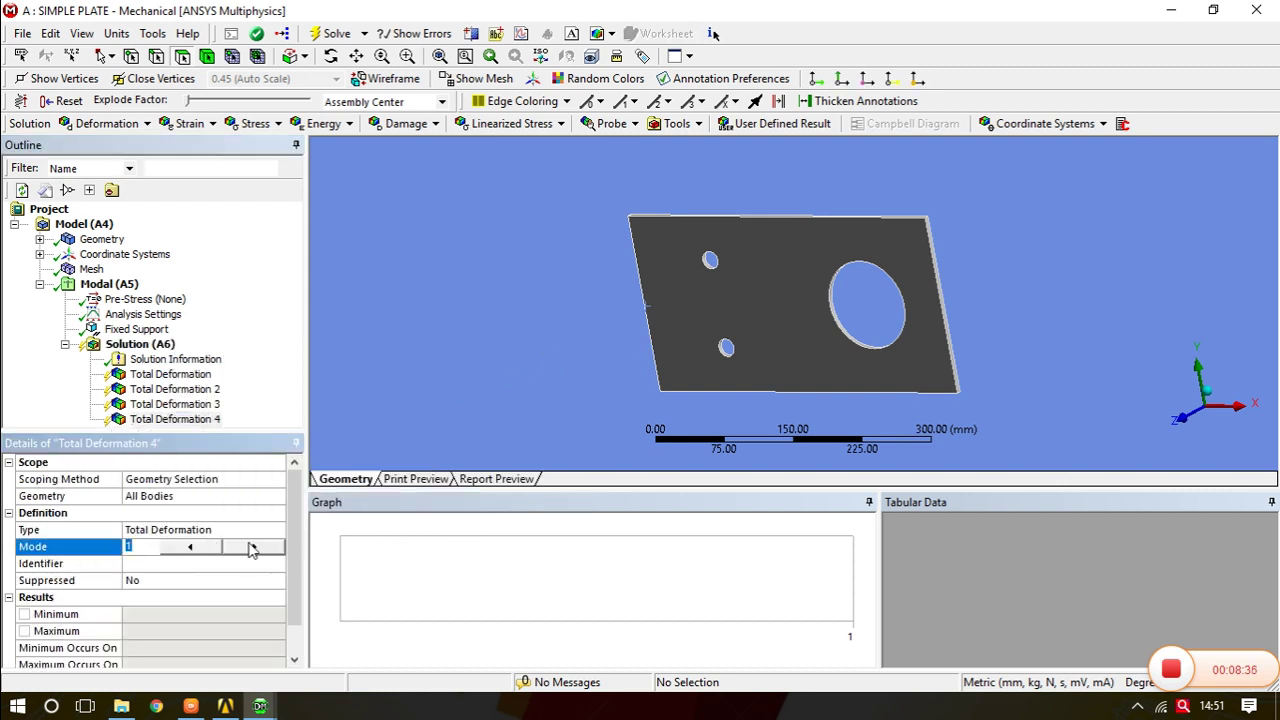
Step: Add a fifth Total Deformation result to the solution and set its mode to 5
right_click(165, 347)
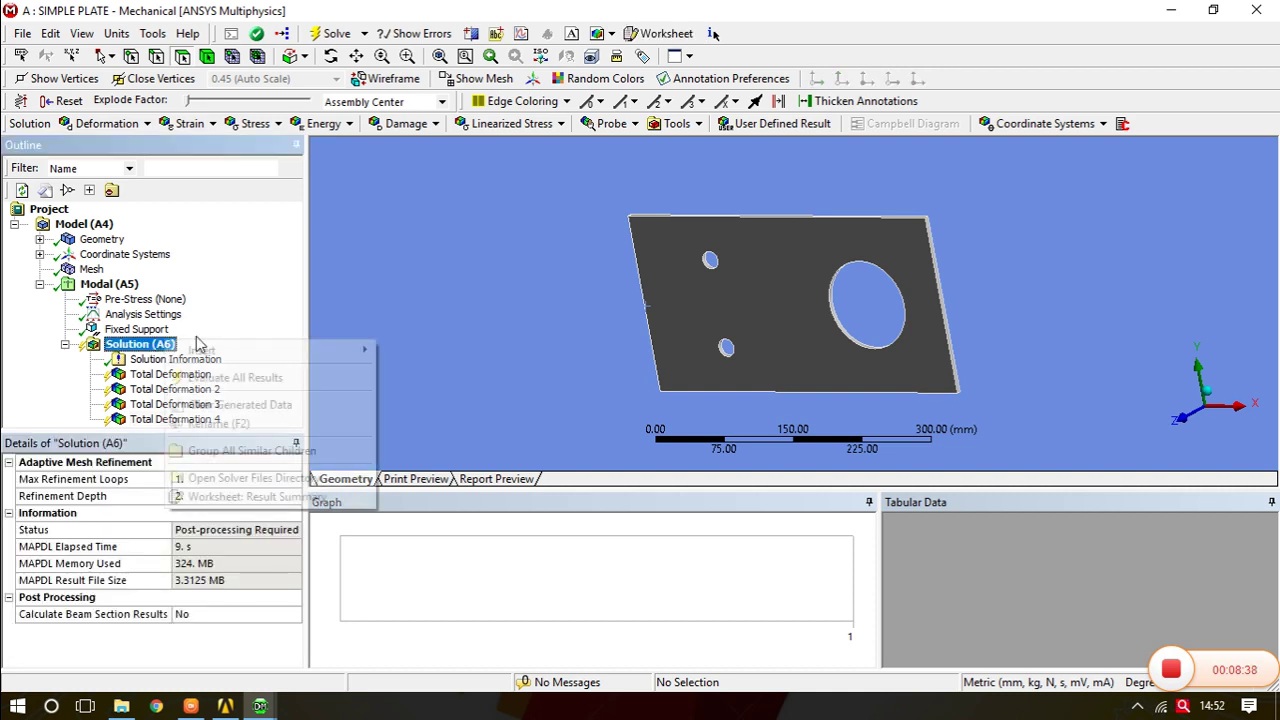
mouse_move(360, 352)
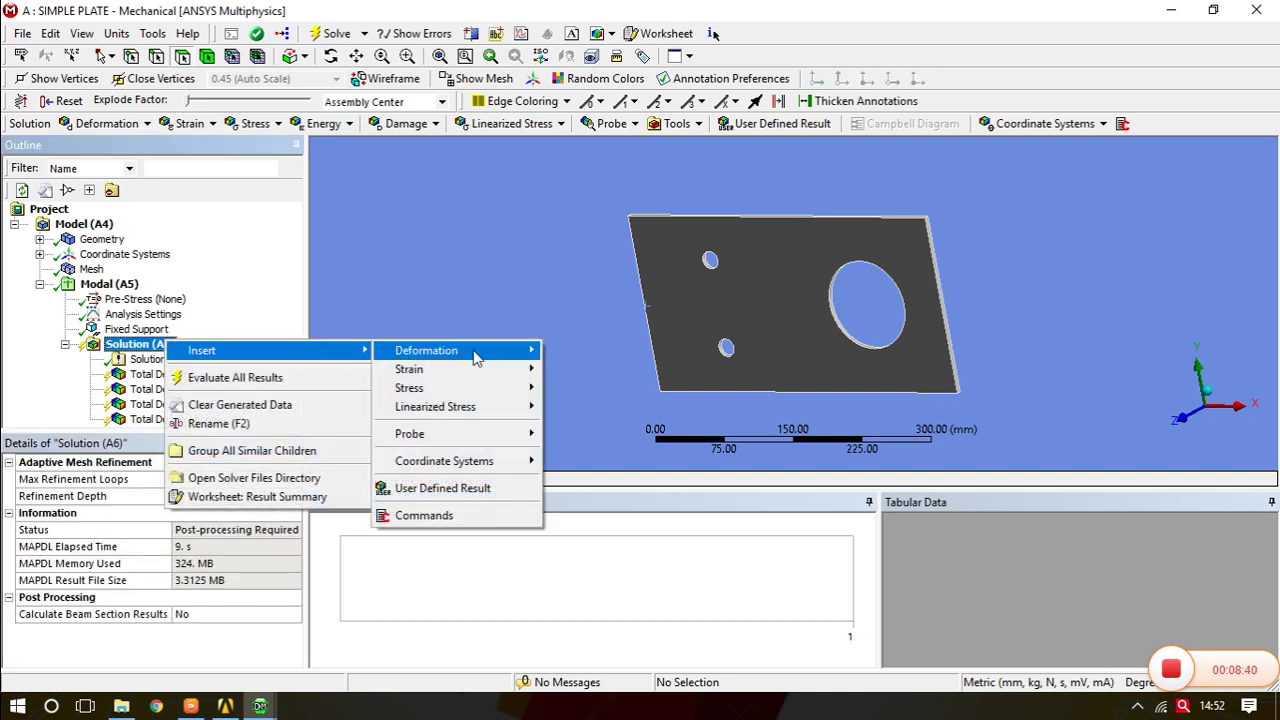
mouse_move(500, 351)
left_click(575, 351)
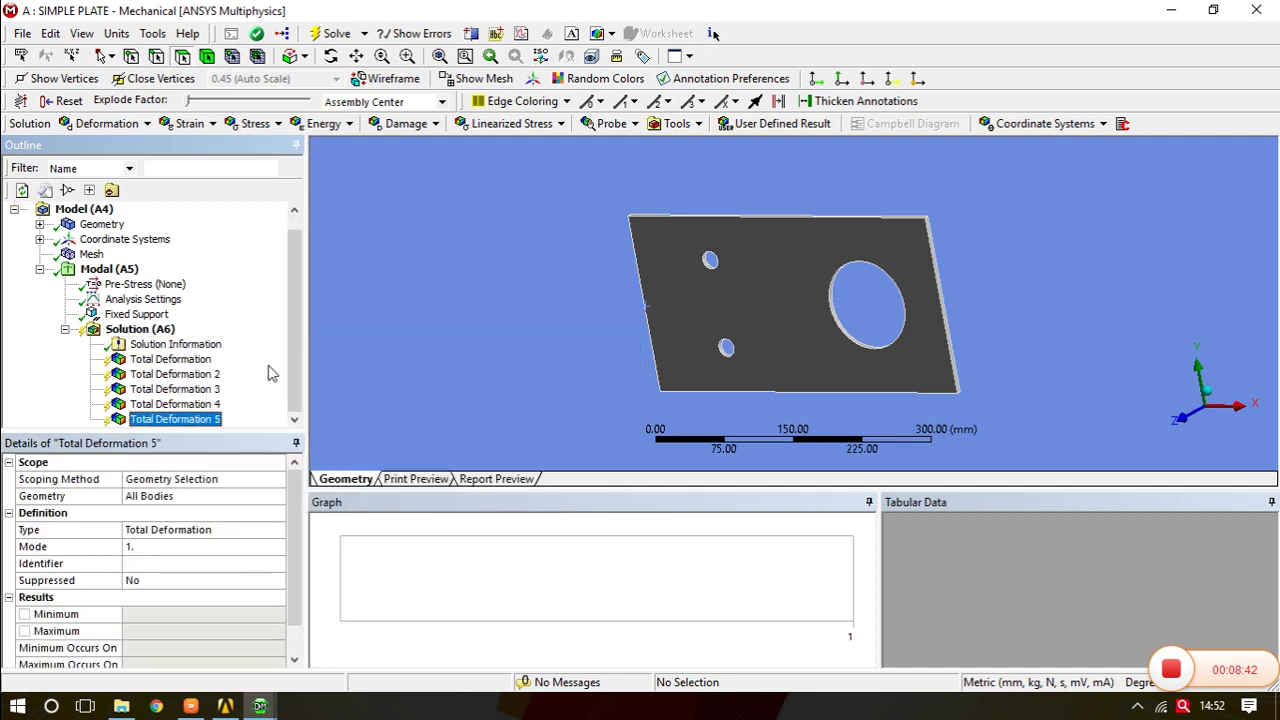
left_click(197, 548)
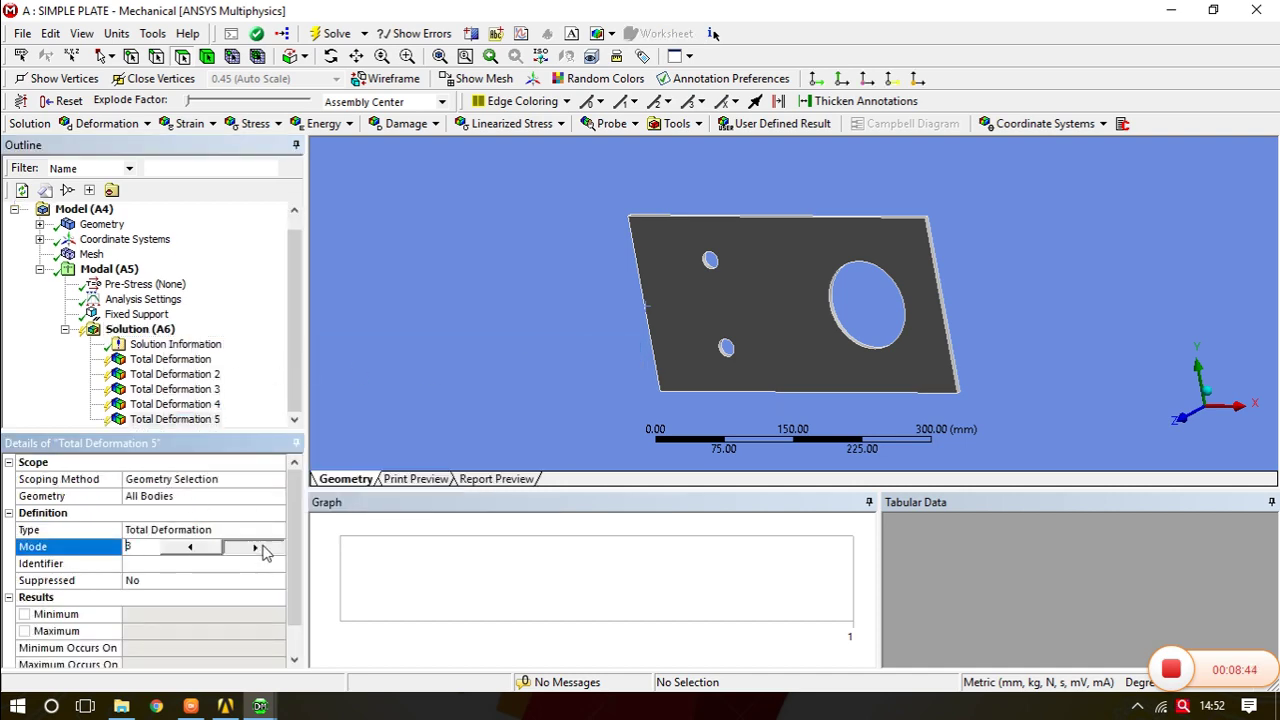
left_click(255, 370)
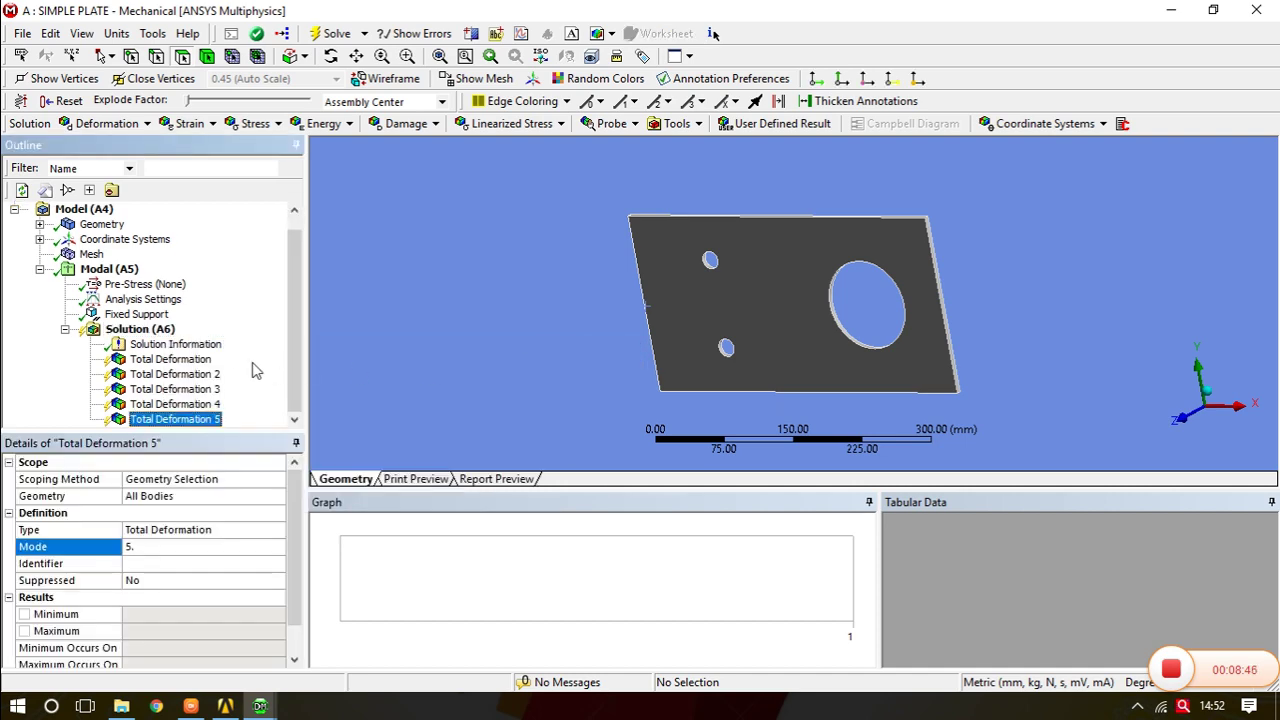
Step: Add a sixth Total Deformation result to the solution and set its mode to 6
right_click(172, 336)
mouse_move(314, 346)
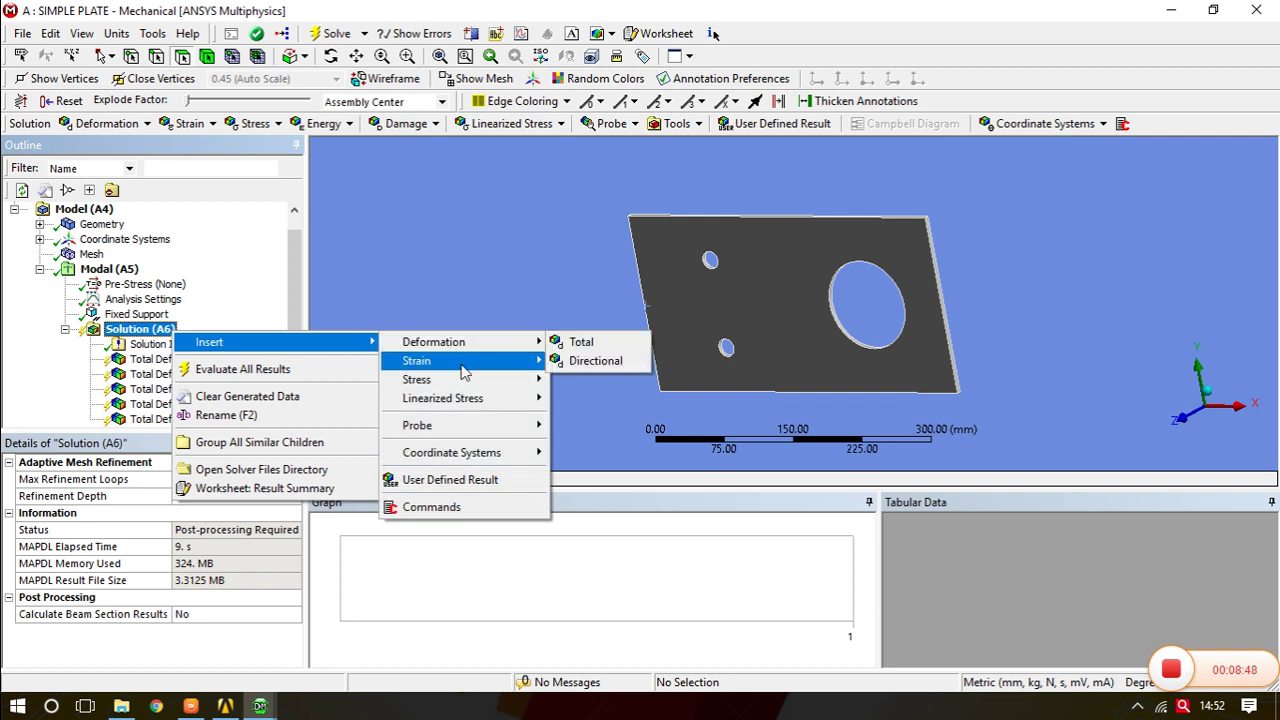
mouse_move(440, 342)
left_click(578, 342)
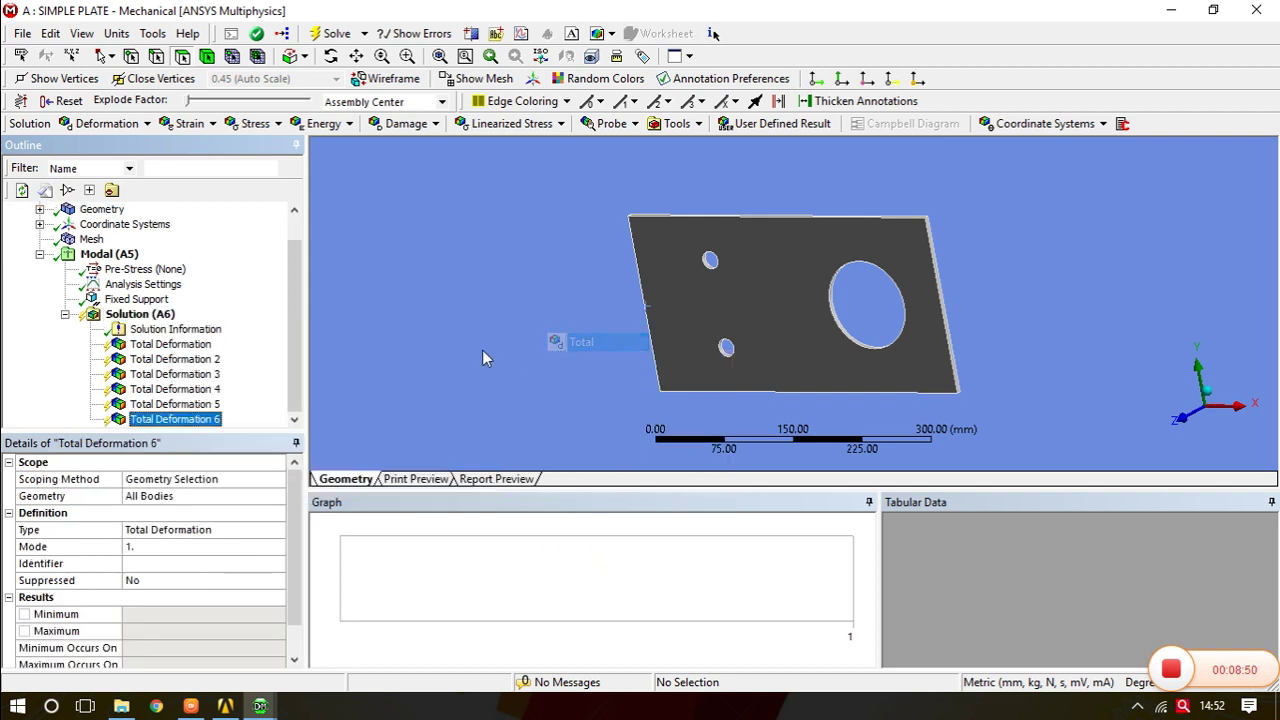
left_click(173, 550)
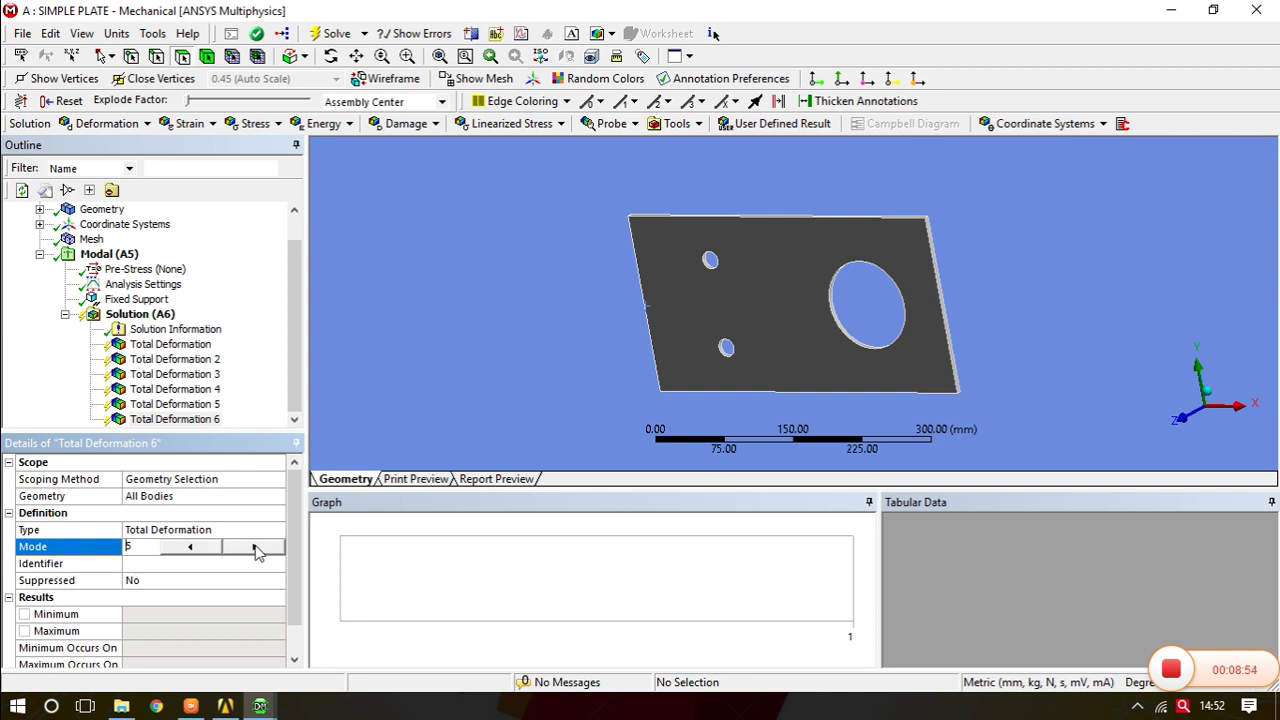
key("Return")
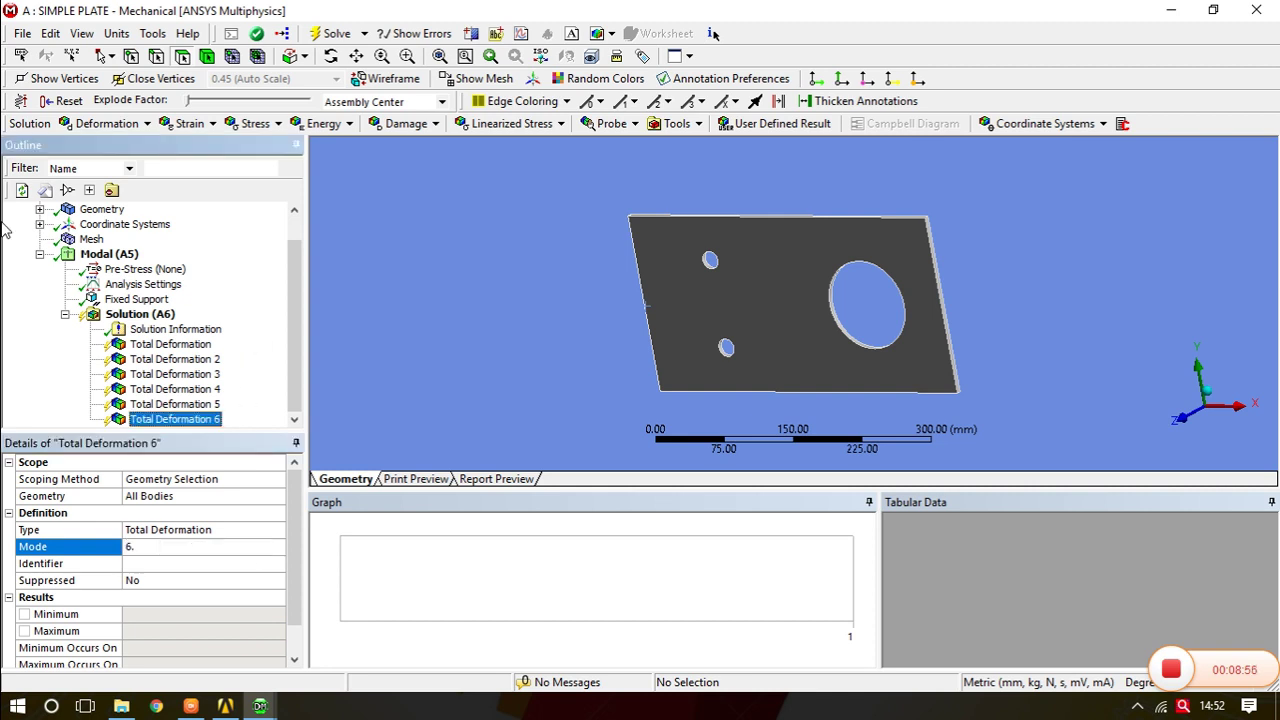
Step: Solve the modal analysis and display the mode 6 Total Deformation result at 1.0 (True Scale)
left_click(334, 34)
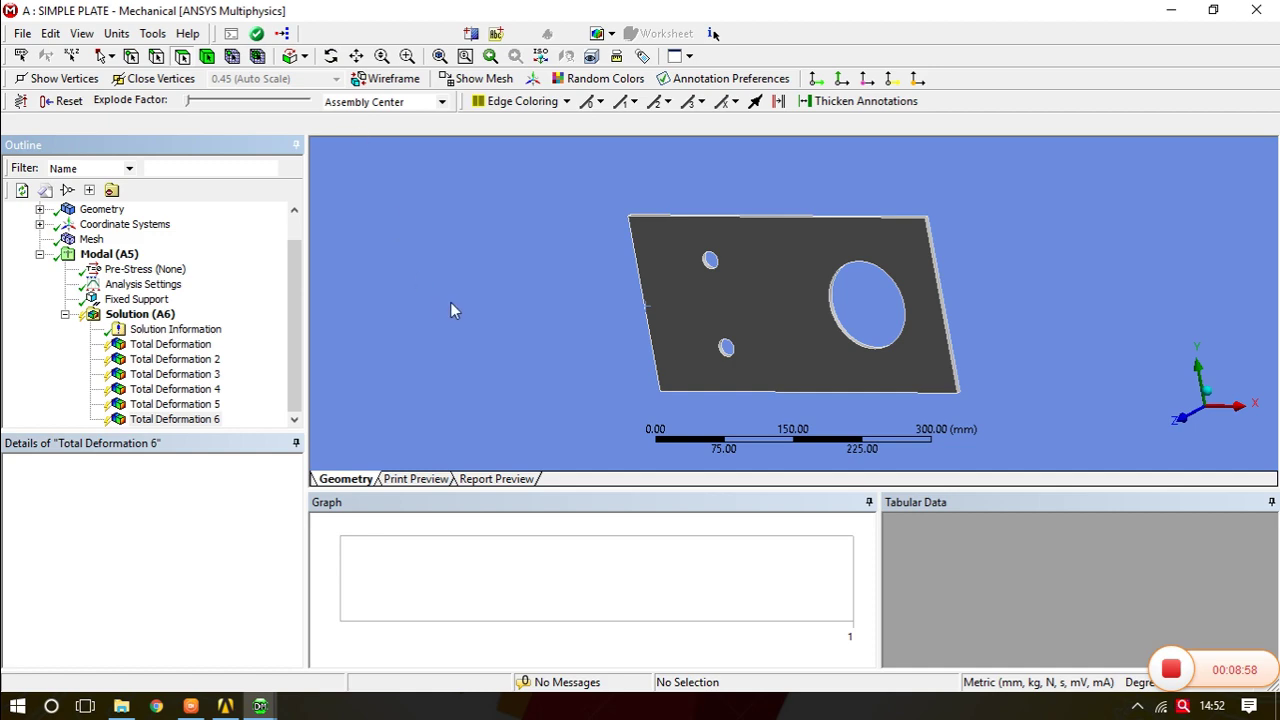
mouse_move(713, 338)
left_mouse_down()
mouse_move(672, 336)
mouse_move(696, 320)
left_mouse_up()
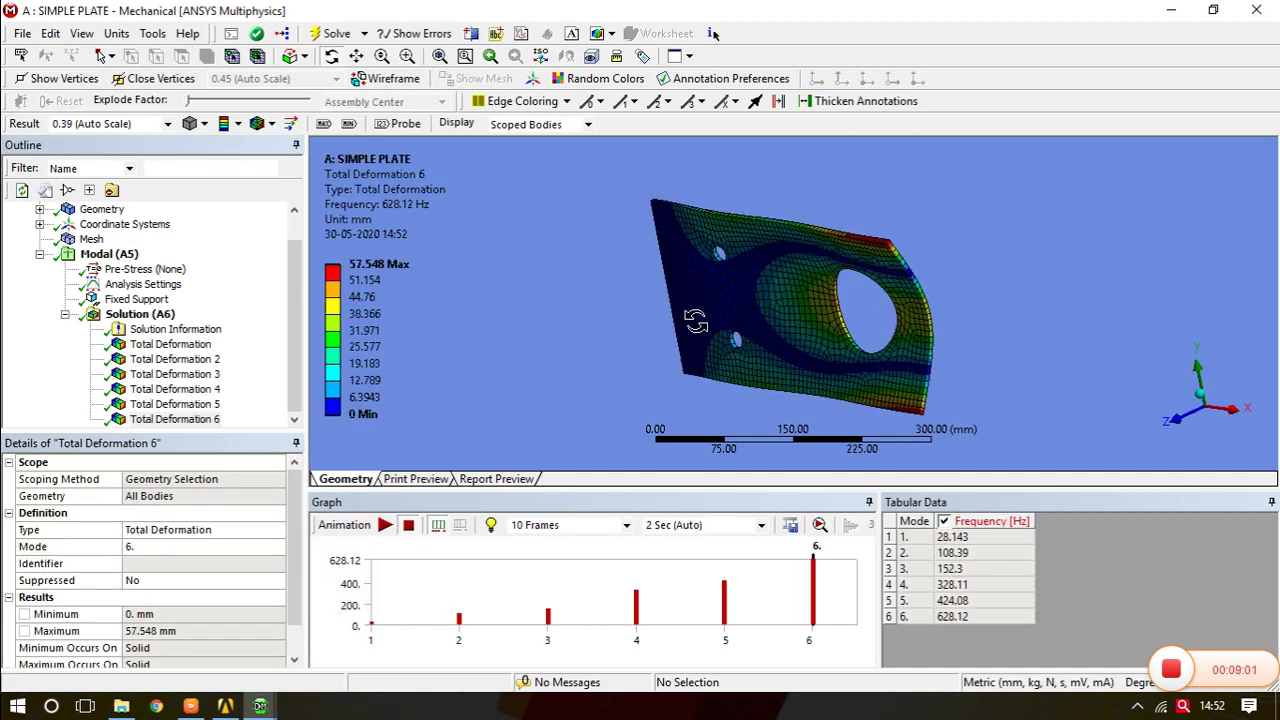
left_click(167, 125)
left_click(86, 154)
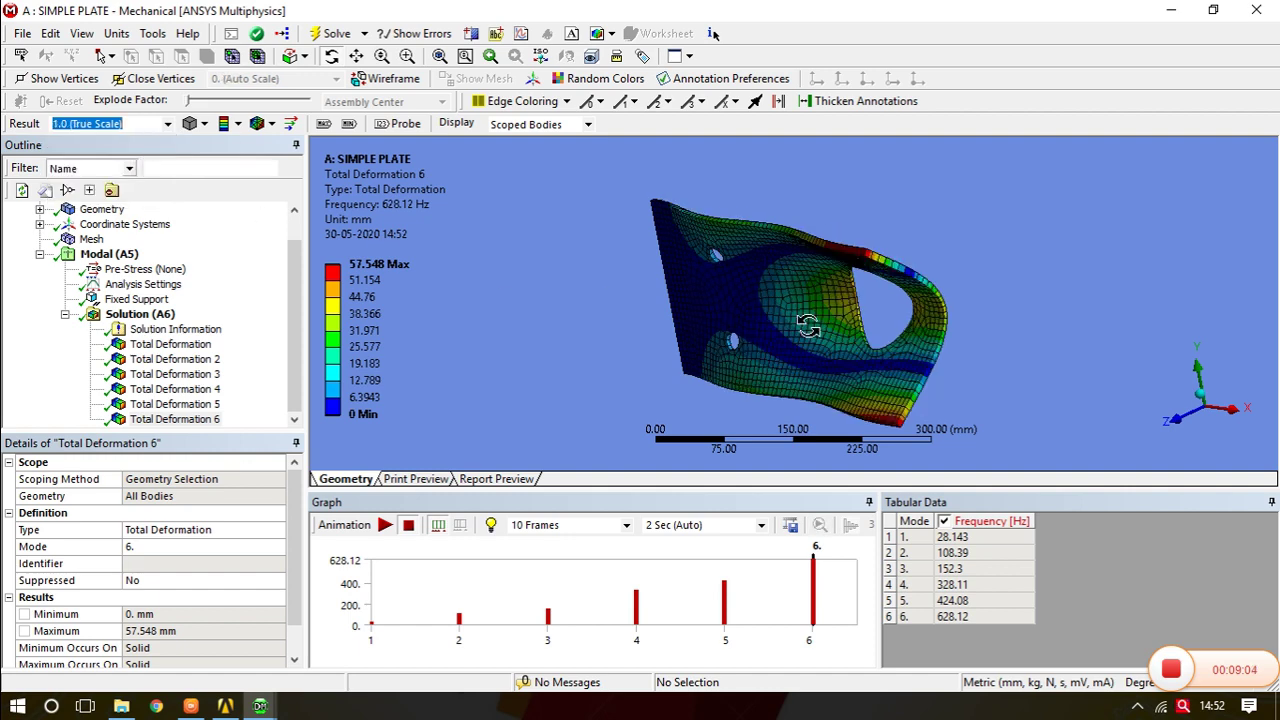
left_click_drag(808, 326, 790, 300)
Step: Display the mode 6 result at 0.0 (Undeformed) scale and examine the contour distribution across the flat plate
left_click(167, 124)
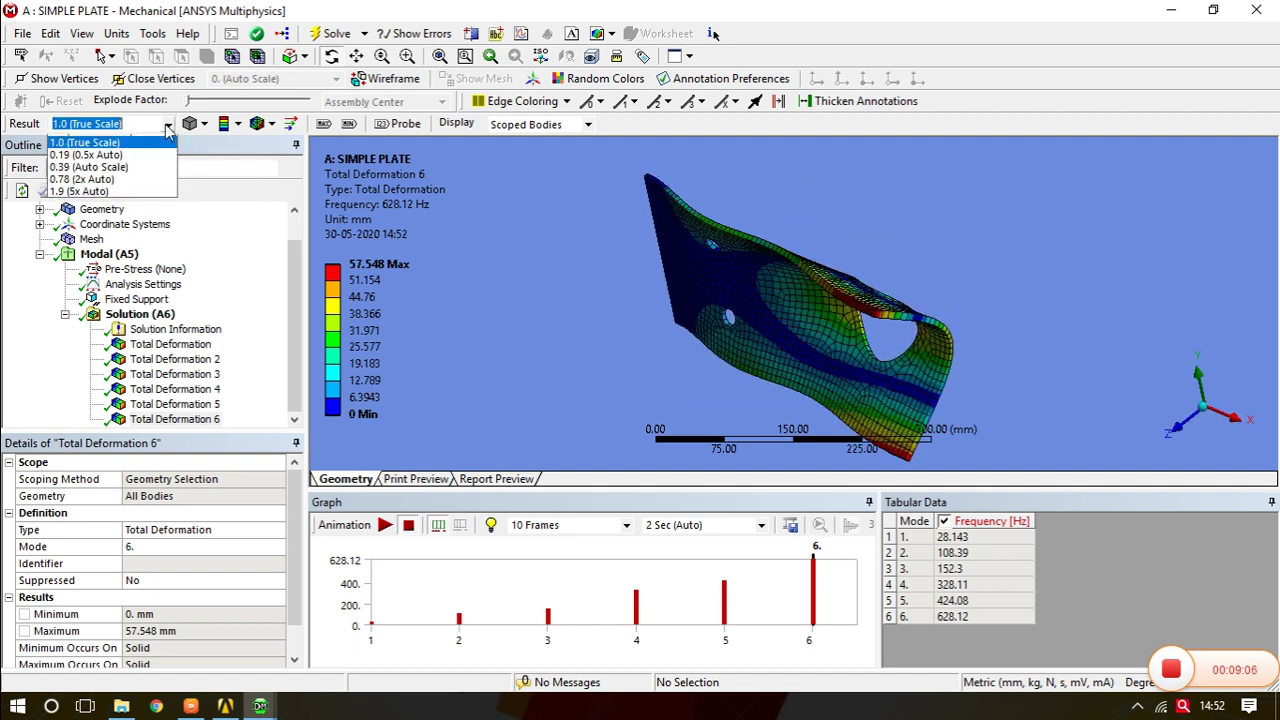
left_click(125, 140)
left_click_drag(796, 345, 865, 308)
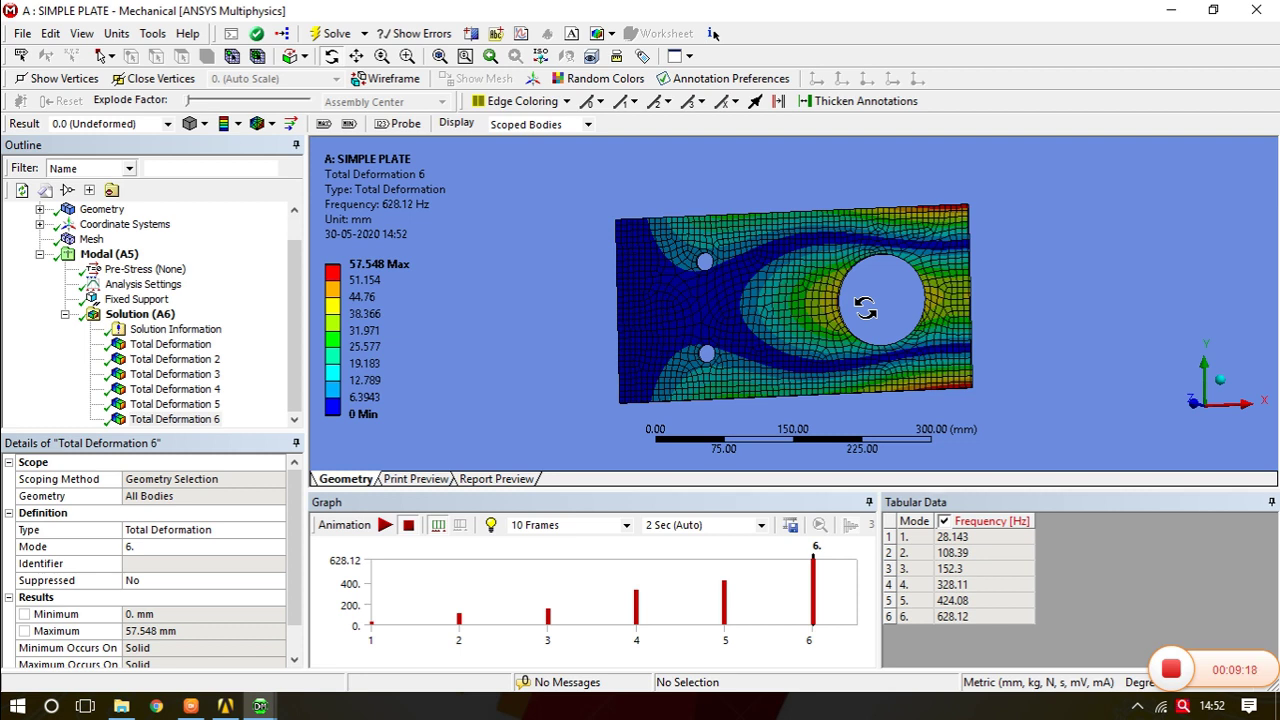
left_click_drag(705, 368, 779, 395)
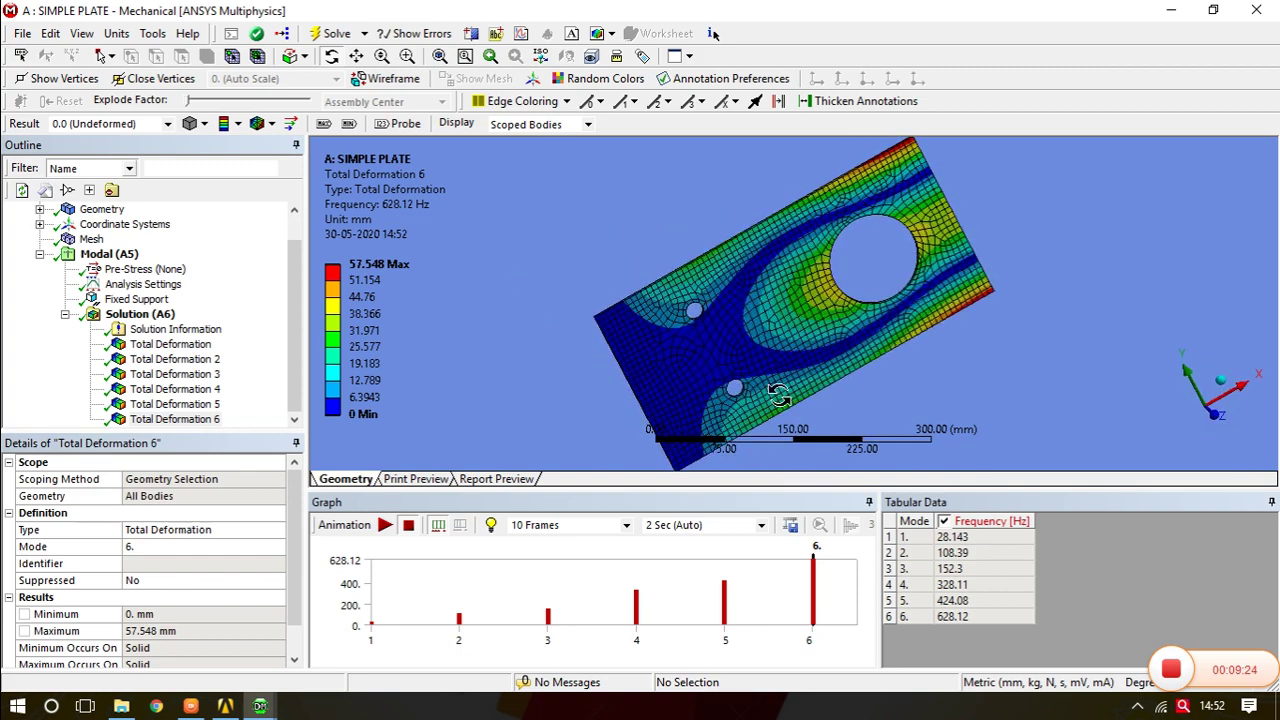
scroll(758, 345, "down", 3)
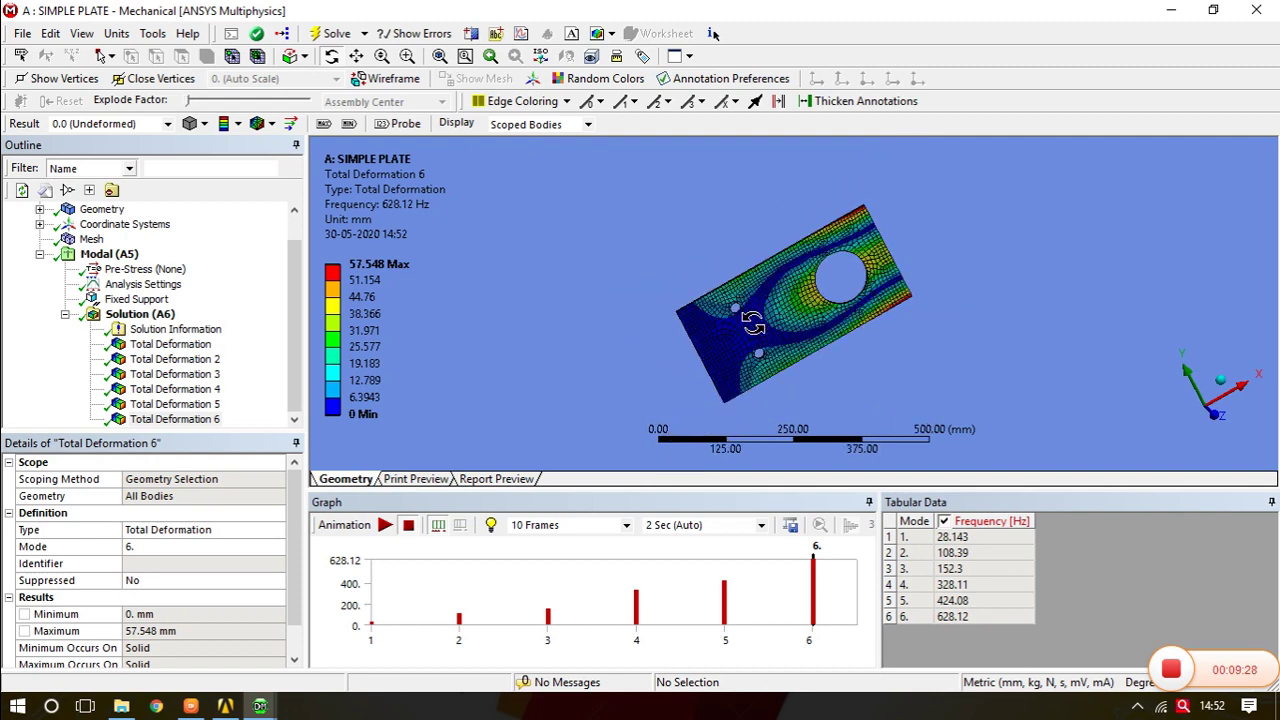
scroll(752, 322, "up", 1)
left_click_drag(752, 322, 740, 318)
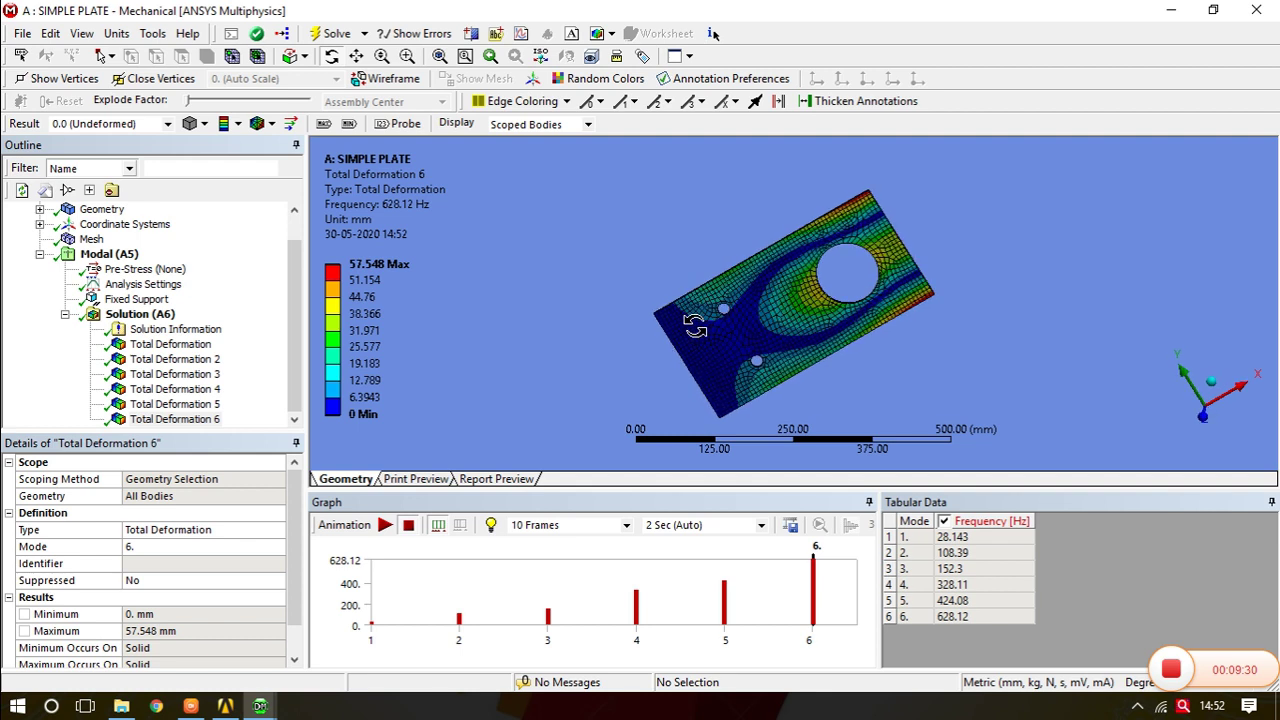
Step: Display the mode 1 Total Deformation result at 1.0 (True Scale) and play its animation, examining the bending plate edge-on
left_click(170, 344)
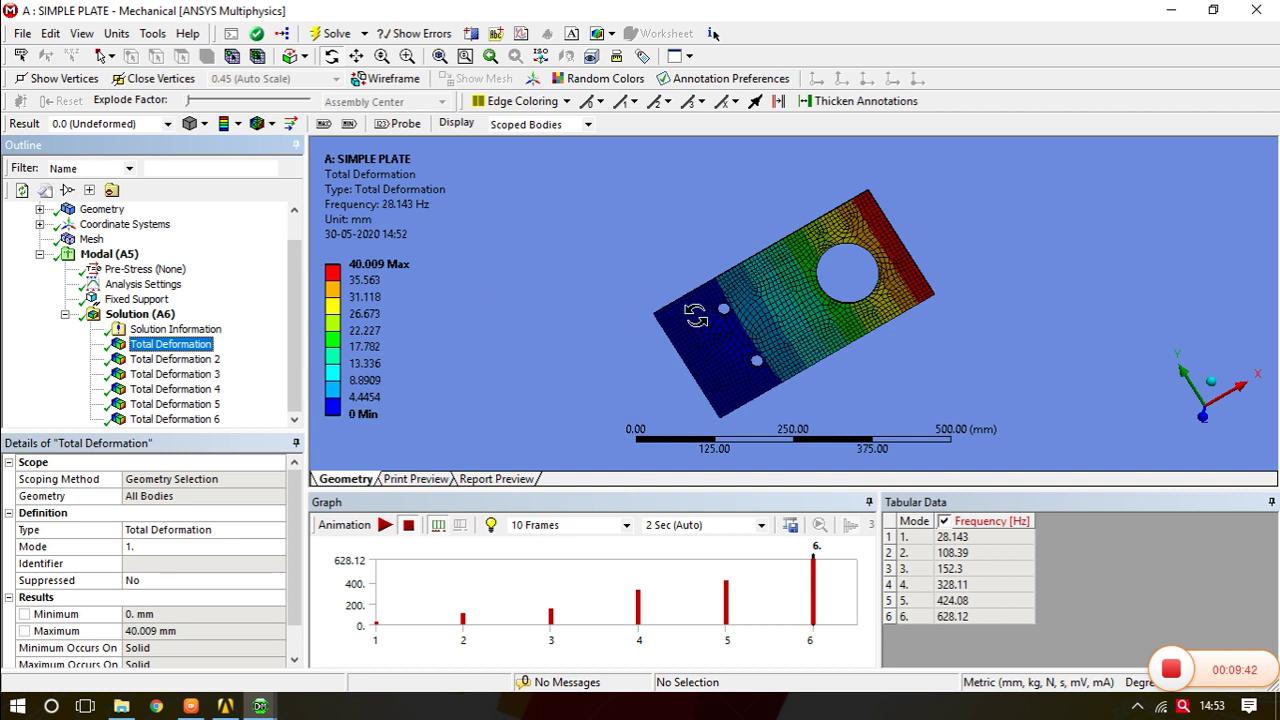
left_click_drag(695, 316, 656, 313)
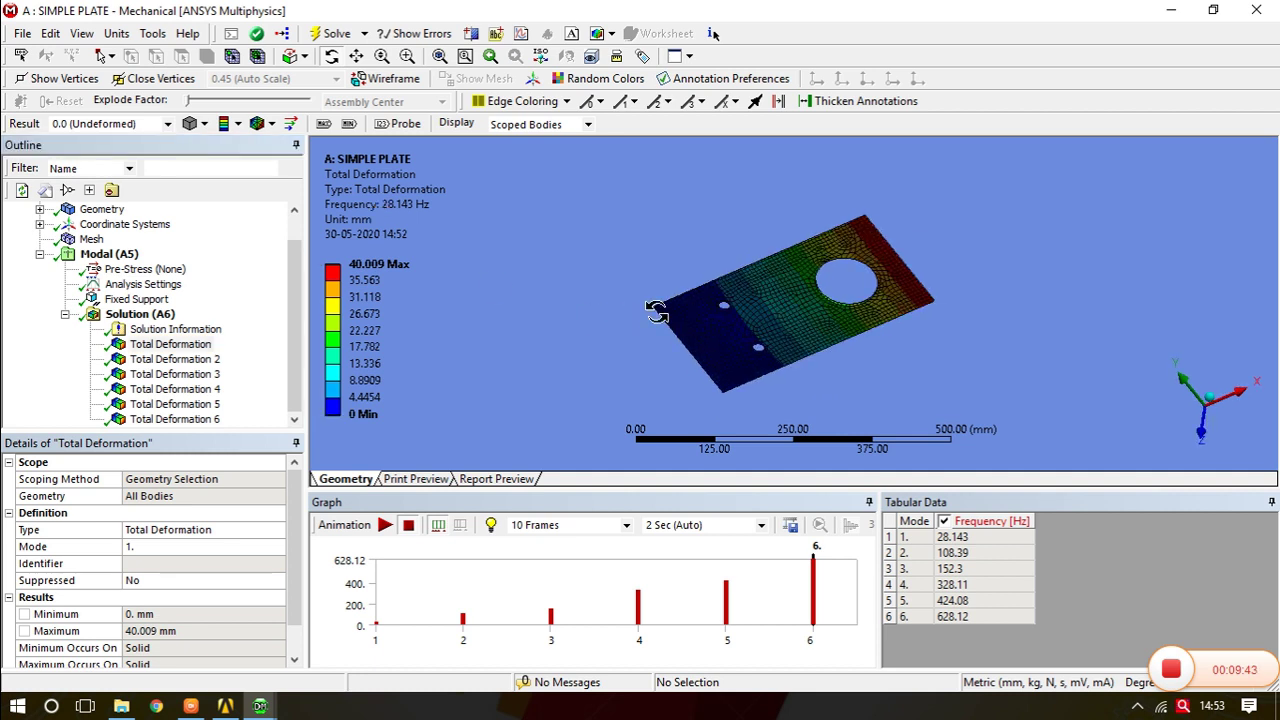
left_click(167, 123)
left_click(151, 164)
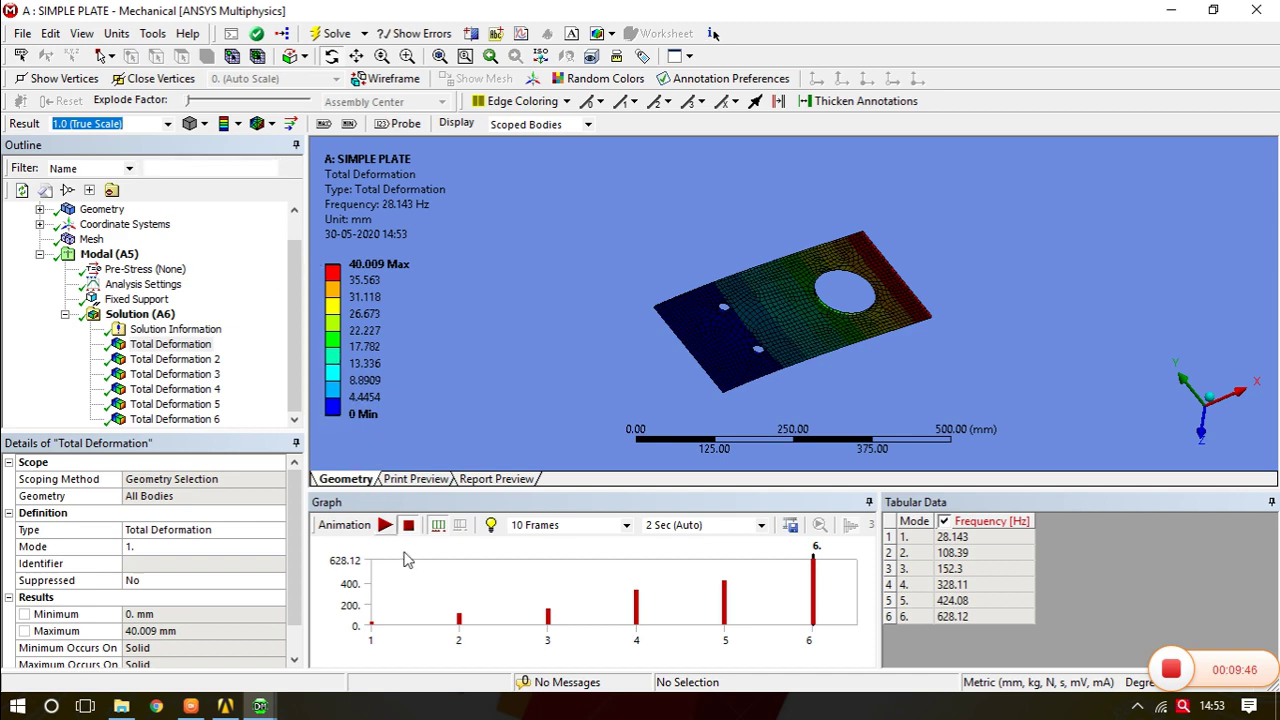
left_click(384, 524)
left_click_drag(569, 409, 849, 206)
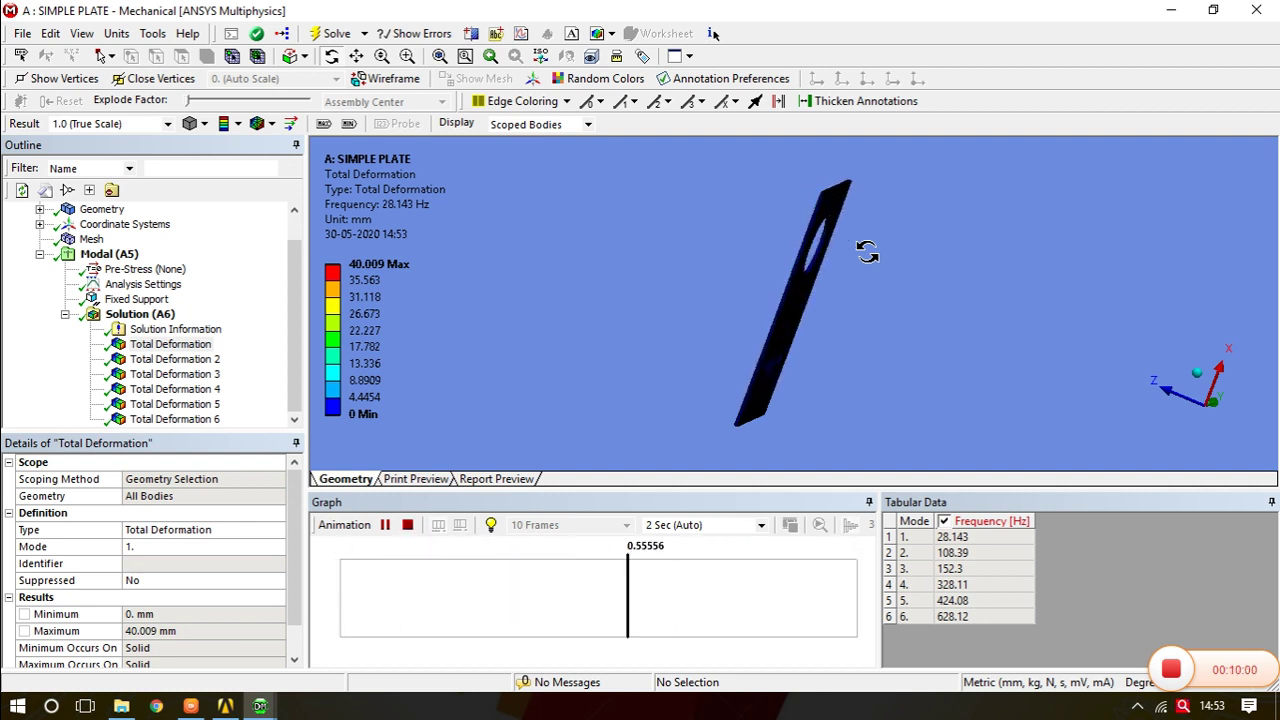
left_click_drag(867, 253, 717, 377)
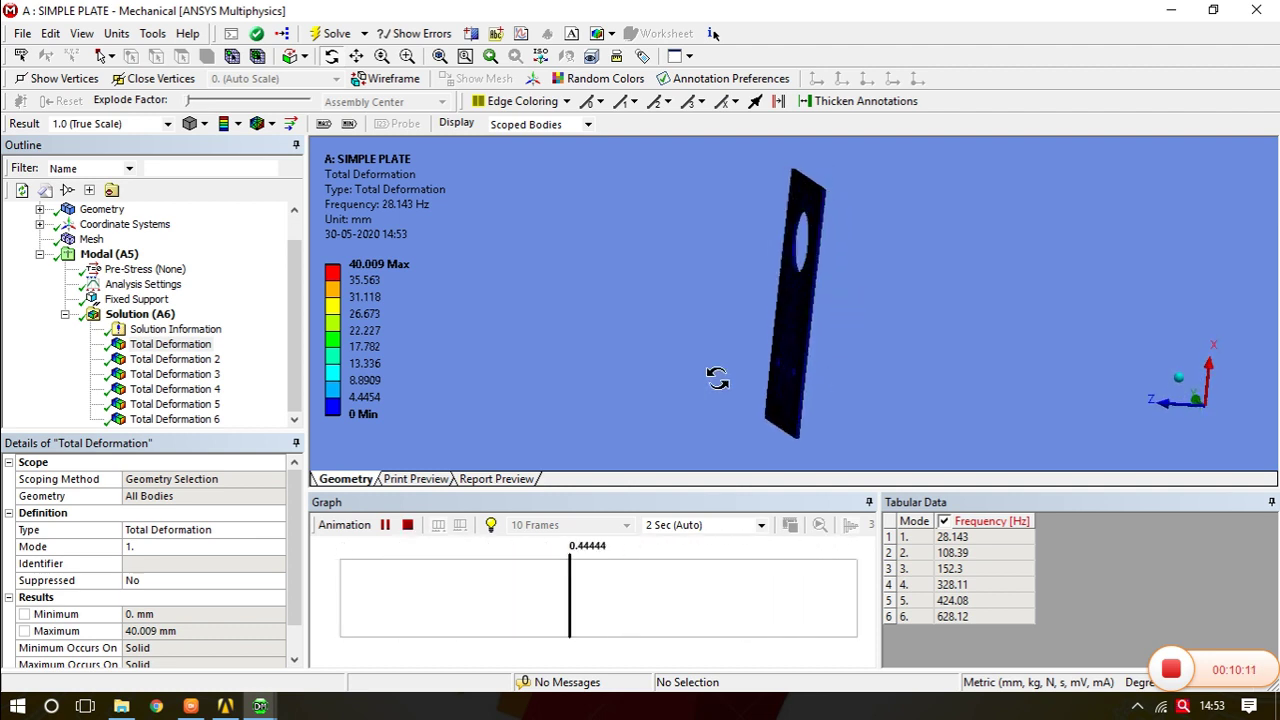
Step: Play the deformation animations of mode 2 and mode 3 one after the other
left_click(196, 363)
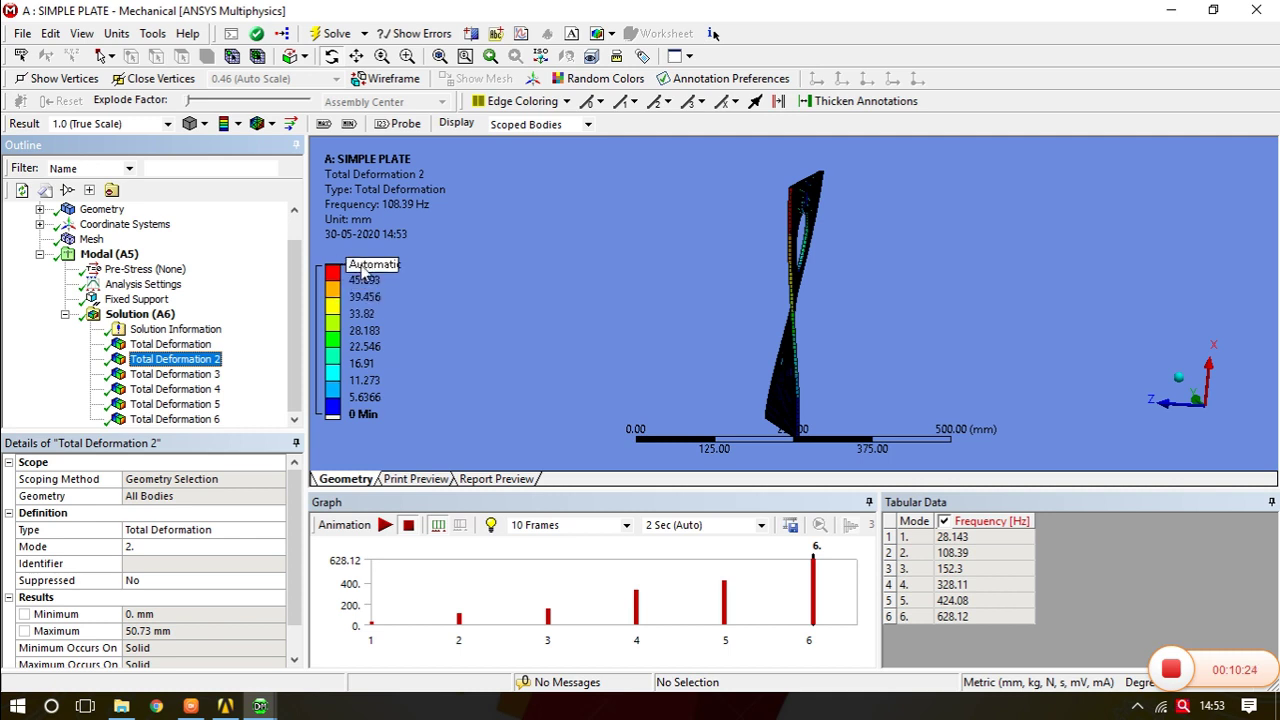
left_click(384, 524)
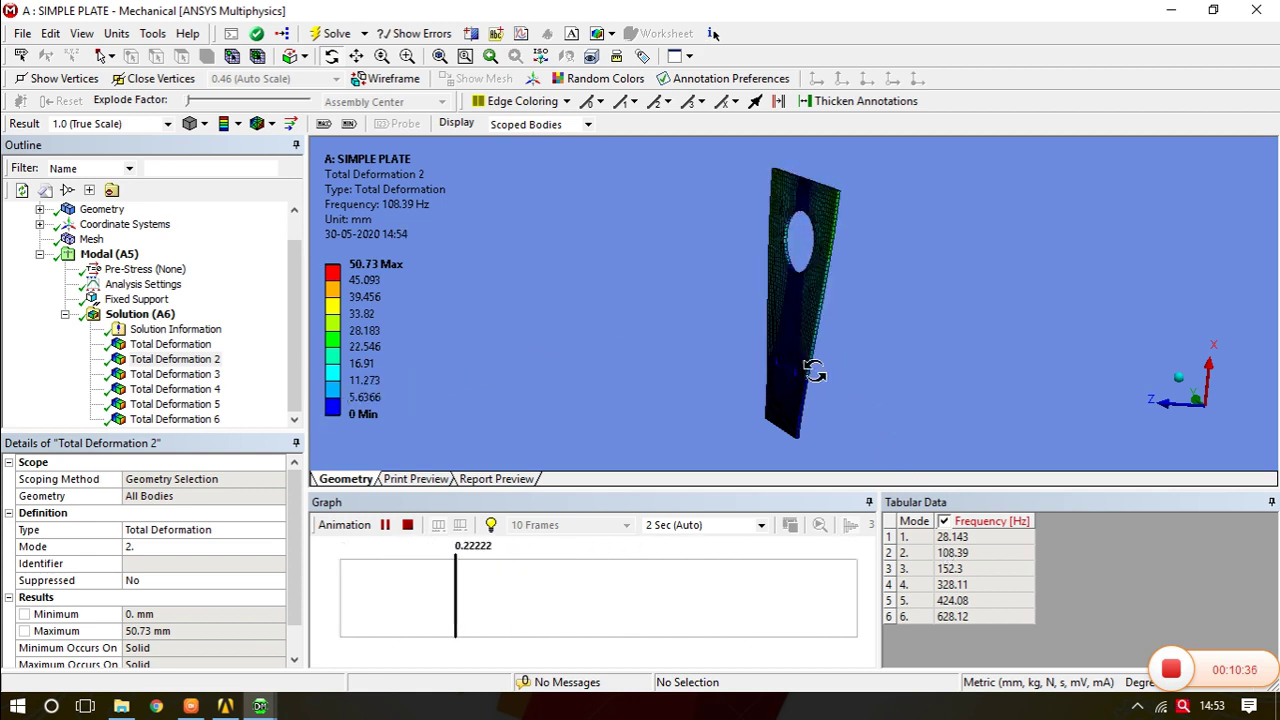
left_click(209, 376)
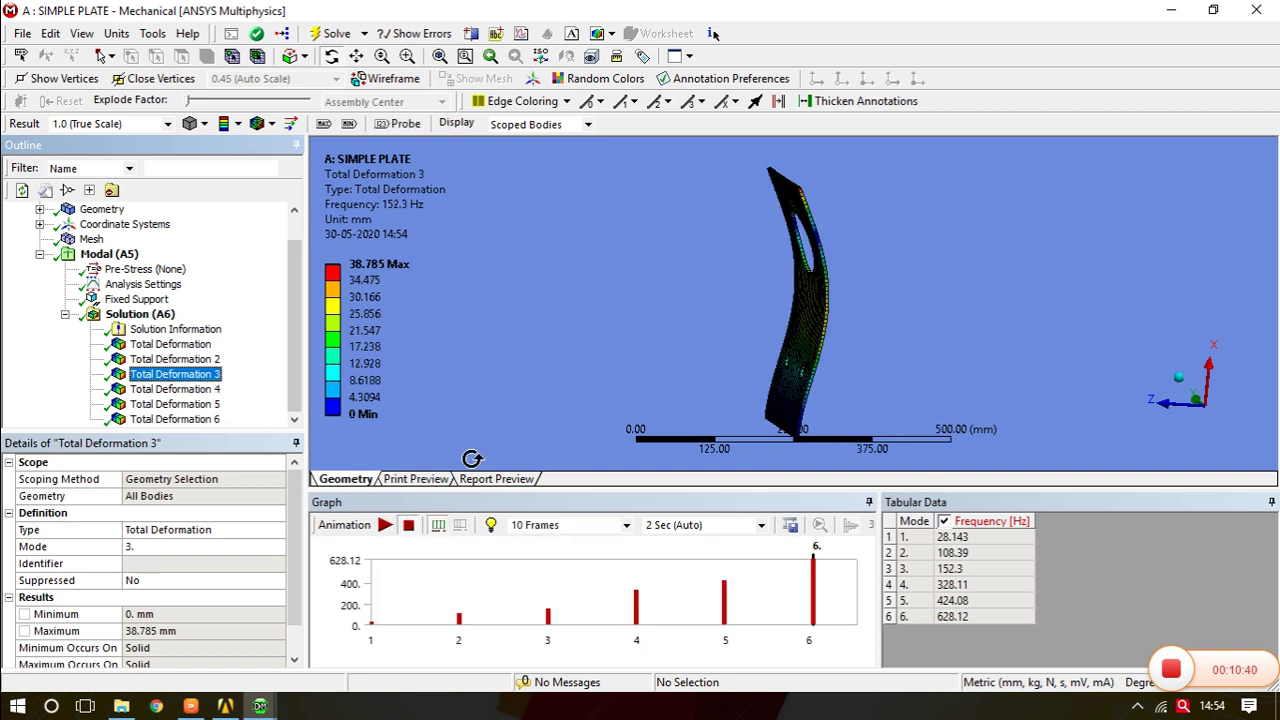
left_click(394, 525)
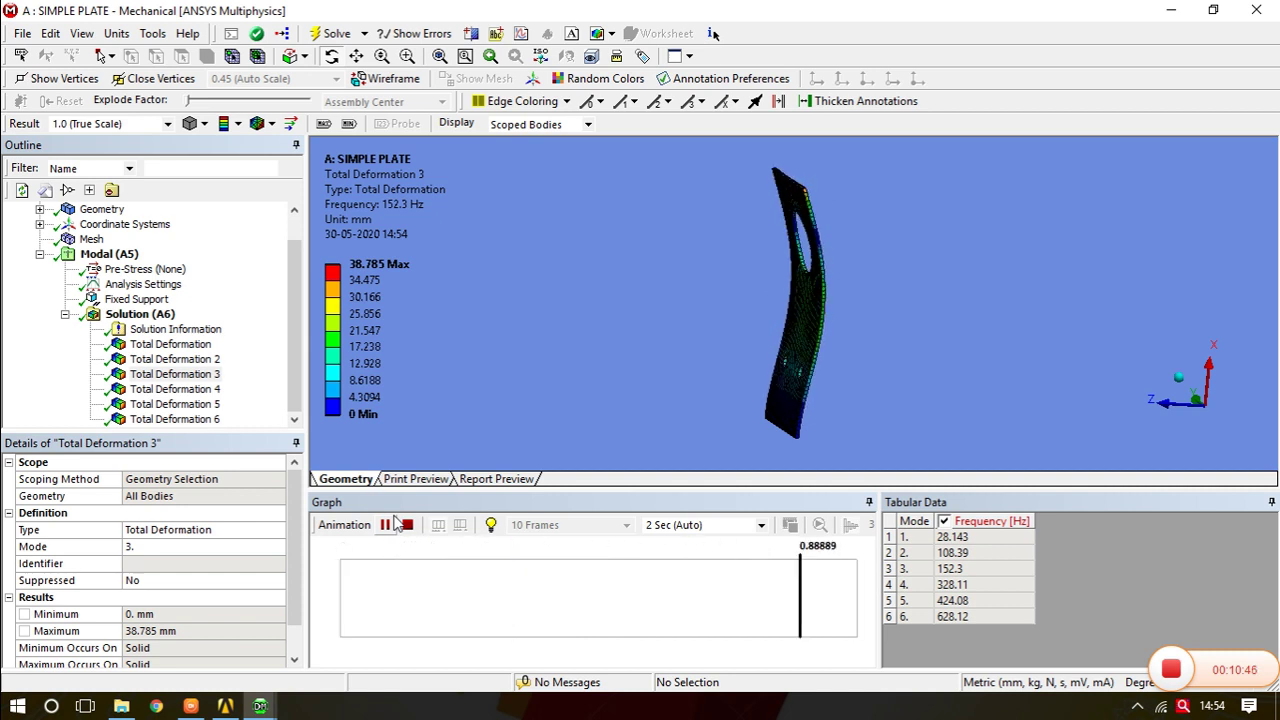
Step: Animate the mode 4 Total Deformation result and examine the plate's motion from the side
left_click(213, 393)
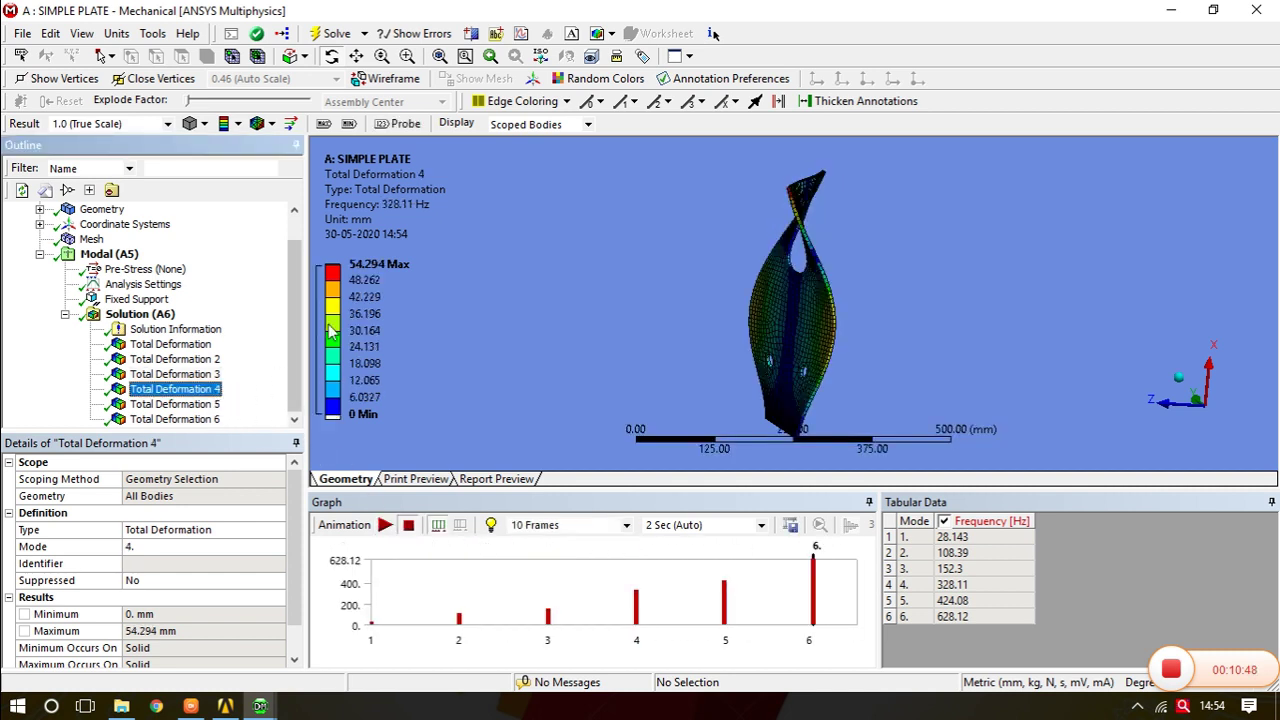
left_click(385, 525)
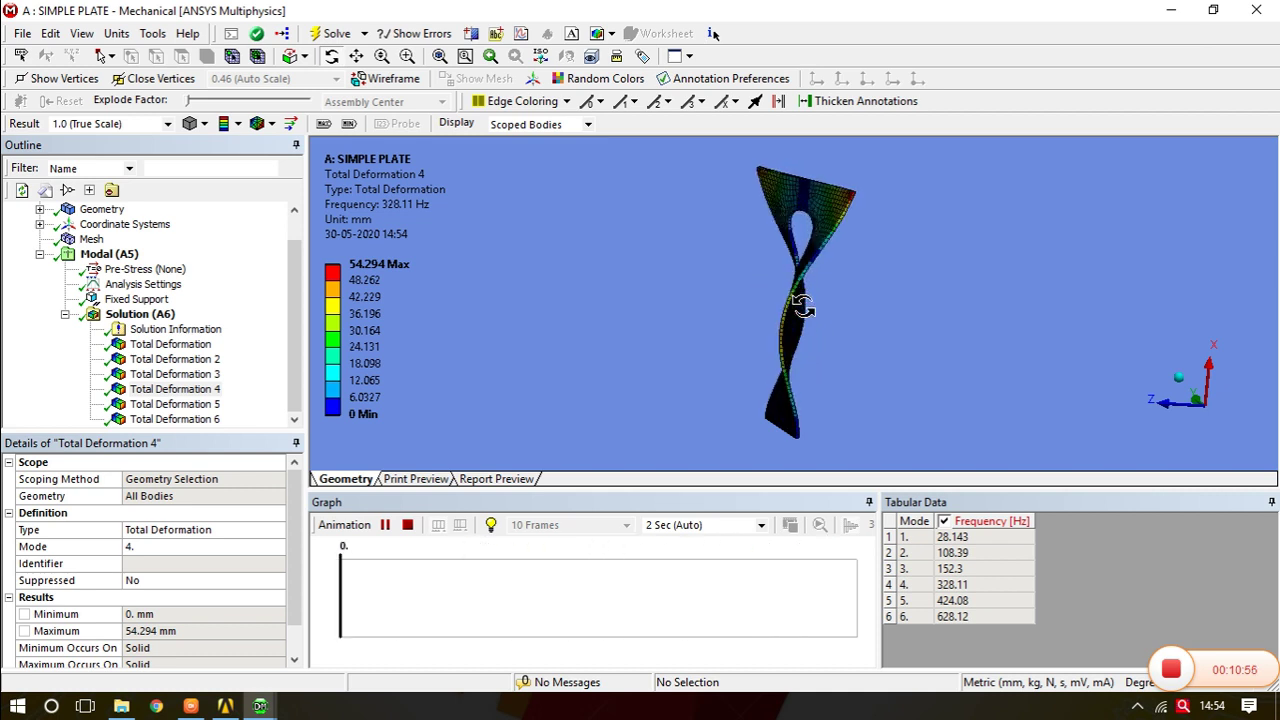
left_click_drag(806, 306, 767, 318)
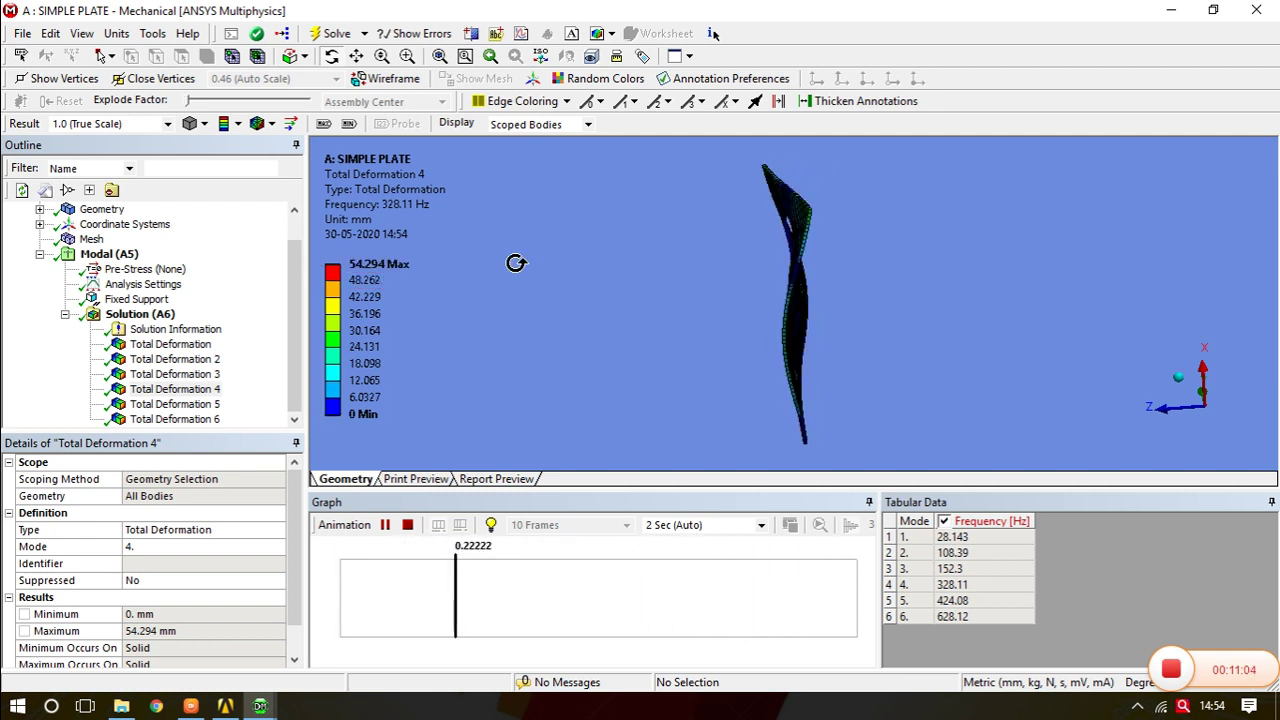
Step: Animate the mode 5 Total Deformation result and examine the plate's motion from an oblique angle
left_click(198, 404)
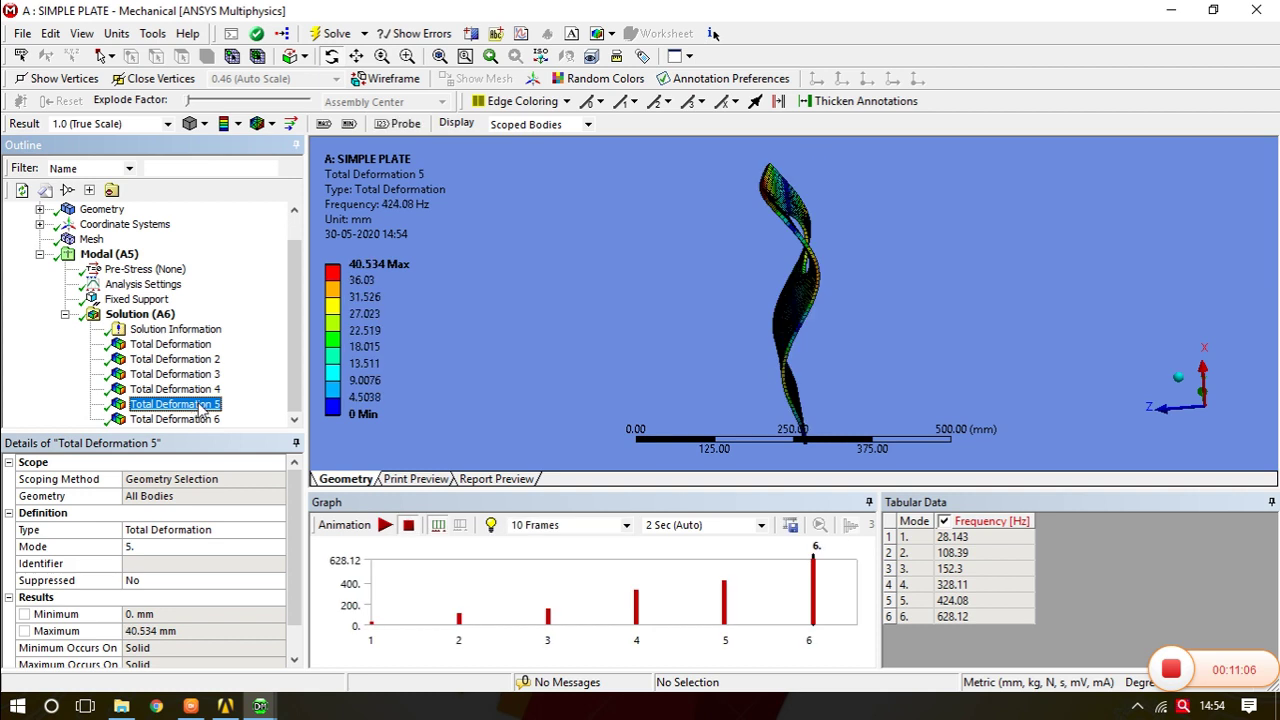
left_click(385, 526)
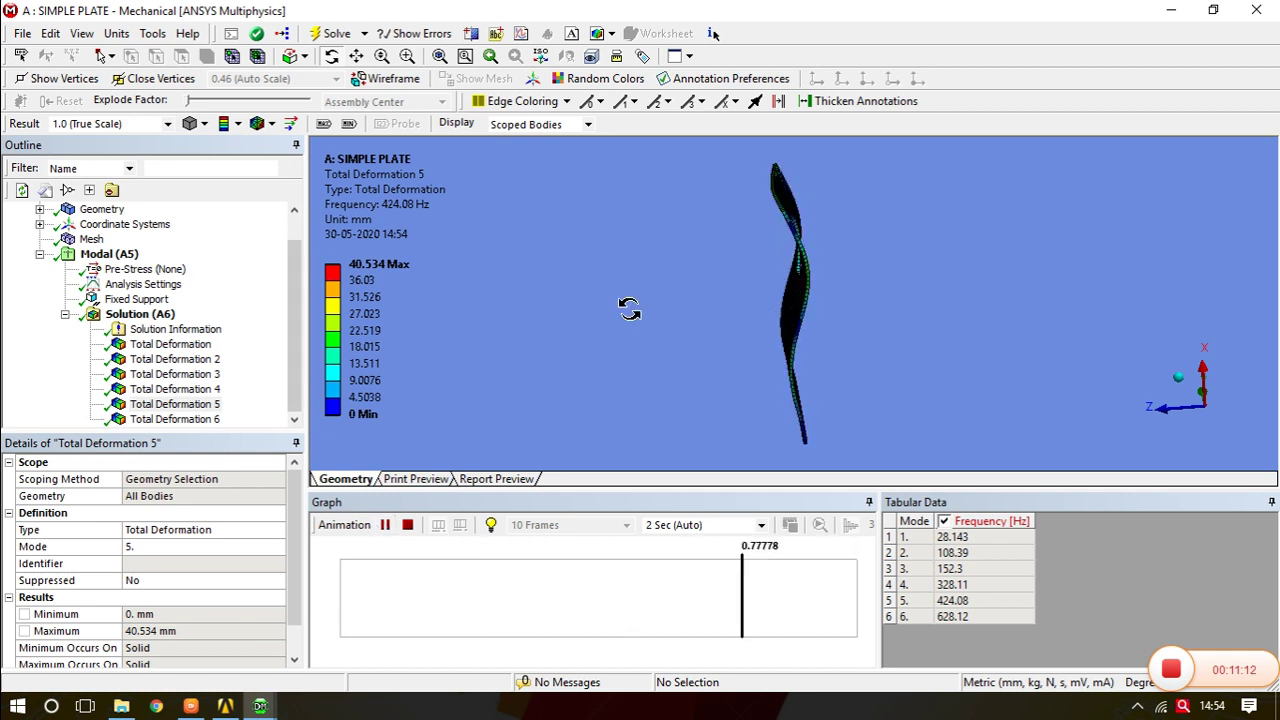
left_click_drag(777, 354, 846, 357)
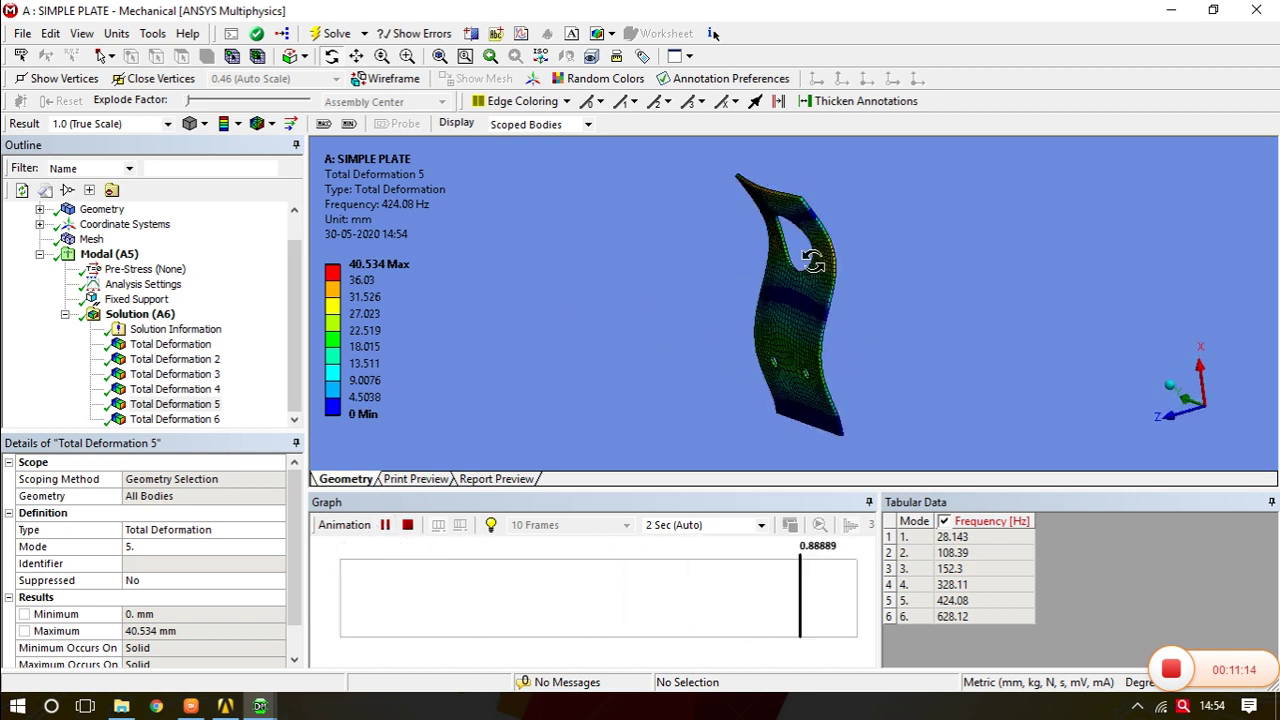